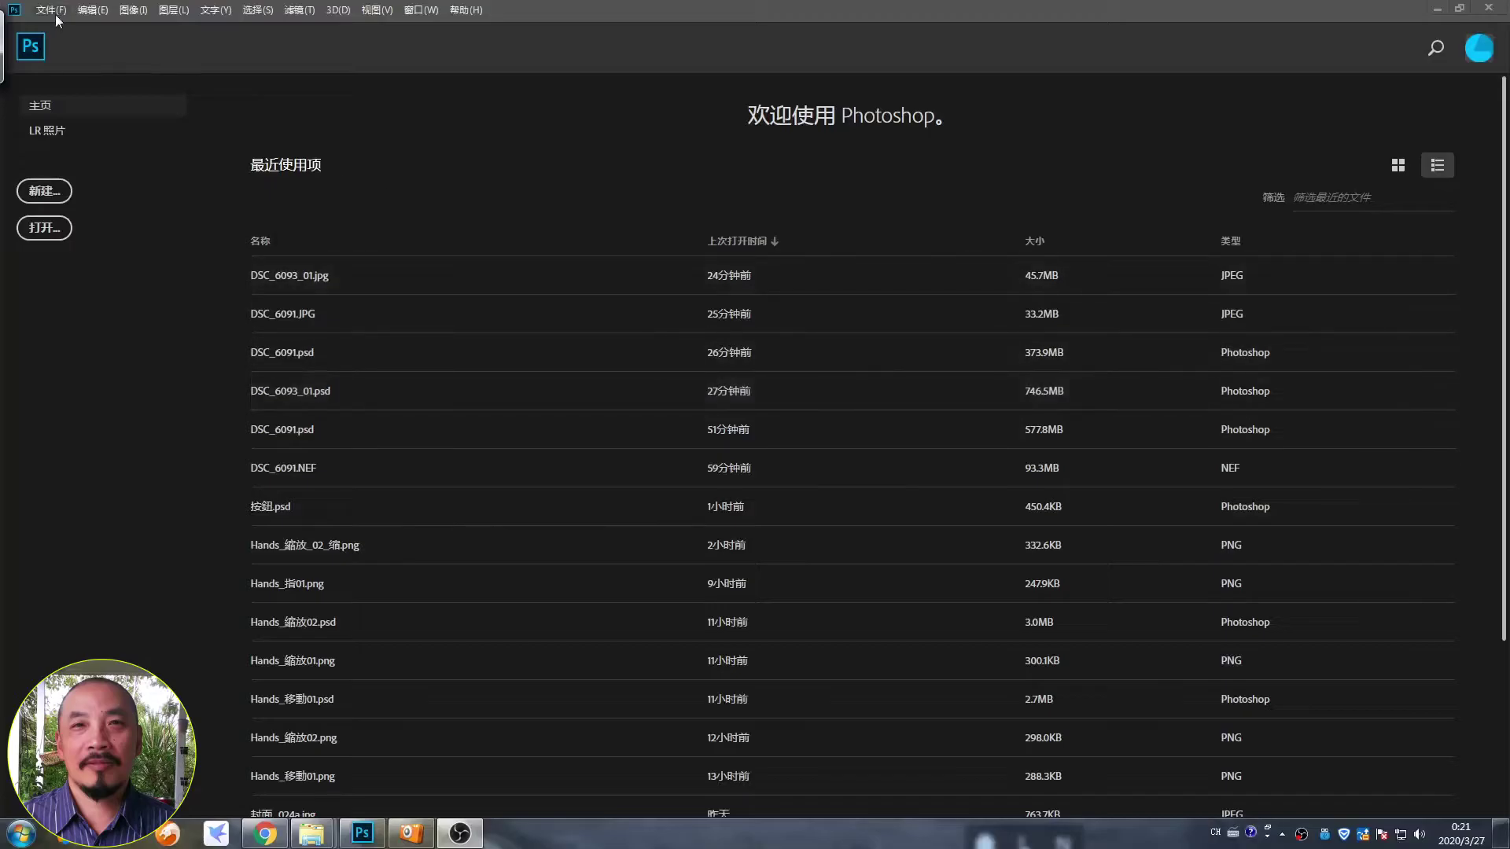
Step: In Photomerge, browse to the Raw folder and select frames DSC_6054 through DSC_6056.NEF
{"action": "left_click", "coordinate": [50, 10]}
{"action": "left_click", "coordinate": [268, 540]}
{"action": "left_click", "coordinate": [876, 226]}
{"action": "left_click", "coordinate": [680, 148]}
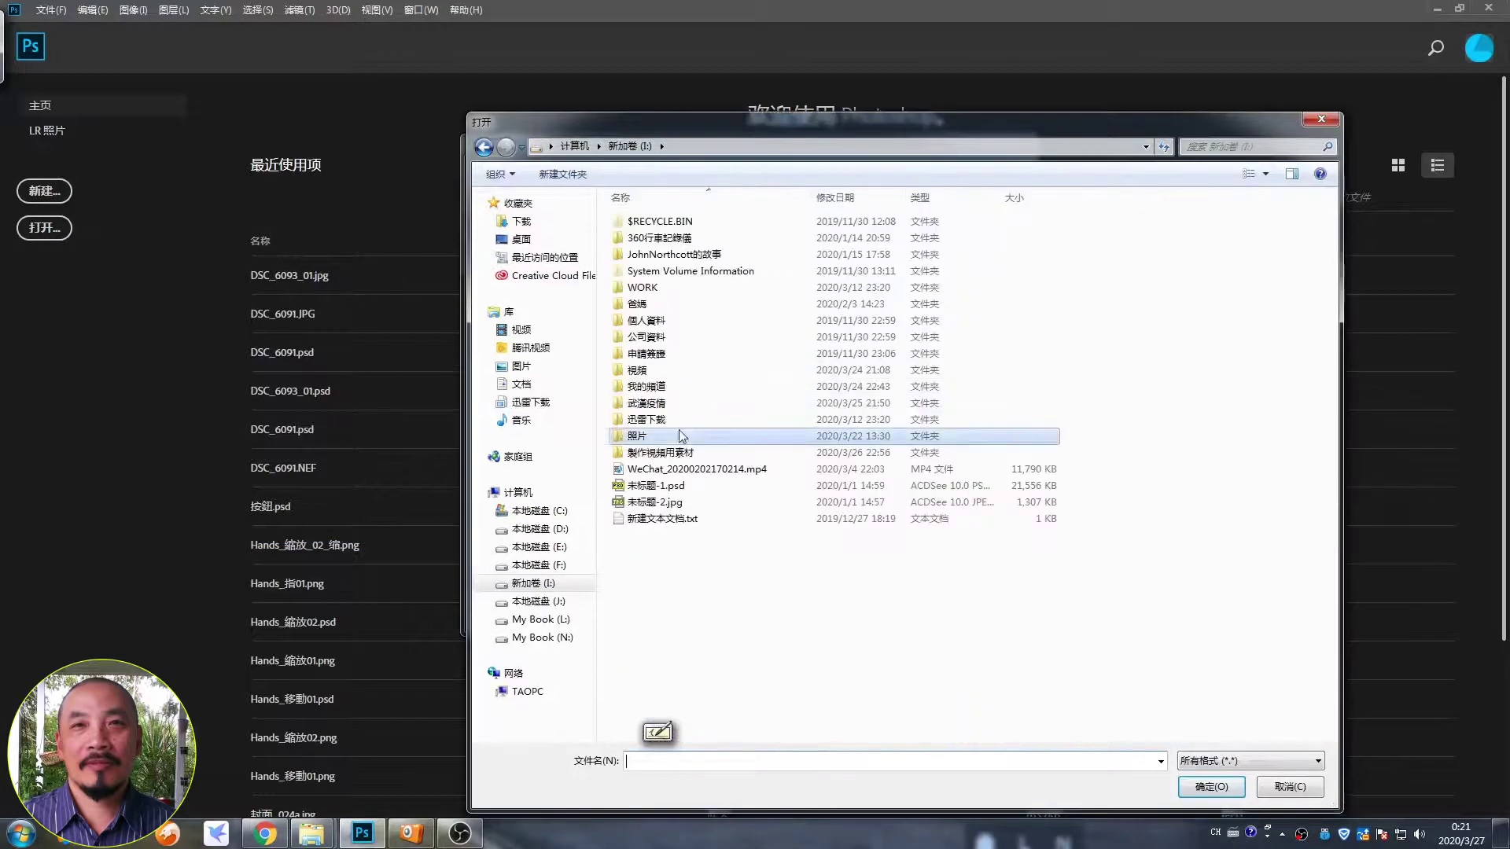
{"action": "double_click", "coordinate": [678, 430]}
{"action": "double_click", "coordinate": [674, 230]}
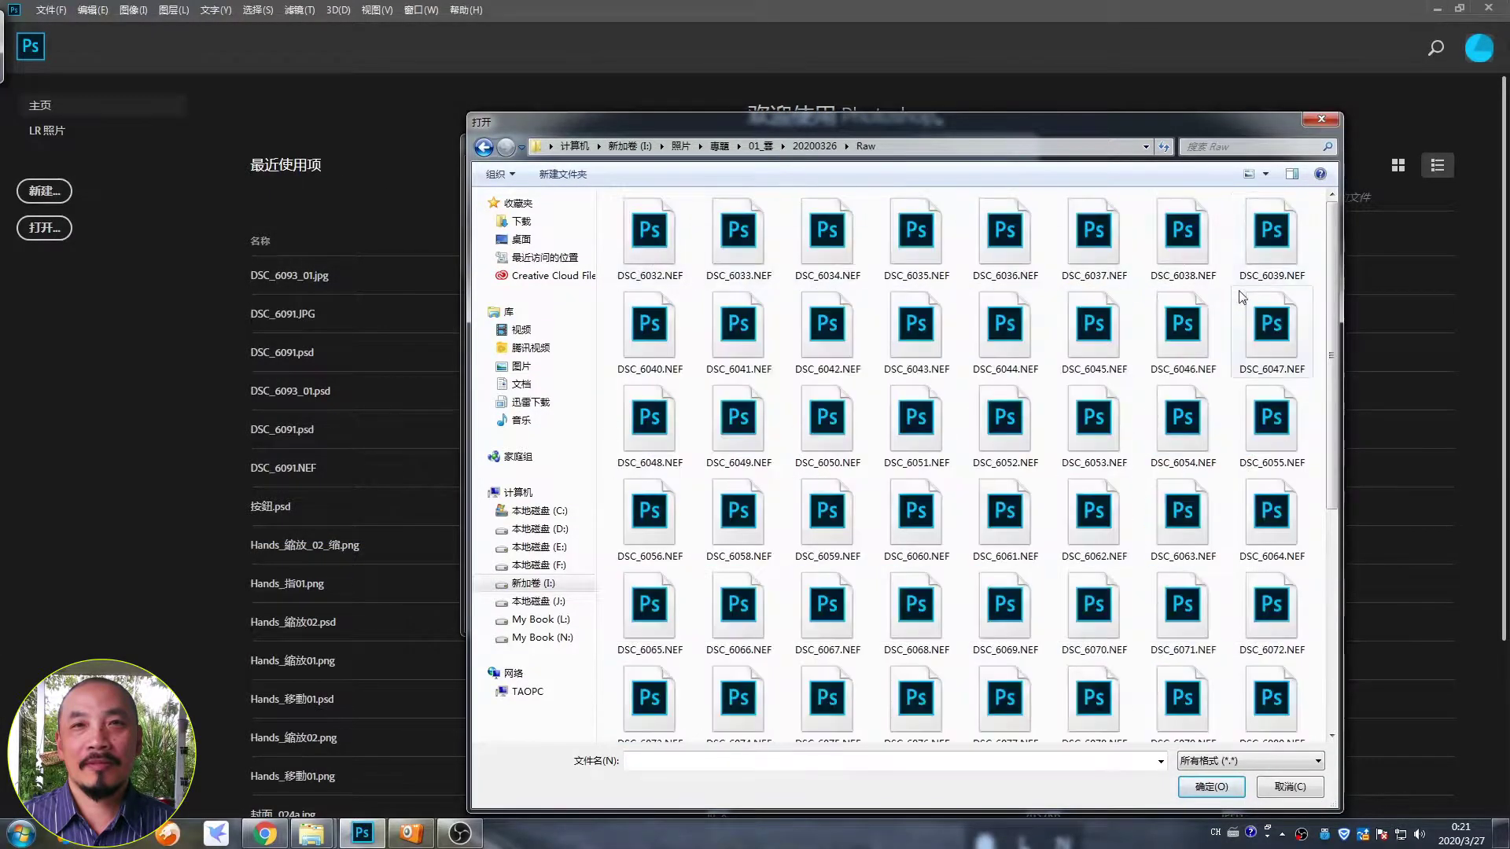
{"action": "left_click", "coordinate": [1183, 417]}
{"action": "key", "text": "shift+Right"}
{"action": "key", "text": "shift+Right"}
Step: Run the cylindrical blended stitch and save the panorama as DSC_6054_01.psd
{"action": "key", "text": "Return"}
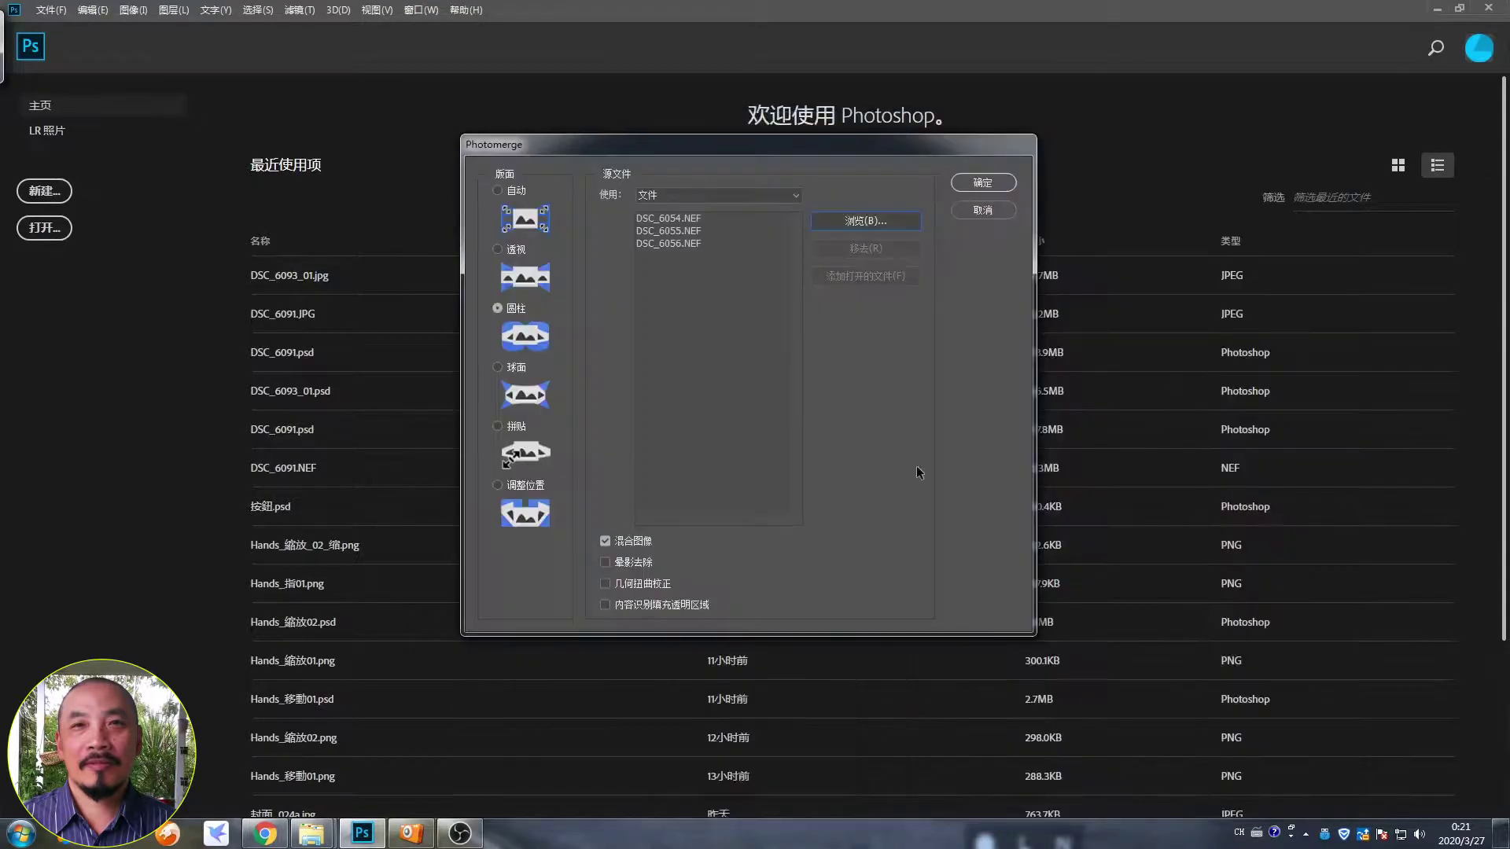
{"action": "key", "text": "Return"}
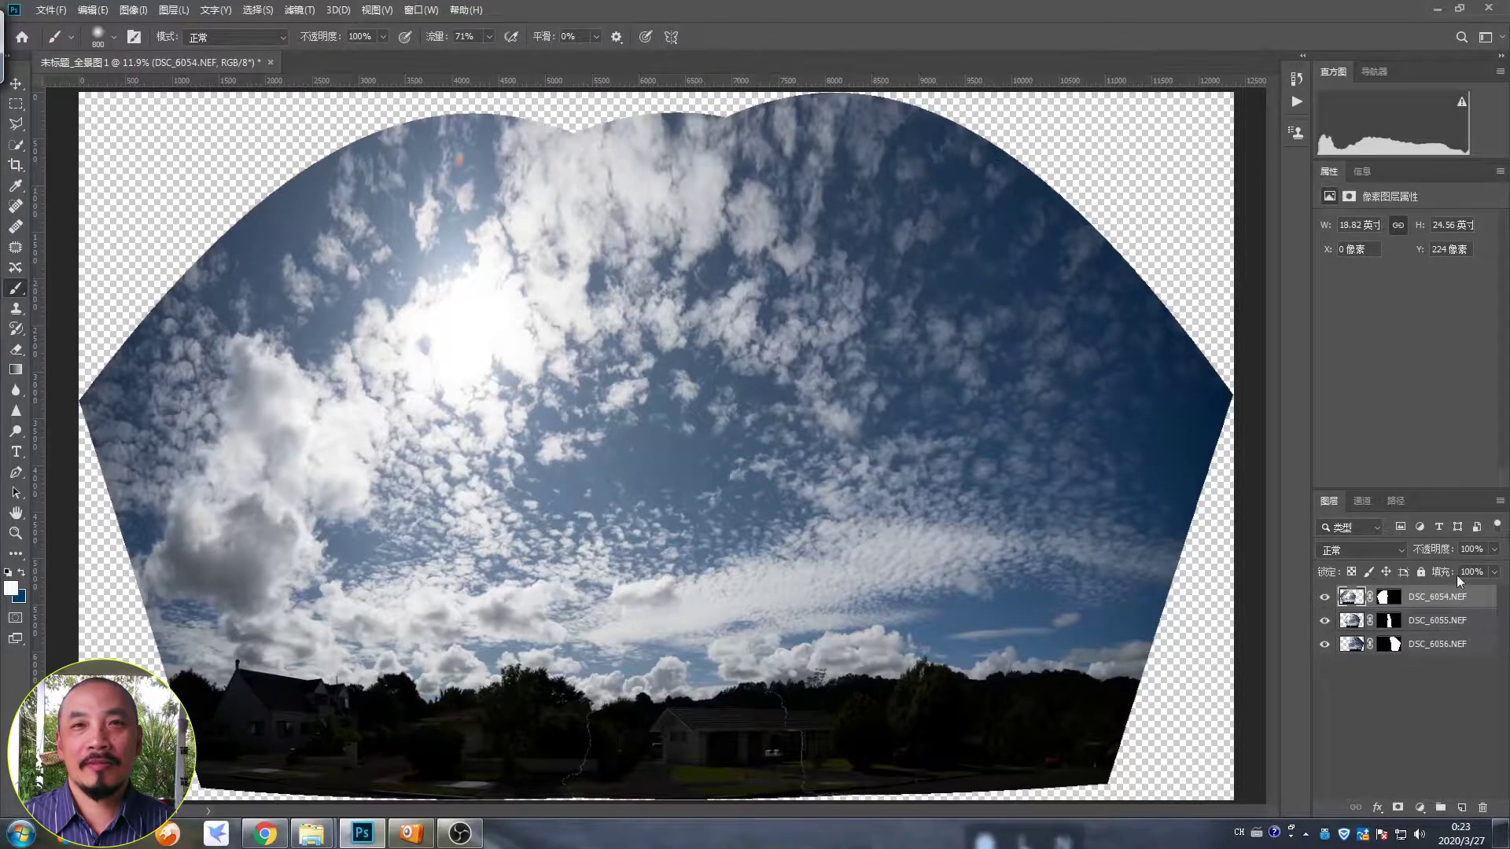
{"action": "left_click", "coordinate": [51, 9]}
{"action": "left_click", "coordinate": [139, 162]}
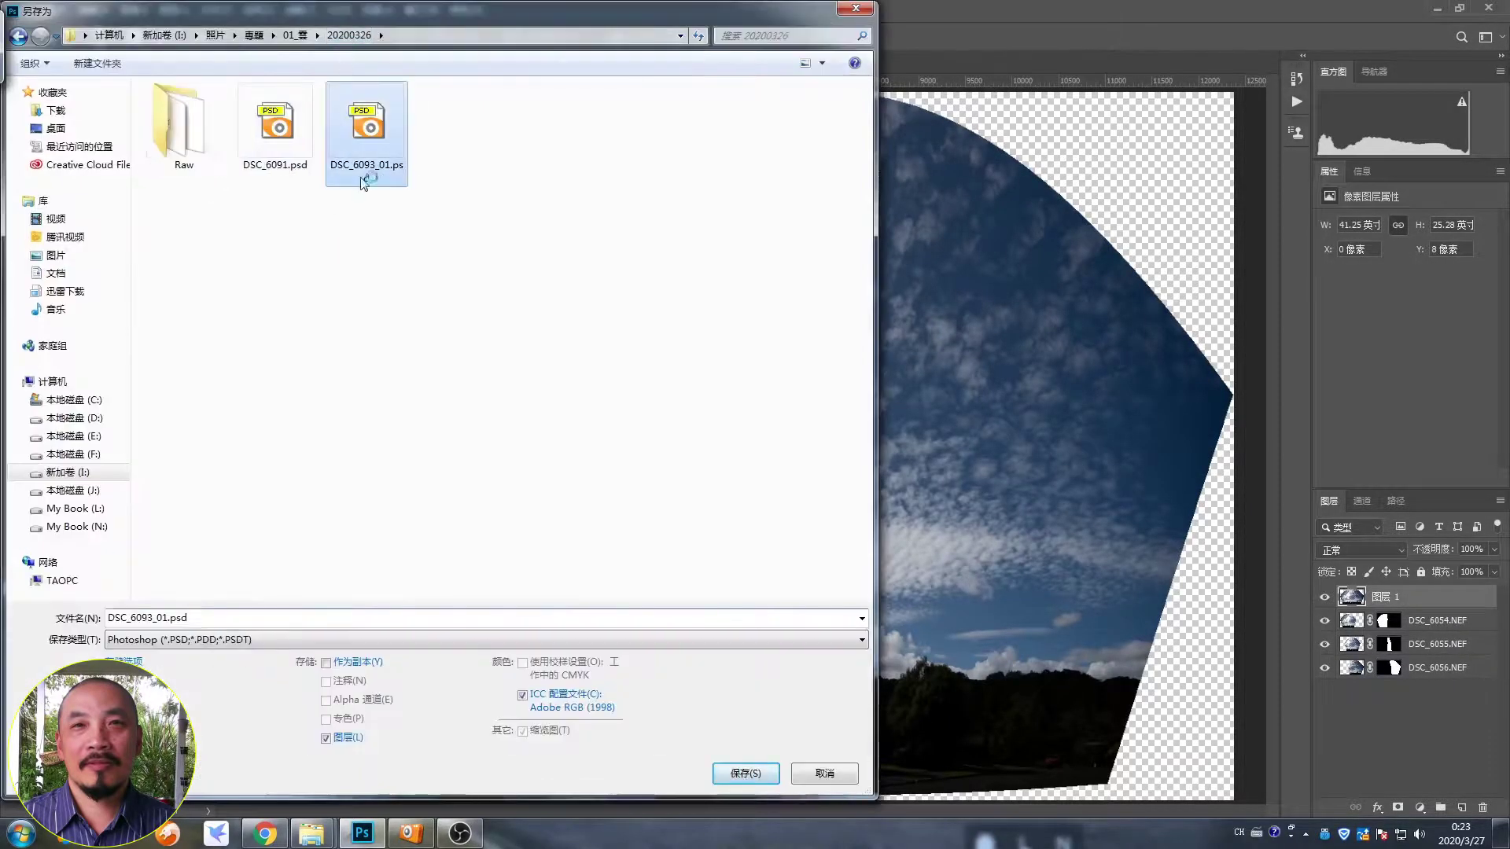
{"action": "left_click", "coordinate": [154, 617]}
{"action": "key", "text": "Return"}
{"action": "key", "text": "Return"}
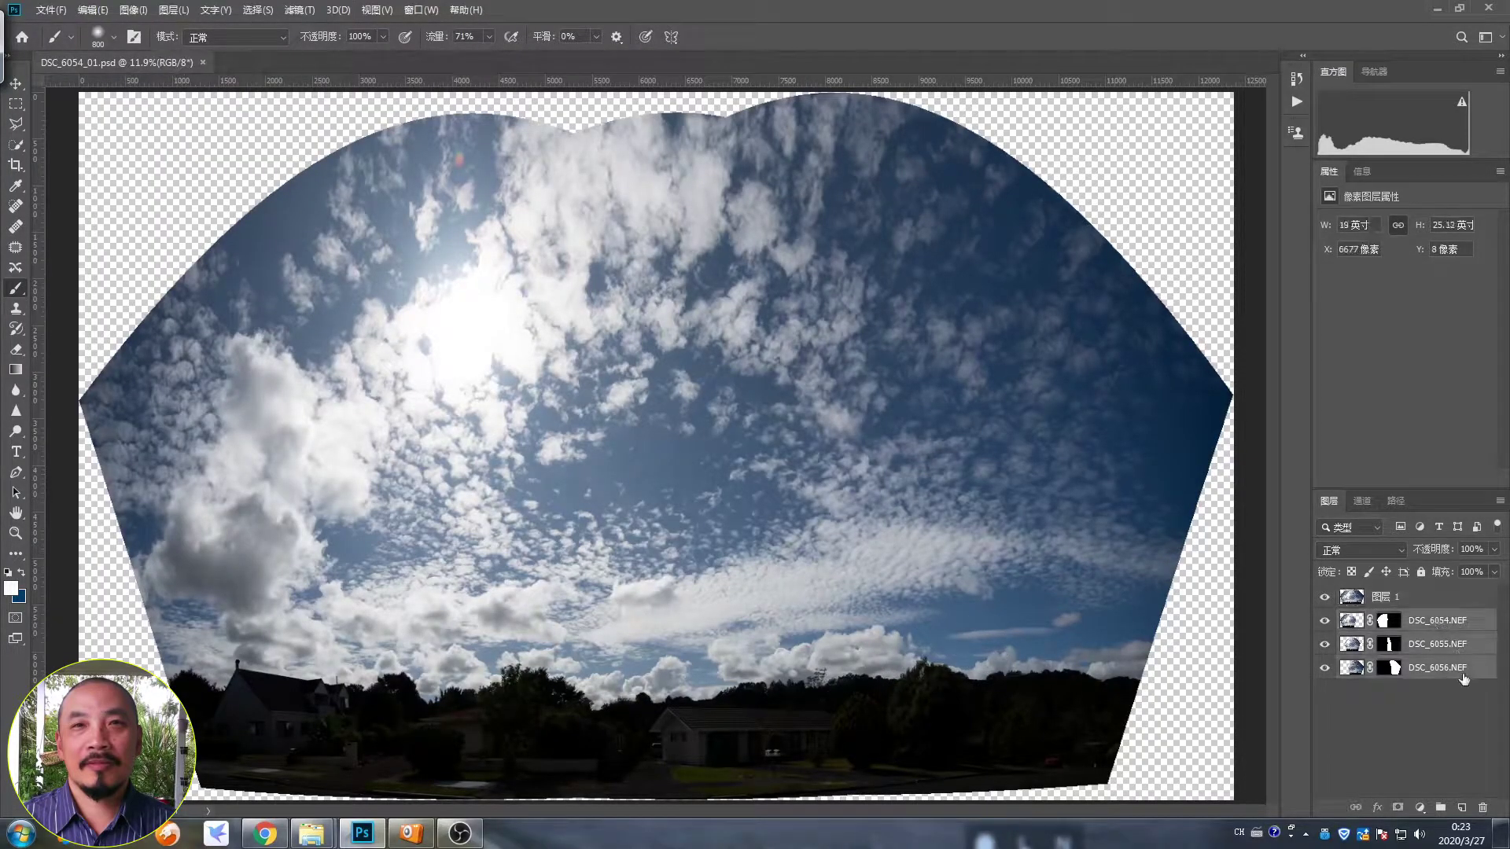
Step: Warp the merged panorama, pulling the bottom corners outward and bending the top sky down
{"action": "left_click", "coordinate": [92, 9]}
{"action": "left_click", "coordinate": [283, 503]}
{"action": "key", "text": "ctrl+minus"}
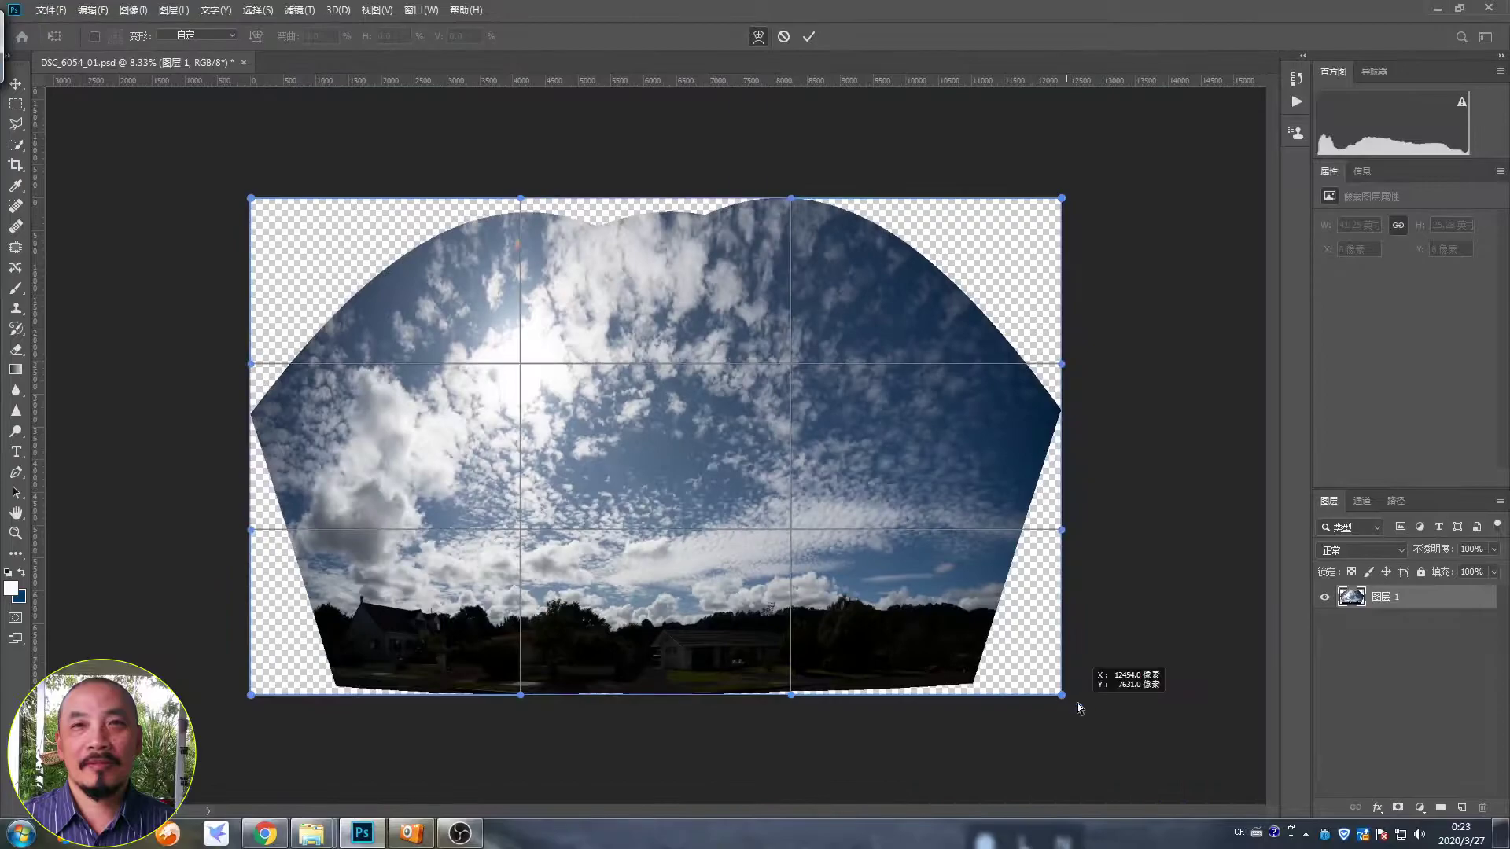
{"action": "left_click_drag", "start_coordinate": [1061, 696], "coordinate": [1101, 711]}
{"action": "left_click_drag", "start_coordinate": [250, 695], "coordinate": [209, 711]}
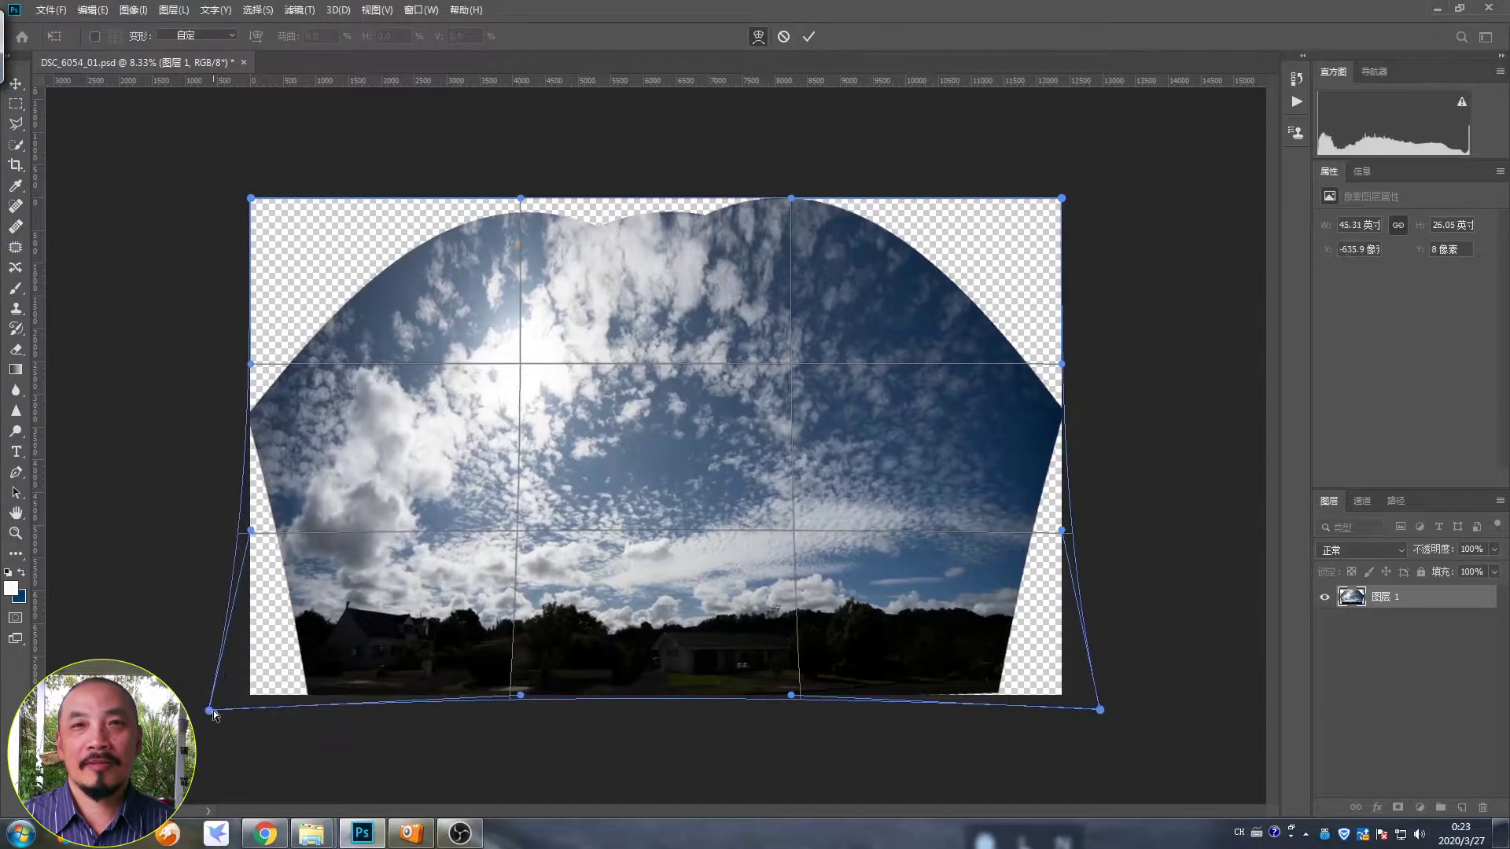
{"action": "left_click_drag", "start_coordinate": [250, 364], "coordinate": [279, 323]}
{"action": "left_click_drag", "start_coordinate": [661, 236], "coordinate": [660, 283]}
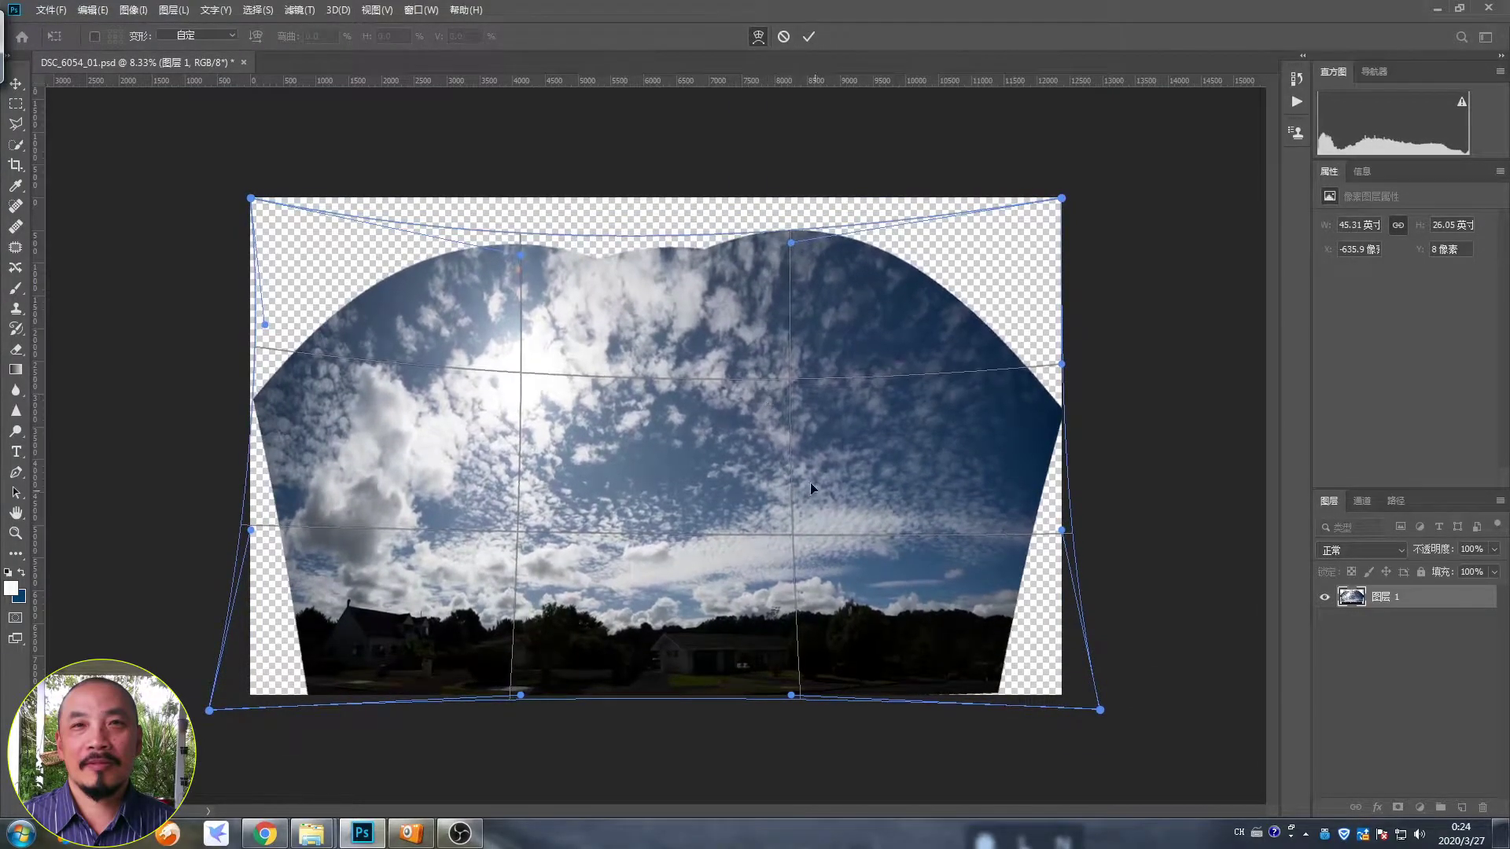
Step: Refine the warp along the right, left and top edges and apply it
{"action": "left_click_drag", "start_coordinate": [1100, 711], "coordinate": [1107, 718]}
{"action": "left_click_drag", "start_coordinate": [1062, 364], "coordinate": [1071, 323]}
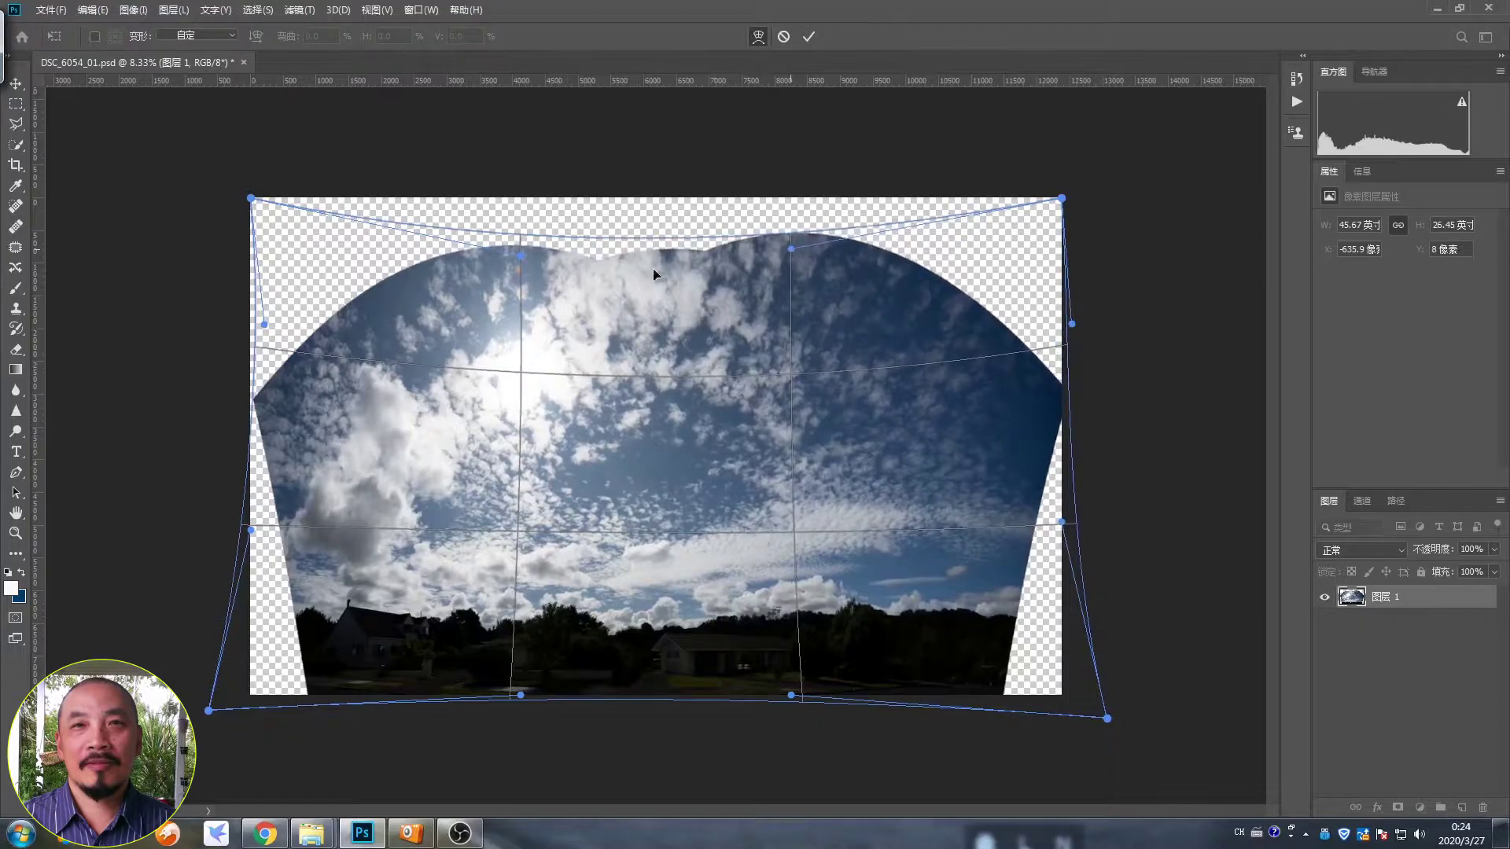
{"action": "left_click_drag", "start_coordinate": [250, 531], "coordinate": [244, 518]}
{"action": "left_click_drag", "start_coordinate": [251, 198], "coordinate": [264, 181]}
{"action": "left_click_drag", "start_coordinate": [520, 255], "coordinate": [519, 268]}
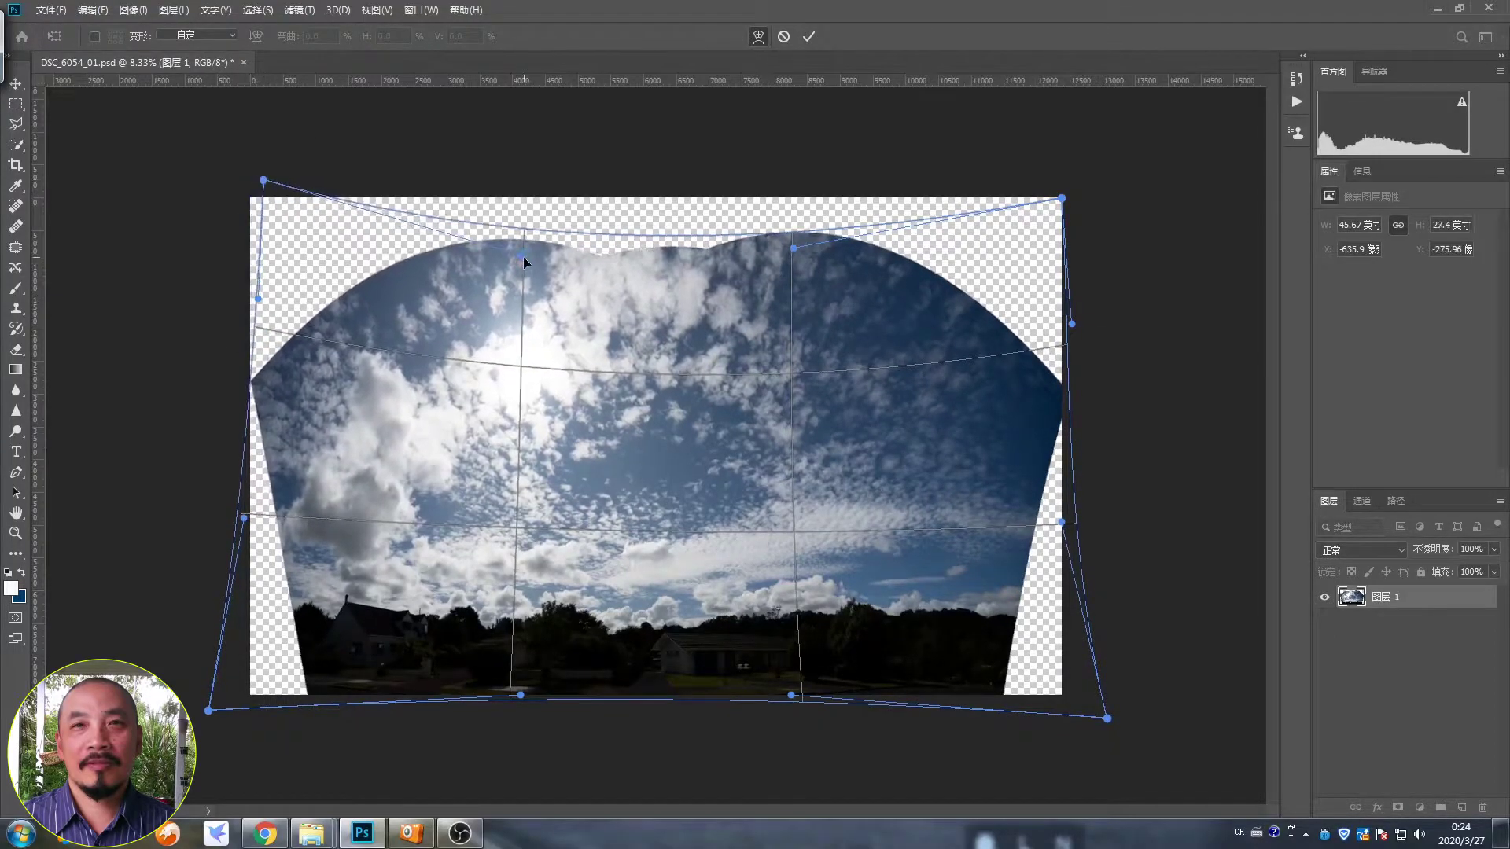
{"action": "left_click_drag", "start_coordinate": [793, 248], "coordinate": [801, 258]}
{"action": "key", "text": "Return"}
{"action": "key", "text": "b"}
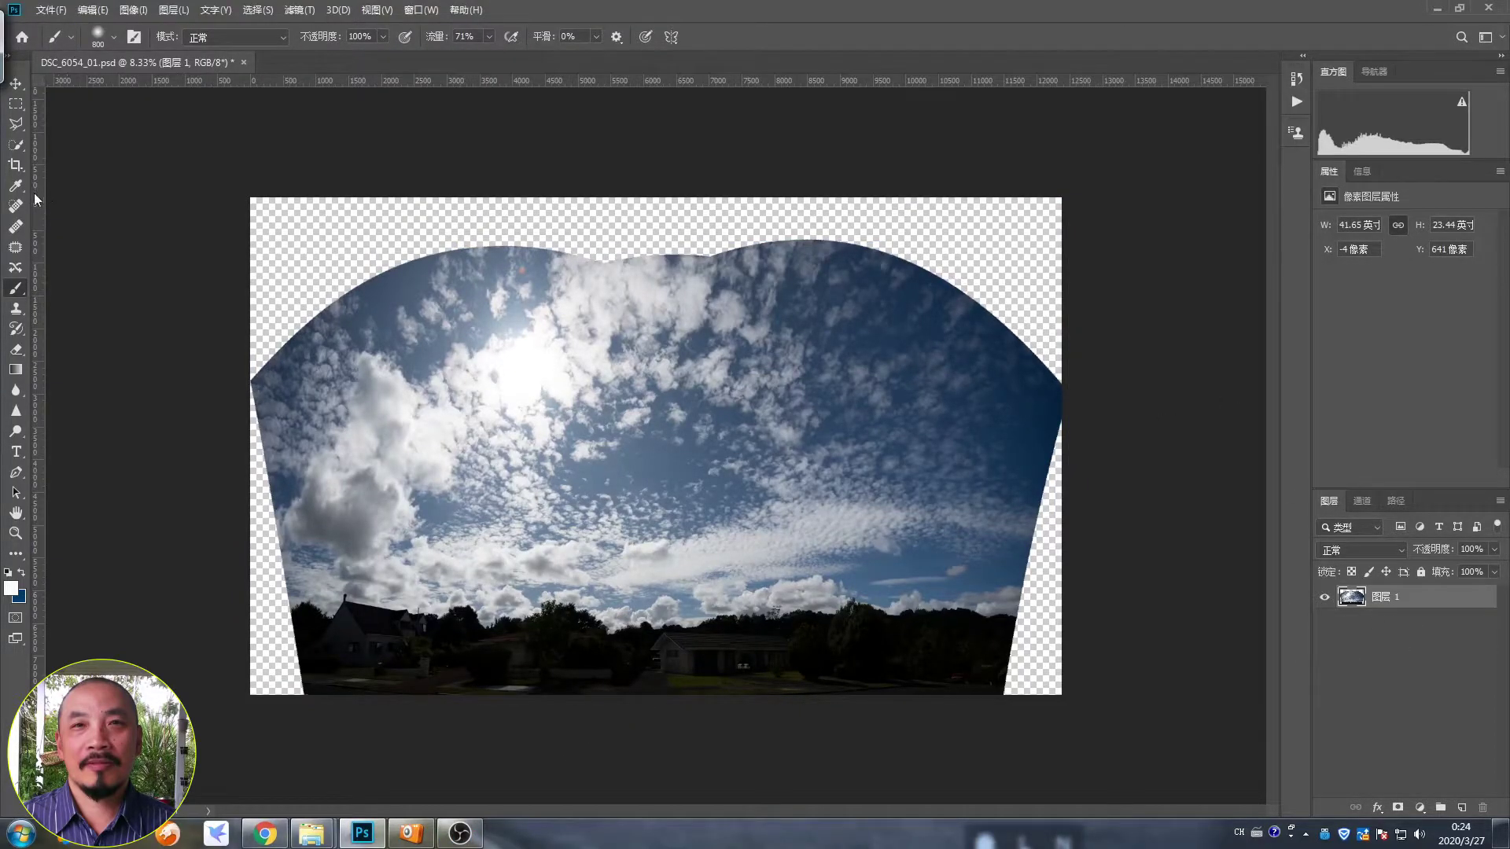
Step: Crop in the sides and lower the top edge below the curved sky
{"action": "key", "text": "c"}
{"action": "left_click_drag", "start_coordinate": [1072, 446], "coordinate": [1006, 446]}
{"action": "left_click_drag", "start_coordinate": [253, 446], "coordinate": [298, 446]}
{"action": "left_click_drag", "start_coordinate": [656, 163], "coordinate": [655, 236]}
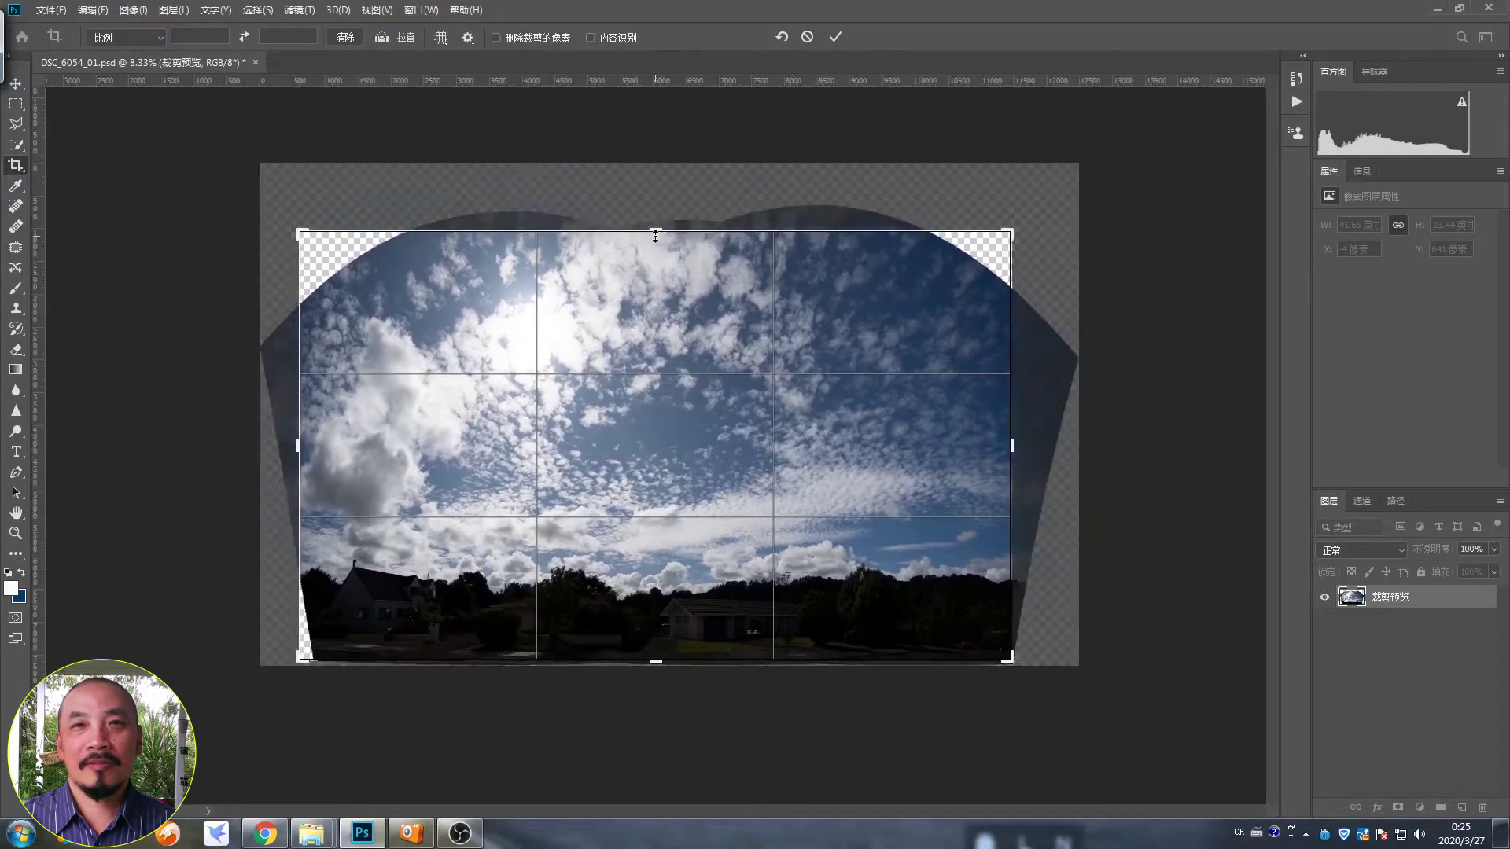
{"action": "left_click_drag", "start_coordinate": [297, 459], "coordinate": [310, 457]}
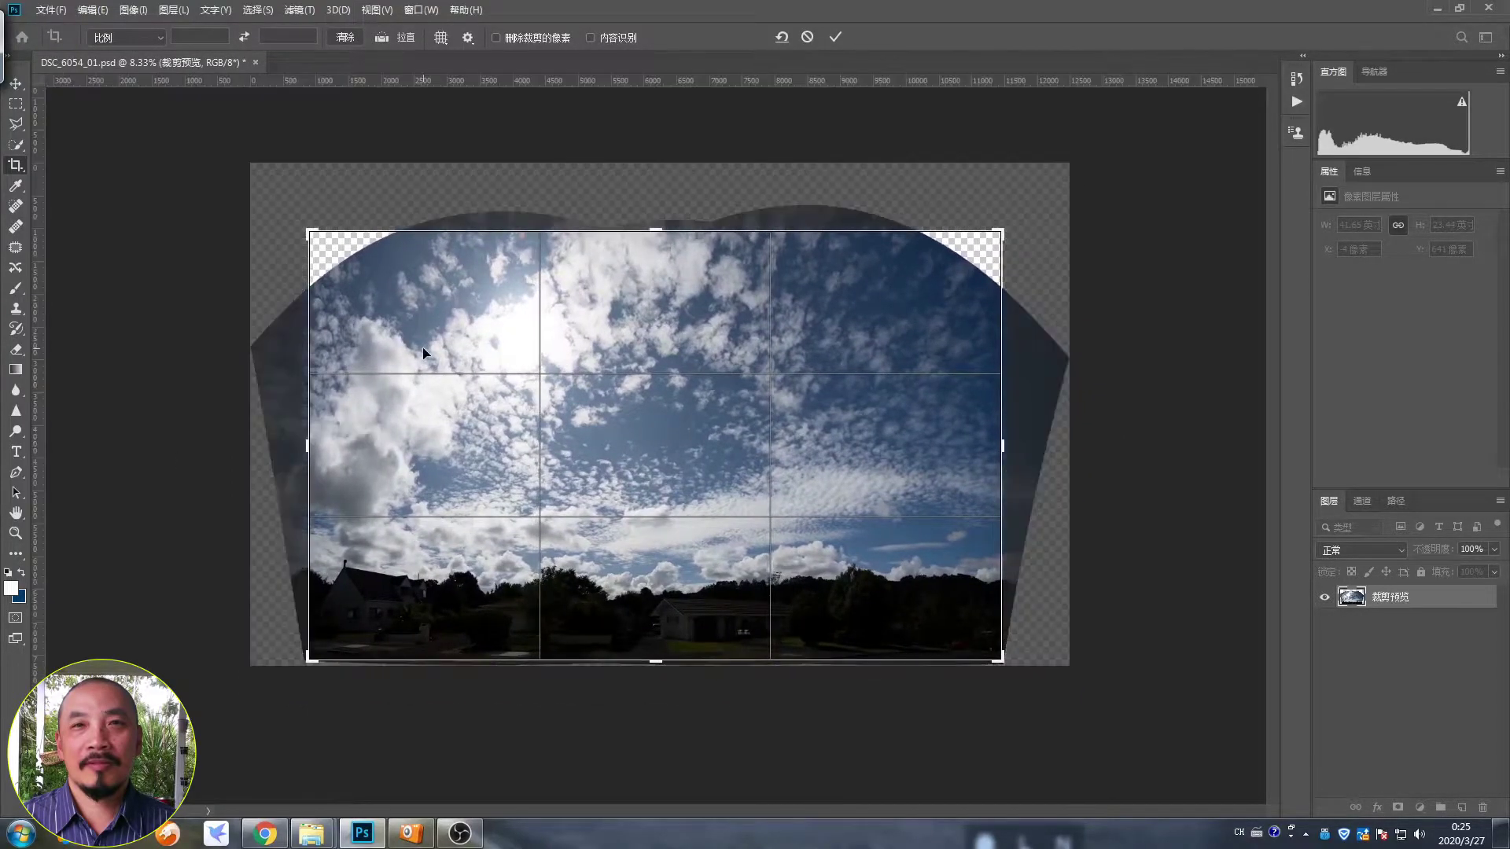
{"action": "key", "text": "Return"}
Step: Warp the top-right sky outward to fill the empty corner
{"action": "left_click", "coordinate": [93, 9]}
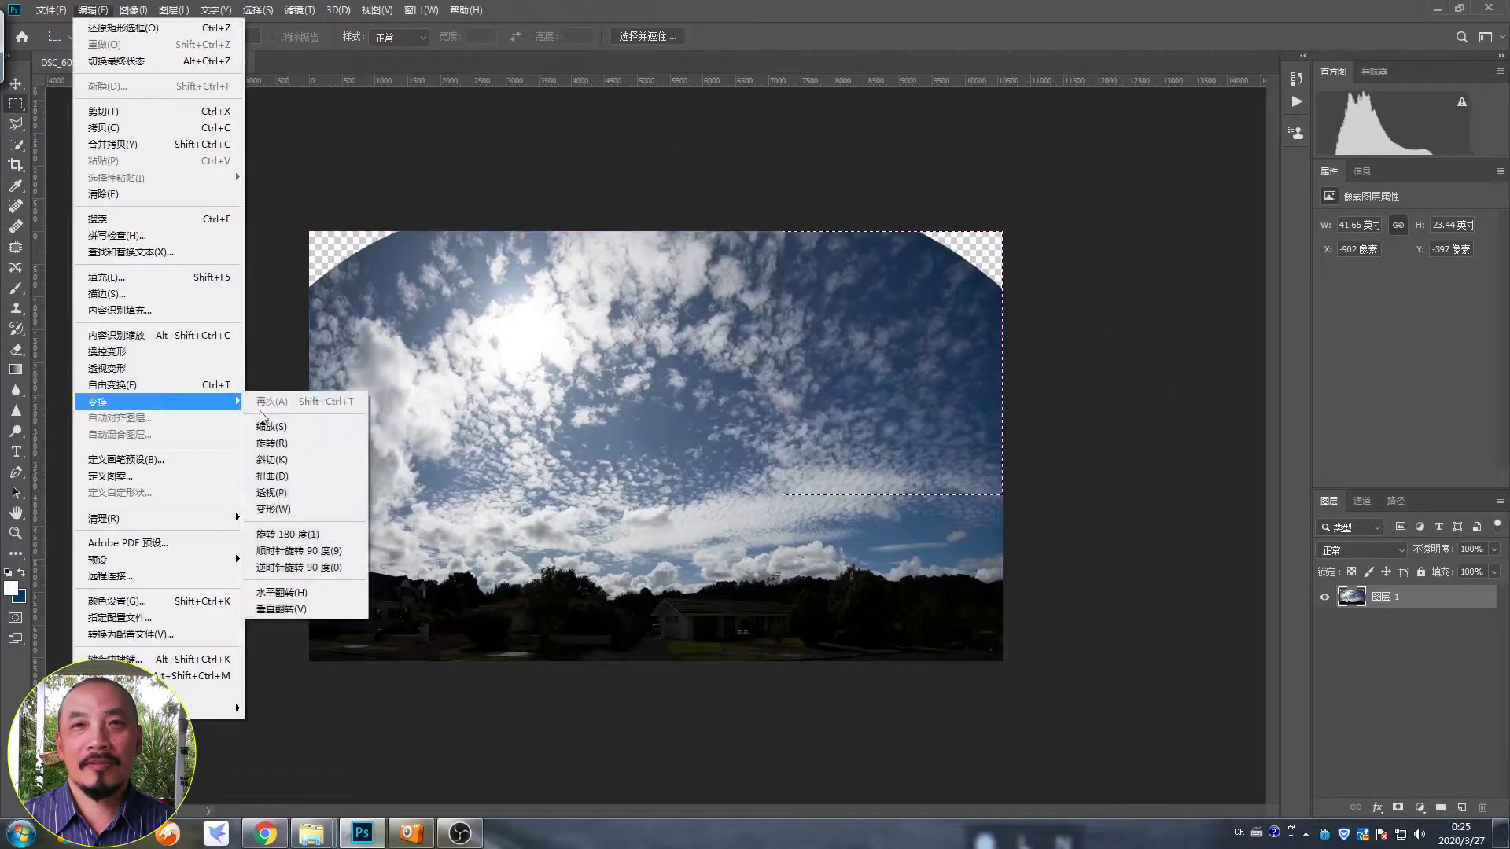
{"action": "left_click", "coordinate": [283, 515]}
{"action": "left_click_drag", "start_coordinate": [1005, 233], "coordinate": [1029, 214]}
{"action": "key", "text": "Return"}
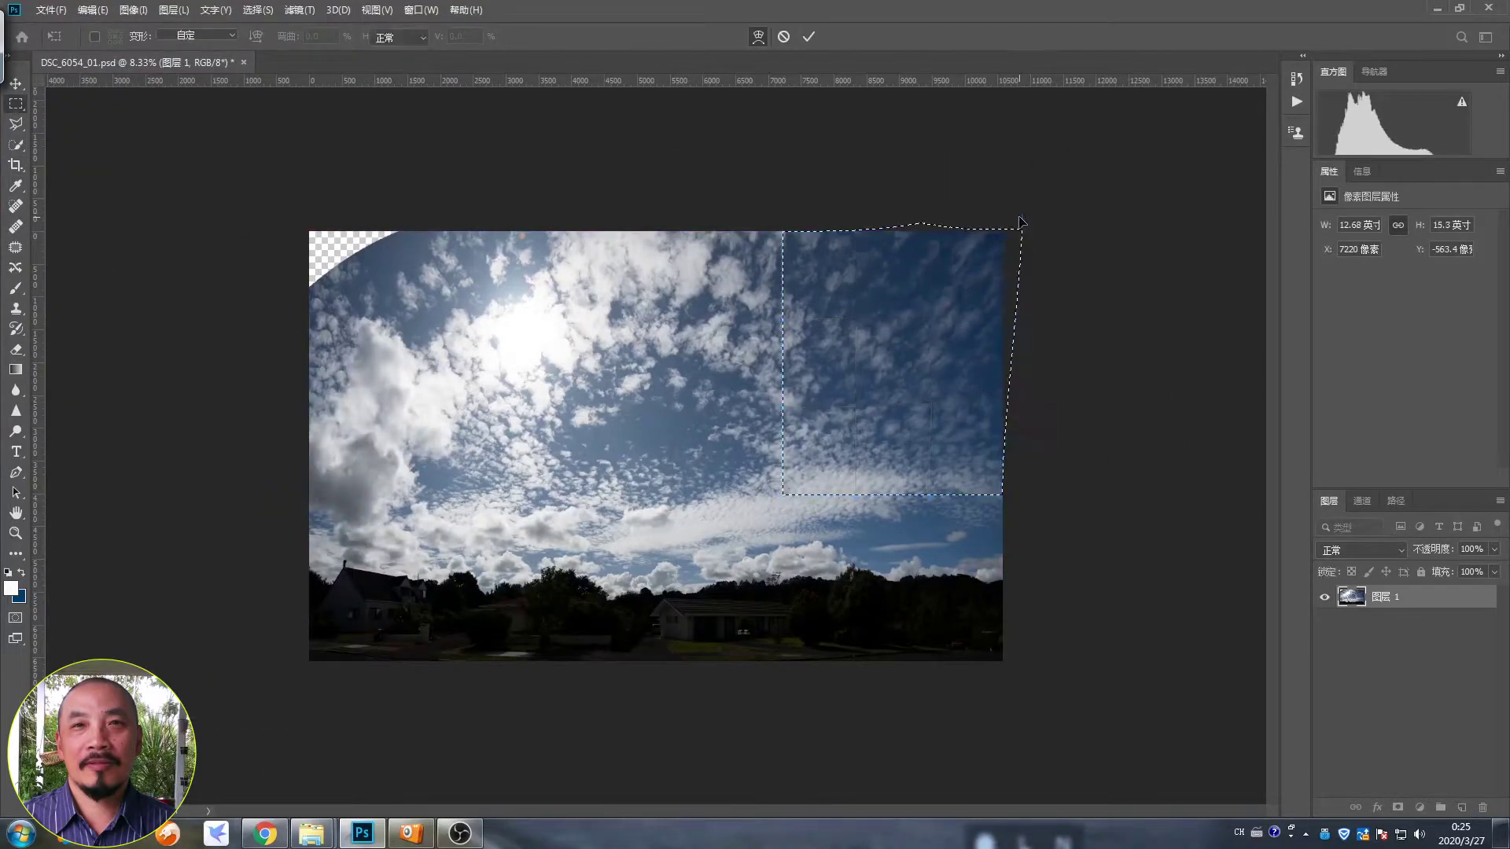
Step: Warp a selected top-left sky area into its corner, deselect, and duplicate the layer
{"action": "left_click_drag", "start_coordinate": [556, 462], "coordinate": [209, 185]}
{"action": "left_click", "coordinate": [93, 10]}
{"action": "left_click", "coordinate": [283, 515]}
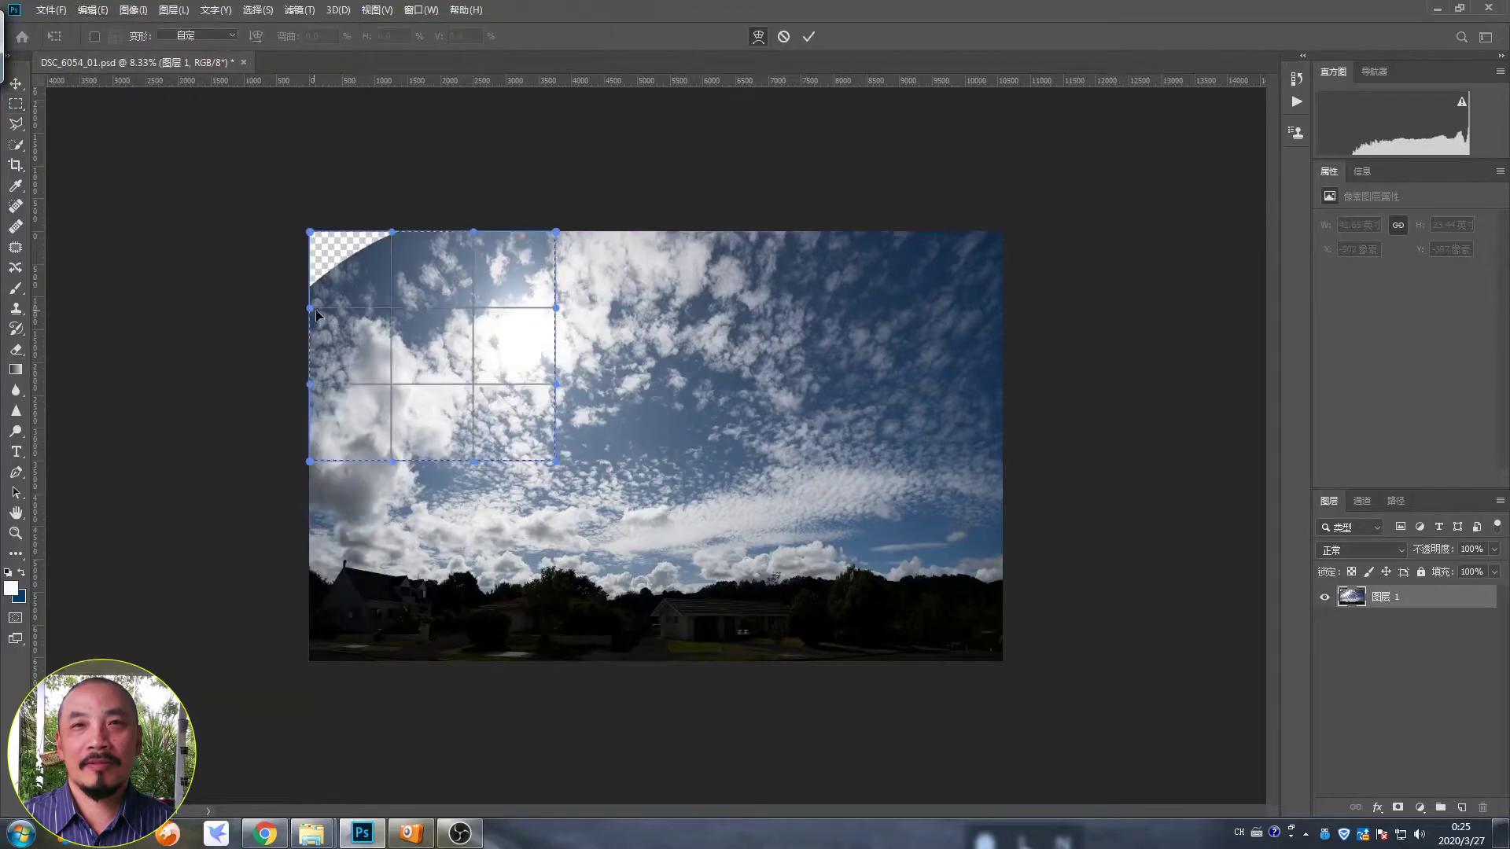
{"action": "left_click_drag", "start_coordinate": [309, 231], "coordinate": [312, 170]}
{"action": "key", "text": "Return"}
{"action": "key", "text": "ctrl+d"}
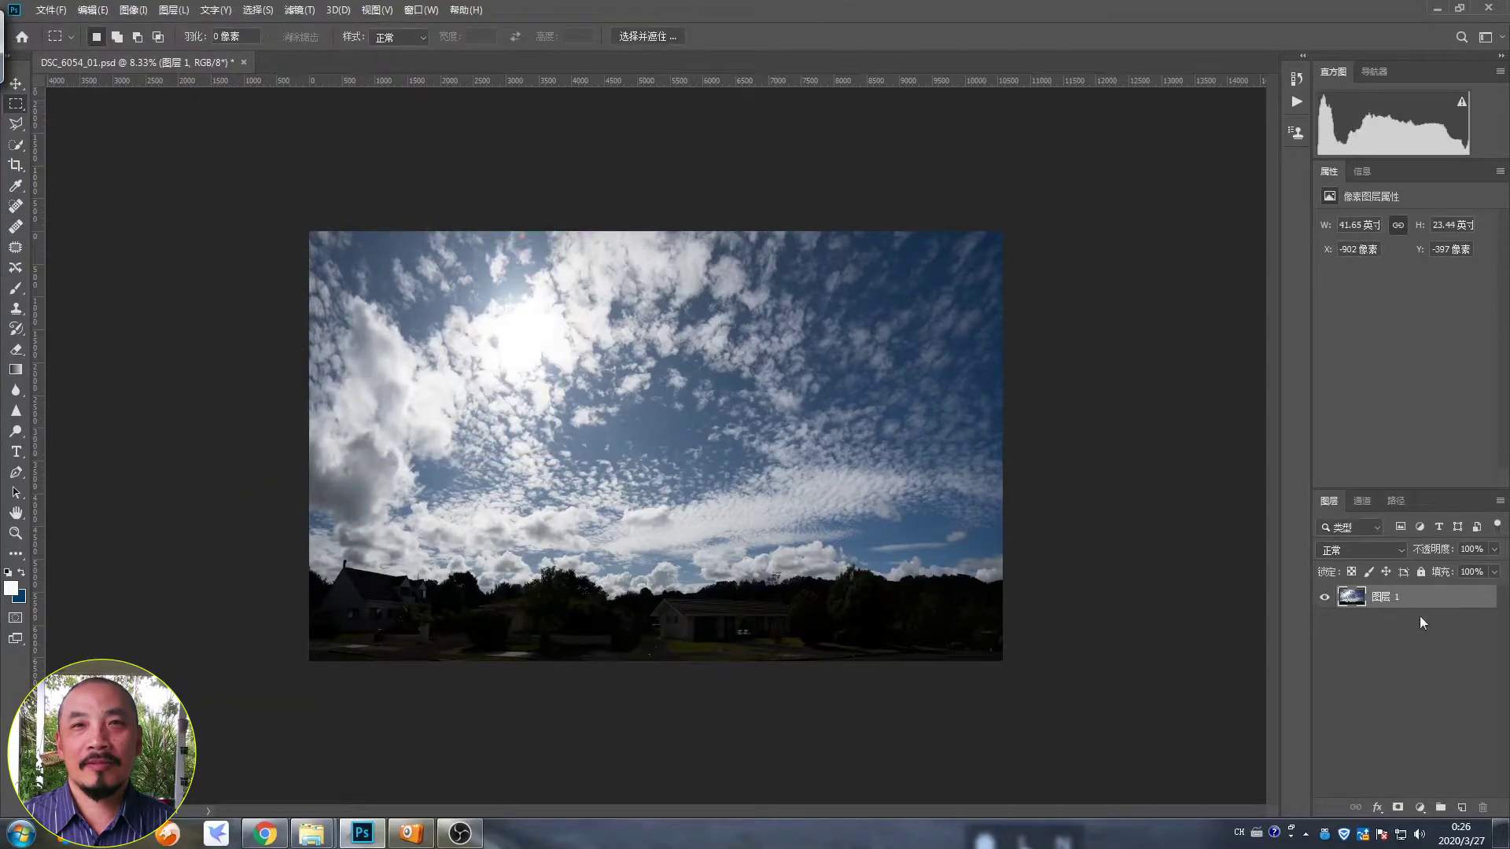
{"action": "key", "text": "ctrl+j"}
Step: In Camera Raw, set highlights -92, blacks +65, shadows +49, contrast +19, vibrance/saturation +15
{"action": "left_click", "coordinate": [299, 10]}
{"action": "left_click", "coordinate": [393, 114]}
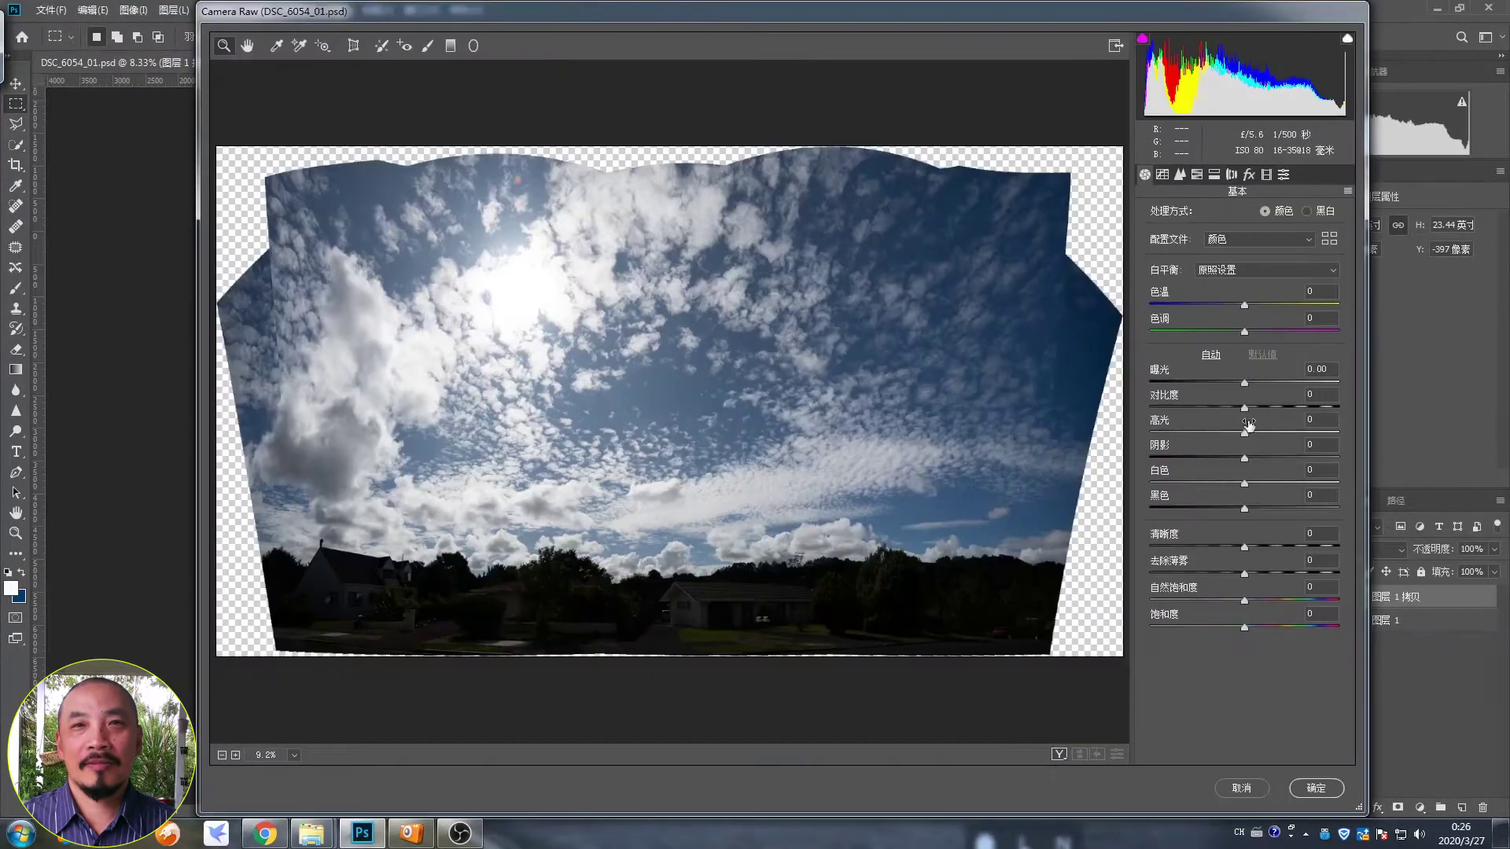
{"action": "left_click_drag", "start_coordinate": [1249, 424], "coordinate": [1158, 432]}
{"action": "left_click_drag", "start_coordinate": [1244, 508], "coordinate": [1305, 508]}
{"action": "left_click_drag", "start_coordinate": [1244, 458], "coordinate": [1291, 458]}
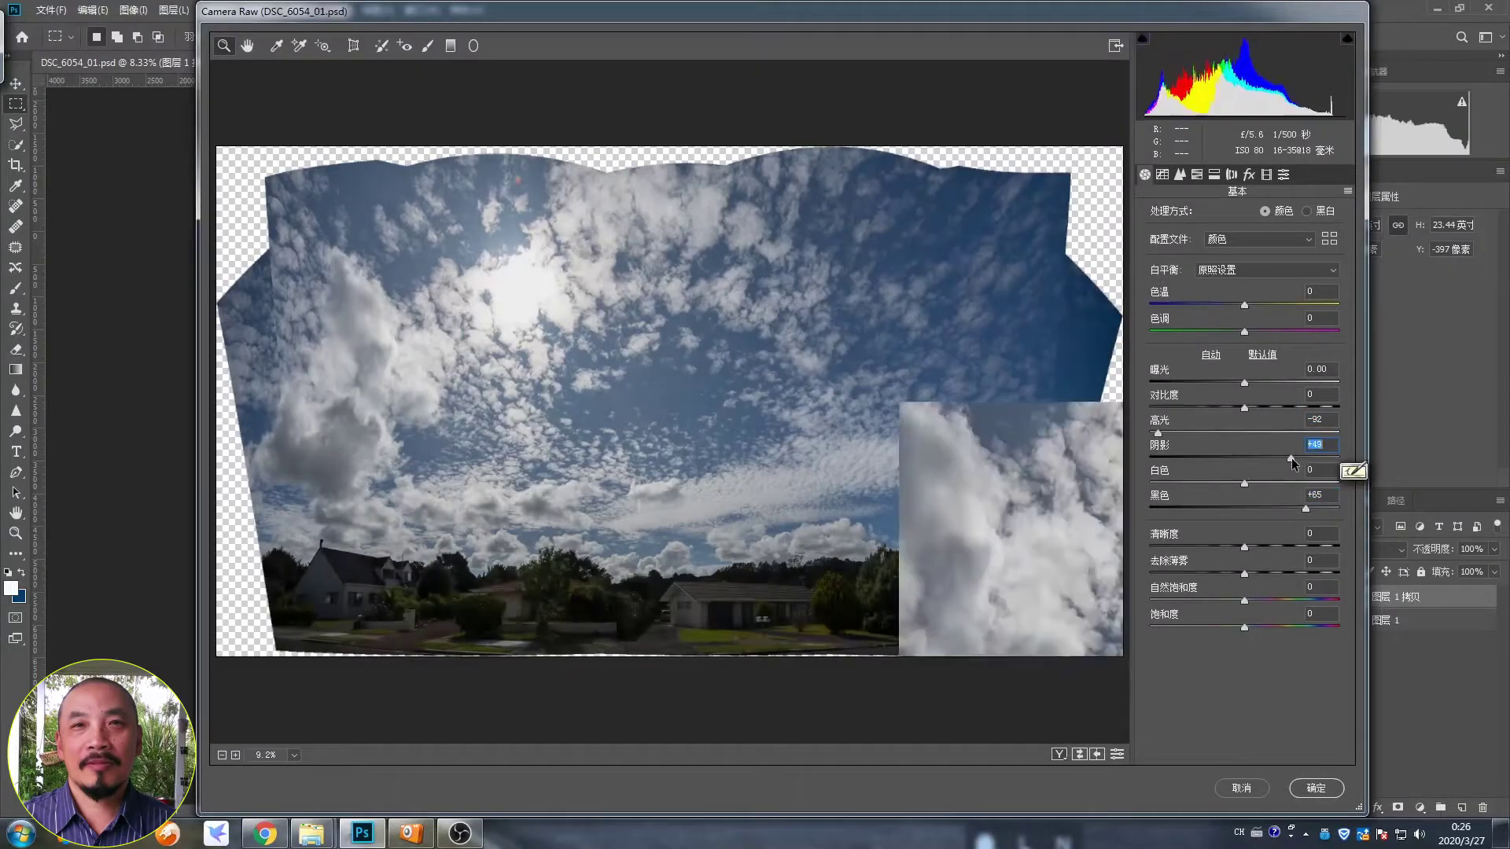
{"action": "left_click_drag", "start_coordinate": [1244, 408], "coordinate": [1262, 407]}
{"action": "left_click_drag", "start_coordinate": [1244, 601], "coordinate": [1258, 601]}
{"action": "left_click_drag", "start_coordinate": [1244, 627], "coordinate": [1259, 627]}
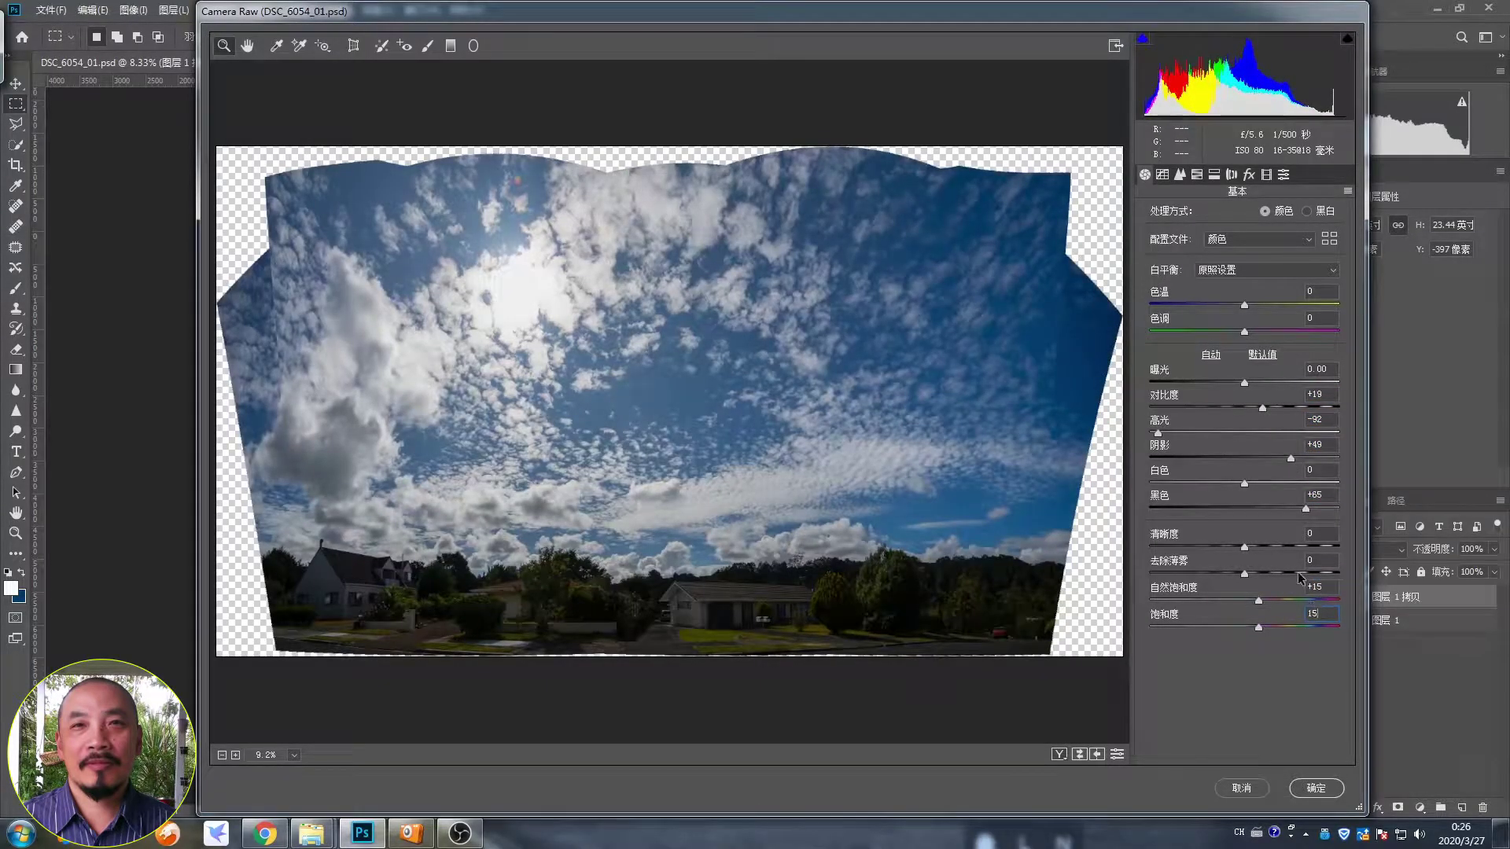
Step: Set Clarity 10 and Dehaze 5, pull whites to -28, and apply Camera Raw
{"action": "left_click", "coordinate": [1322, 536]}
{"action": "type", "text": "10"}
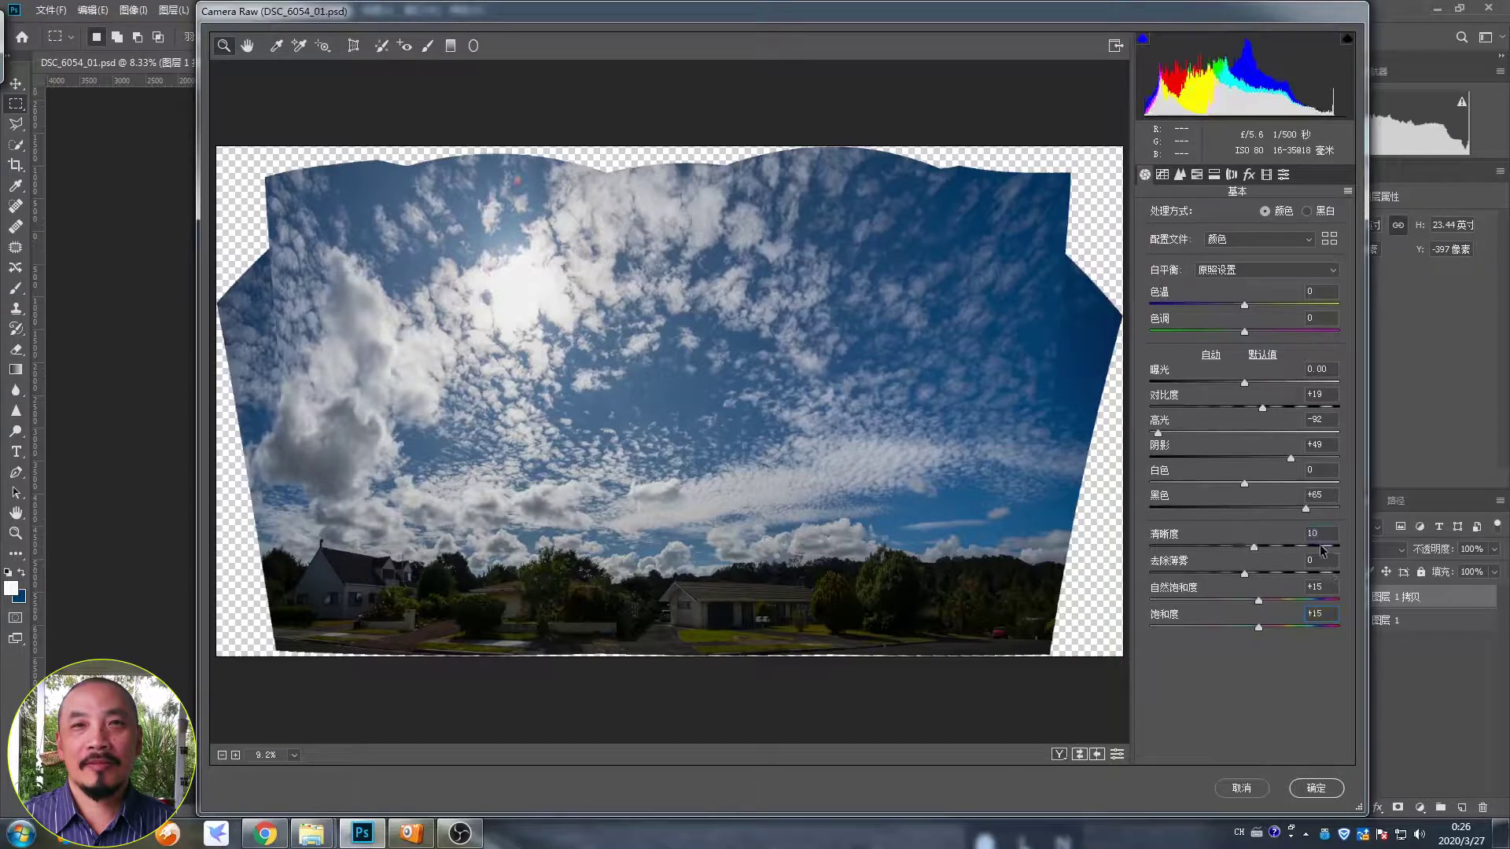
{"action": "left_click", "coordinate": [1329, 557]}
{"action": "type", "text": "5"}
{"action": "left_click_drag", "start_coordinate": [1245, 483], "coordinate": [1218, 483]}
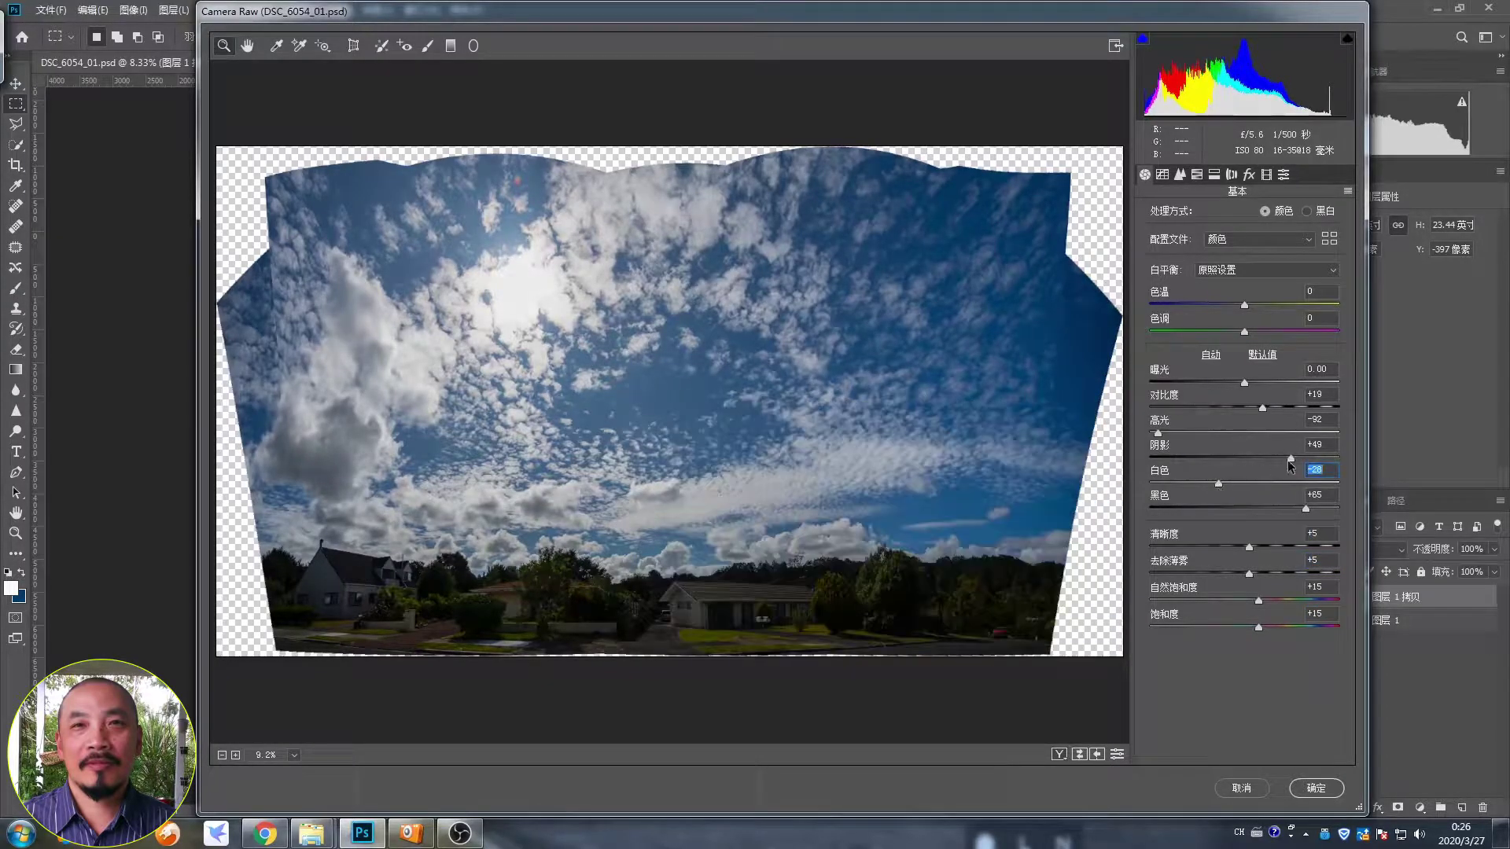
{"action": "left_click", "coordinate": [1315, 789]}
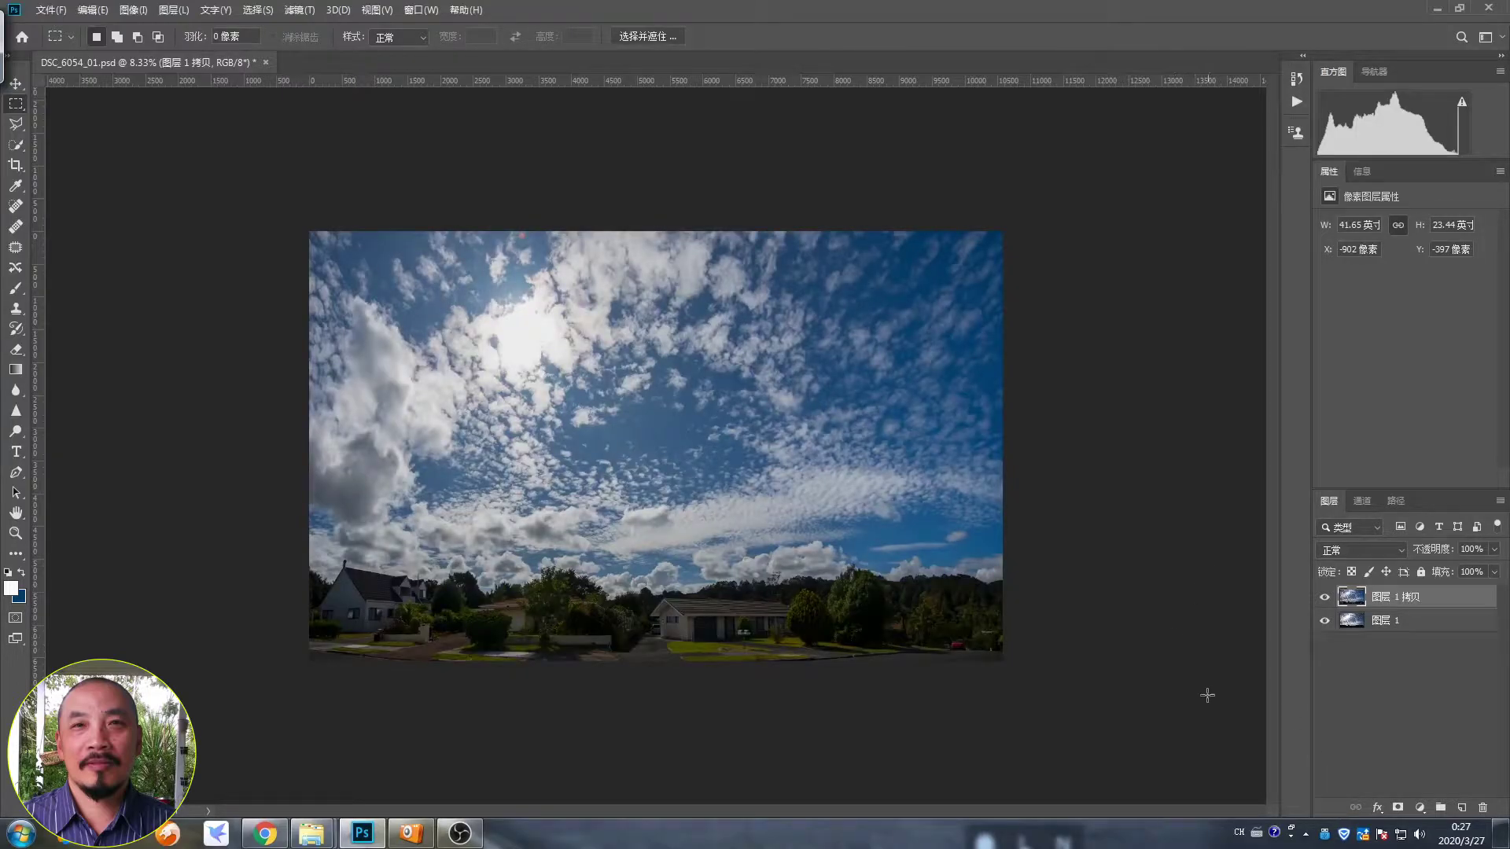
Step: Try a brightening Curves layer, delete it, and marquee-select the sky above the rooftops
{"action": "left_click", "coordinate": [1420, 808]}
{"action": "left_click", "coordinate": [1439, 602]}
{"action": "left_click_drag", "start_coordinate": [1423, 321], "coordinate": [1424, 306]}
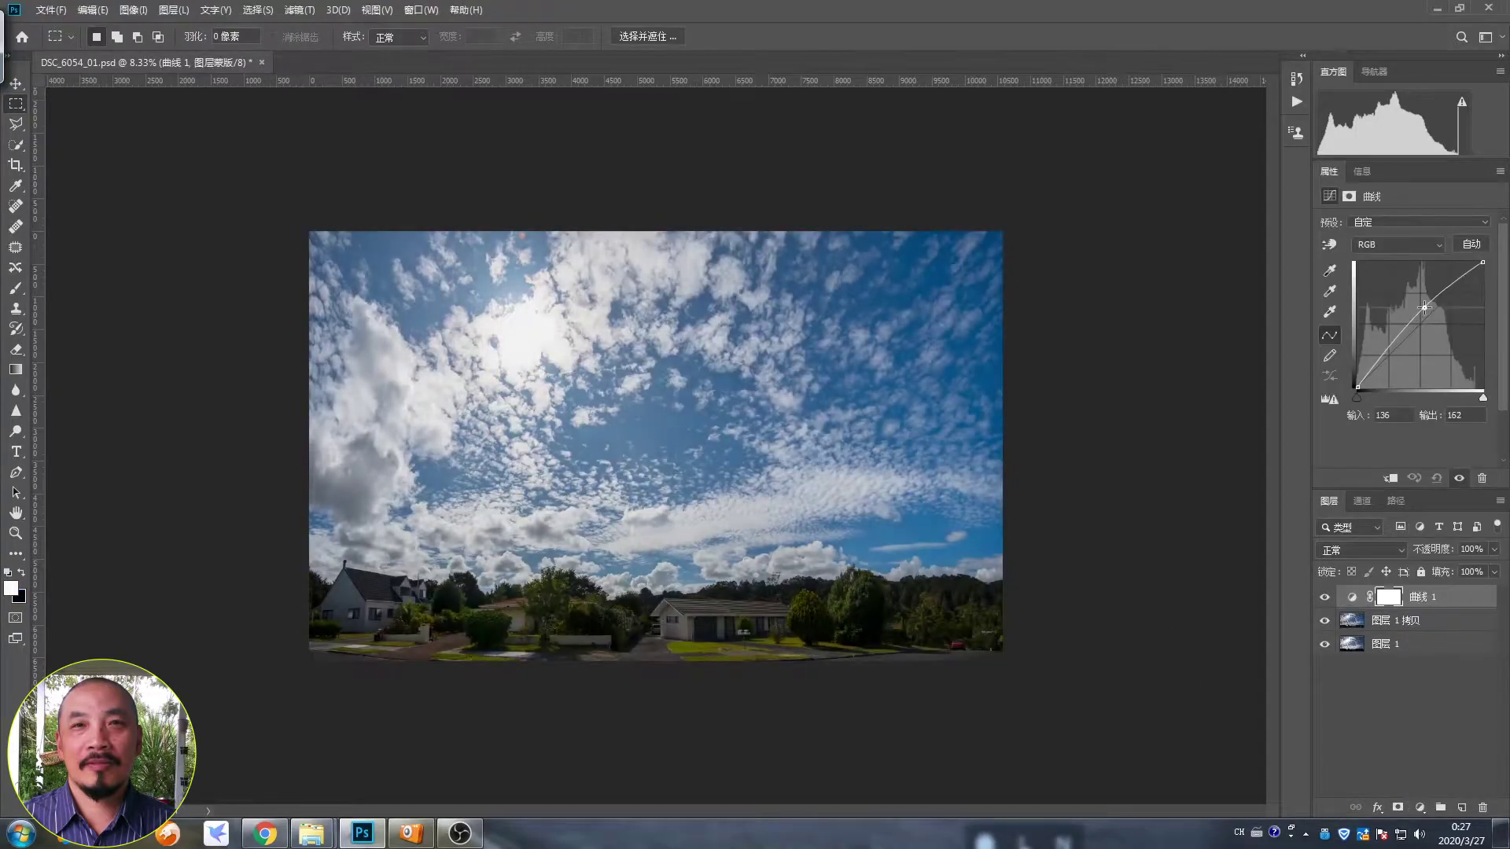
{"action": "left_click", "coordinate": [1483, 807]}
{"action": "left_click_drag", "start_coordinate": [262, 203], "coordinate": [1014, 611]}
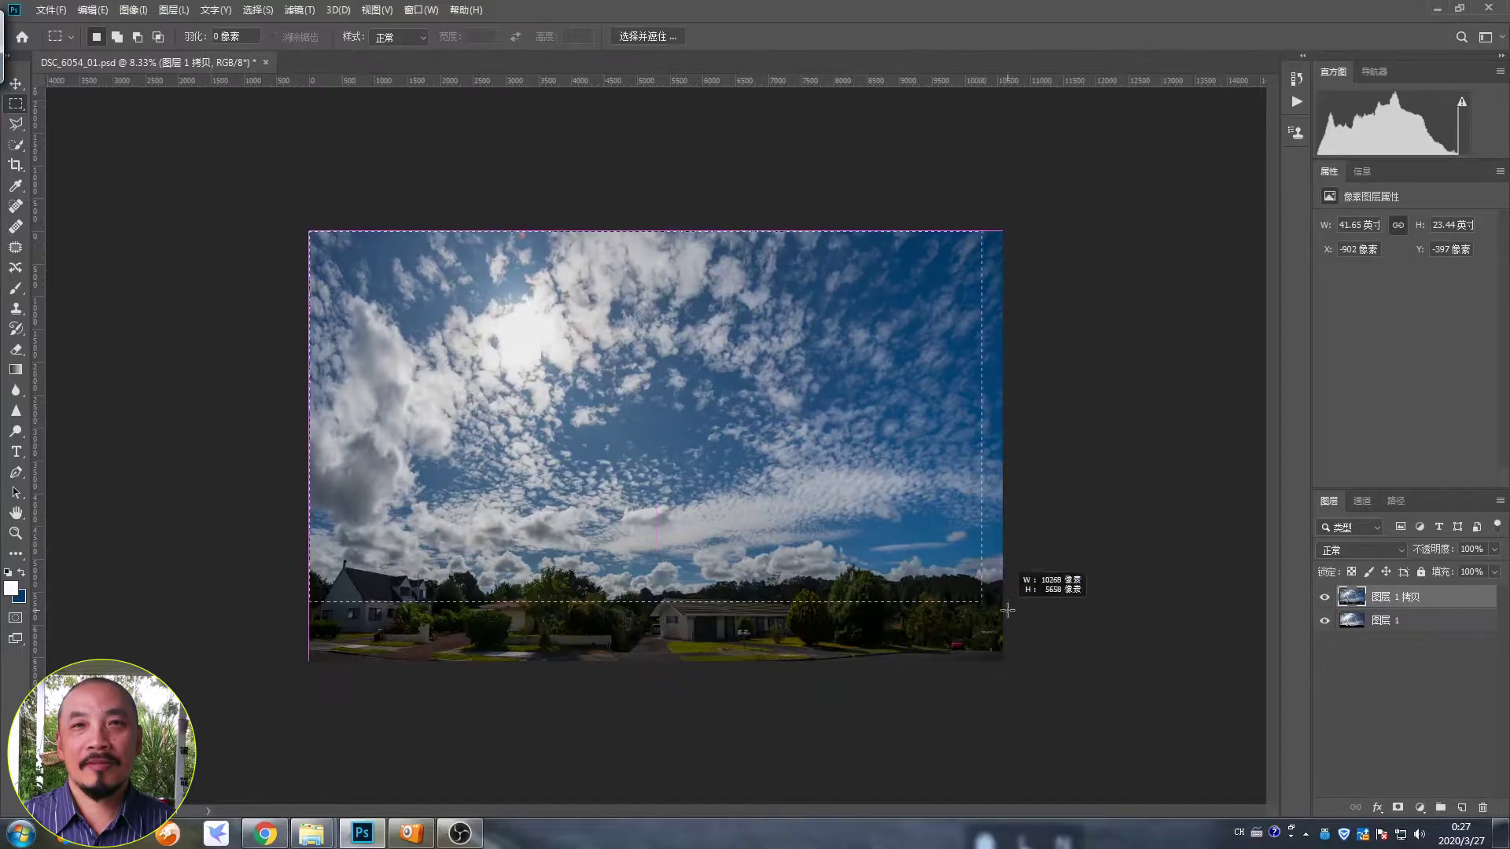
{"action": "right_click", "coordinate": [921, 495]}
Step: Copy the sky to Layer 2, show it alone, and duplicate the Blue channel
{"action": "left_click", "coordinate": [969, 601]}
{"action": "left_click", "coordinate": [1324, 597], "text": "alt"}
{"action": "left_click", "coordinate": [1362, 501]}
{"action": "left_click", "coordinate": [1367, 587]}
{"action": "left_click_drag", "start_coordinate": [1367, 586], "coordinate": [1460, 808]}
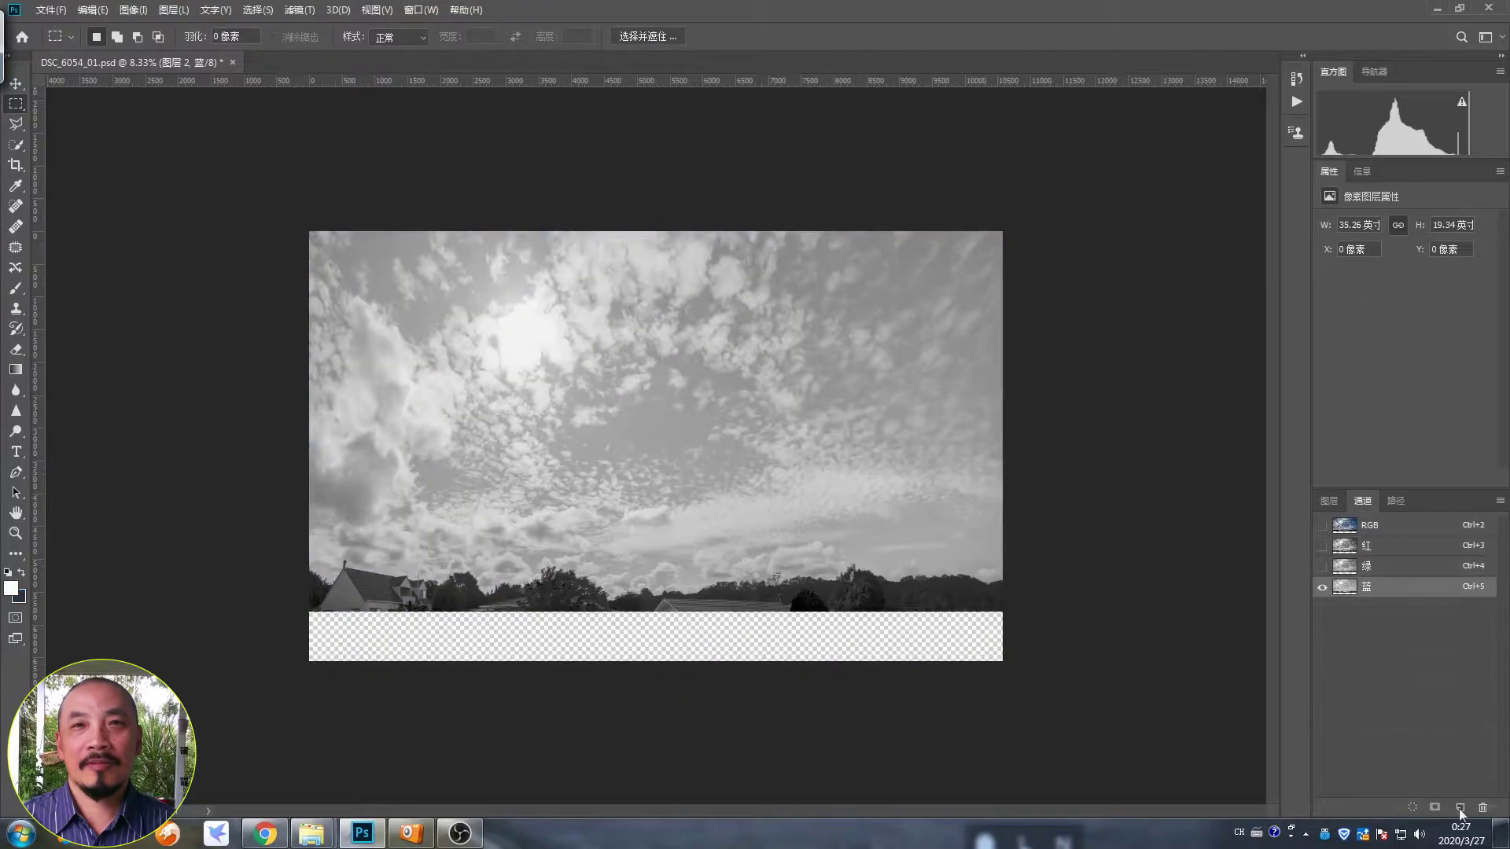
Step: Paint the bottom white band of the channel copy black with a hard round brush
{"action": "key", "text": "b"}
{"action": "key", "text": "x"}
{"action": "right_click", "coordinate": [327, 629]}
{"action": "left_click", "coordinate": [391, 587]}
{"action": "left_click_drag", "start_coordinate": [326, 633], "coordinate": [1002, 637]}
Step: Apply a high-contrast Curves pushing the sky to white and the ground to black
{"action": "left_click", "coordinate": [133, 10]}
{"action": "left_click", "coordinate": [464, 84]}
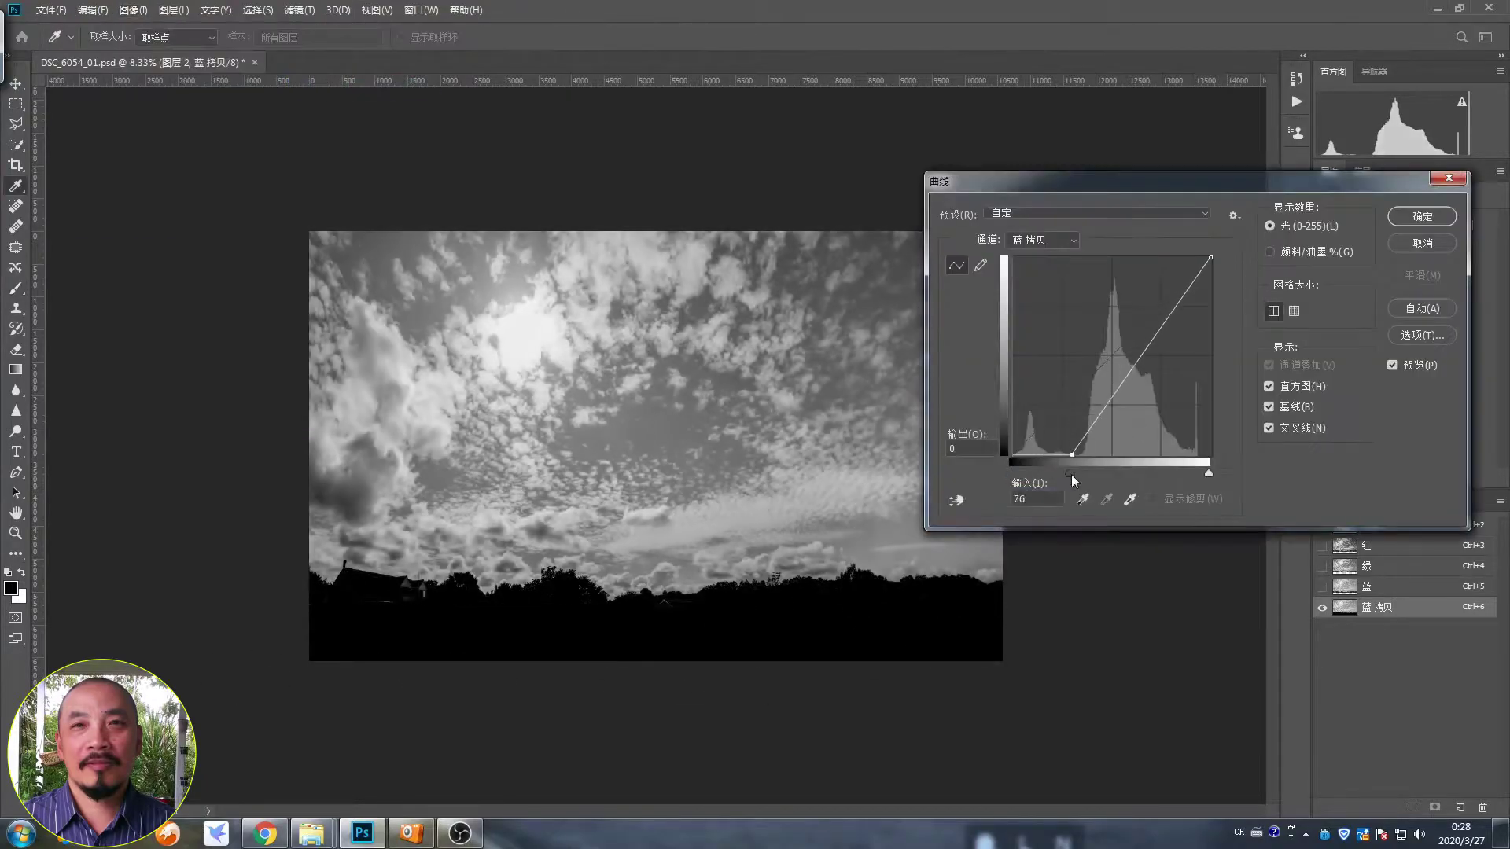
{"action": "left_click_drag", "start_coordinate": [1012, 471], "coordinate": [1077, 472]}
{"action": "left_click_drag", "start_coordinate": [1211, 471], "coordinate": [1083, 475]}
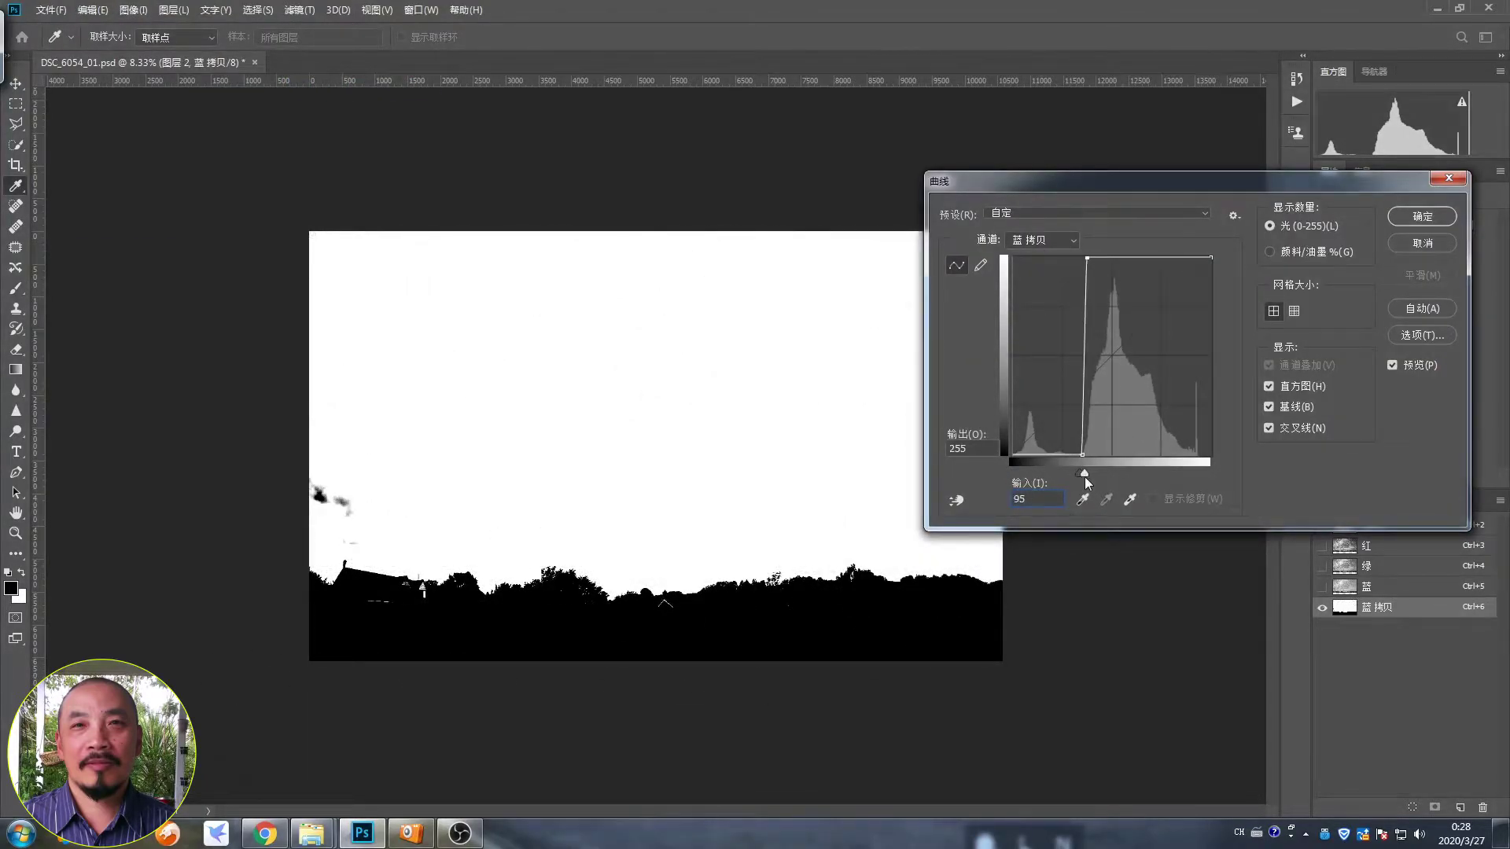
{"action": "left_click", "coordinate": [1424, 218]}
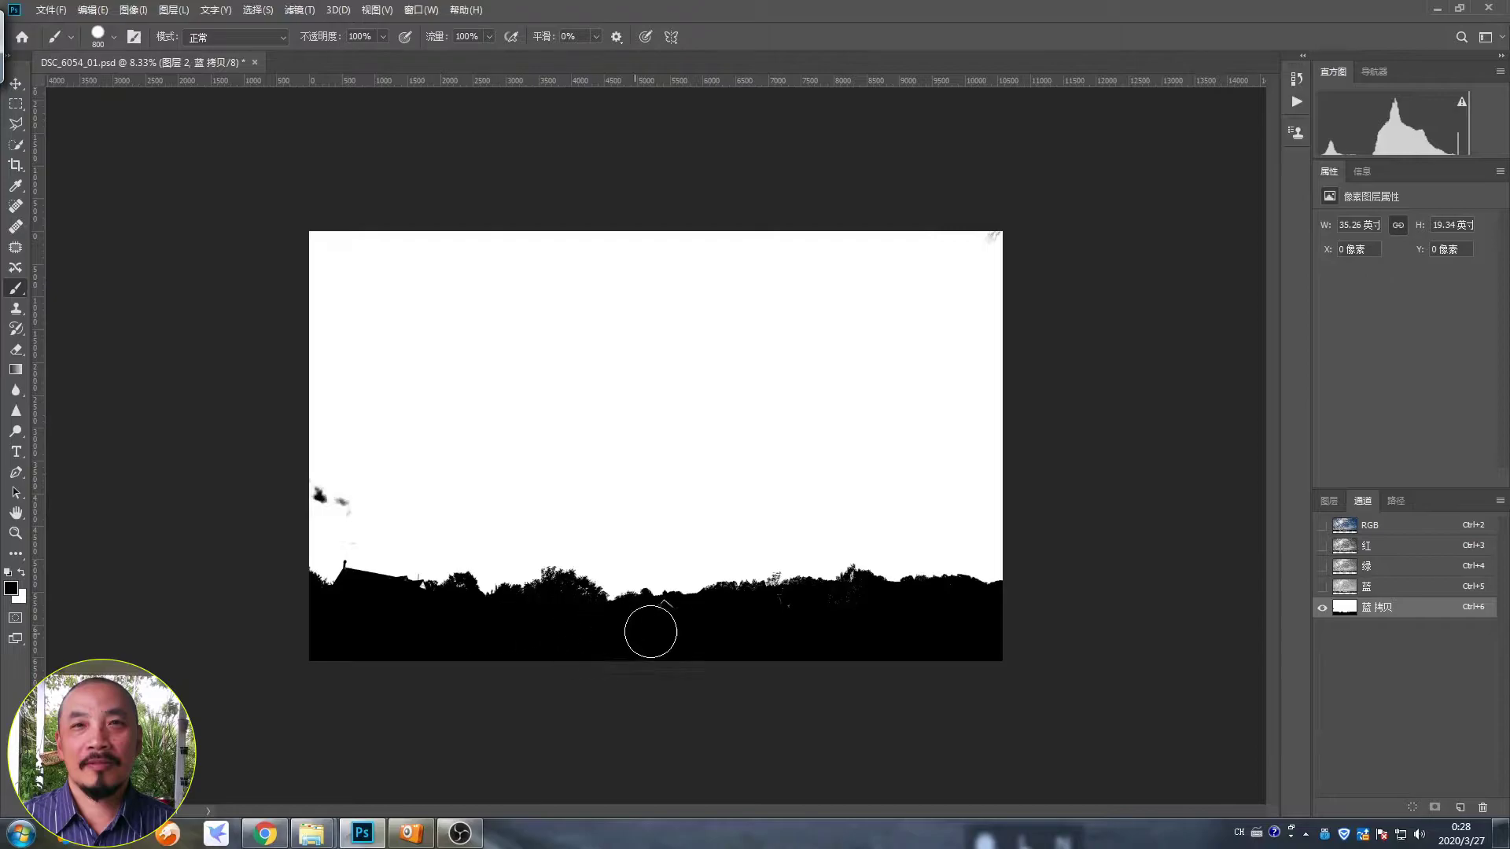
Step: Zoom in on the skyline and paint the white gaps between roofs black
{"action": "key", "text": "x"}
{"action": "scroll", "coordinate": [327, 246], "scroll_direction": "up", "scroll_amount": 3}
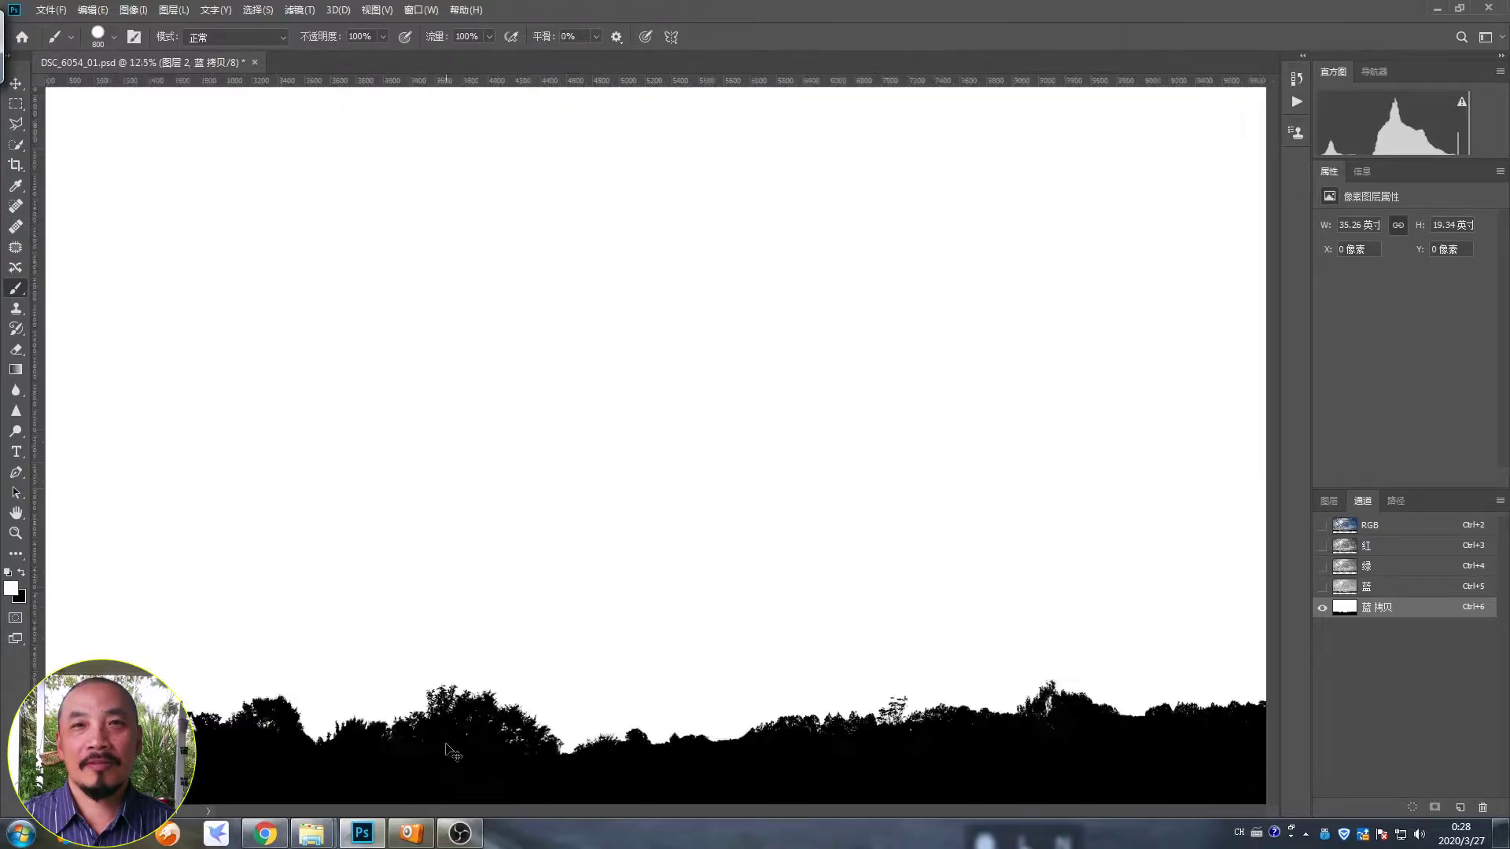
{"action": "left_click_drag", "start_coordinate": [369, 755], "coordinate": [605, 620]}
{"action": "key", "text": "ctrl+plus"}
{"action": "key", "text": "x"}
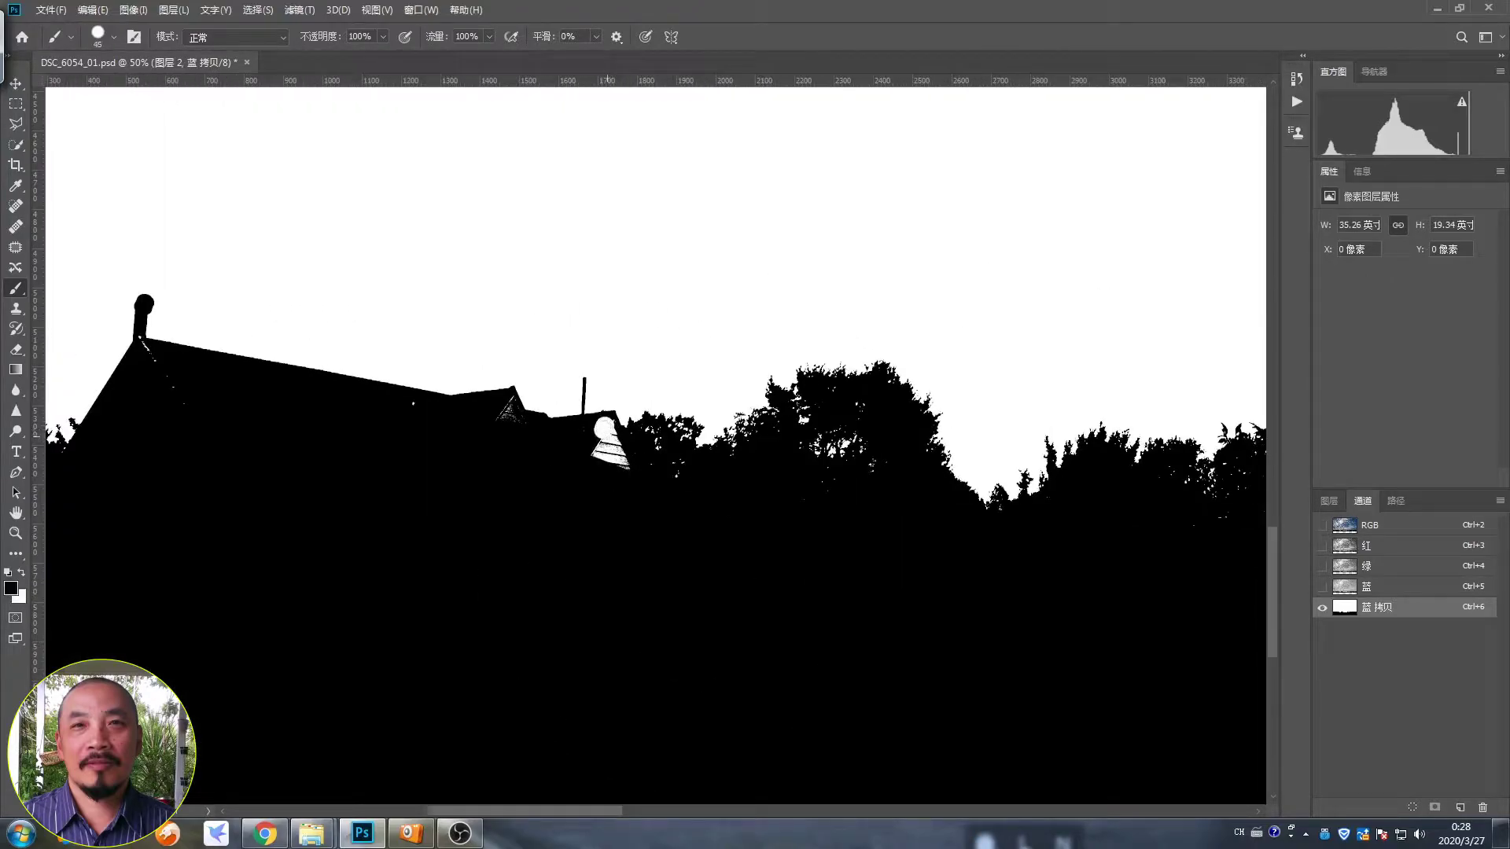
{"action": "left_click_drag", "start_coordinate": [607, 431], "coordinate": [598, 472]}
{"action": "left_click_drag", "start_coordinate": [513, 411], "coordinate": [507, 403]}
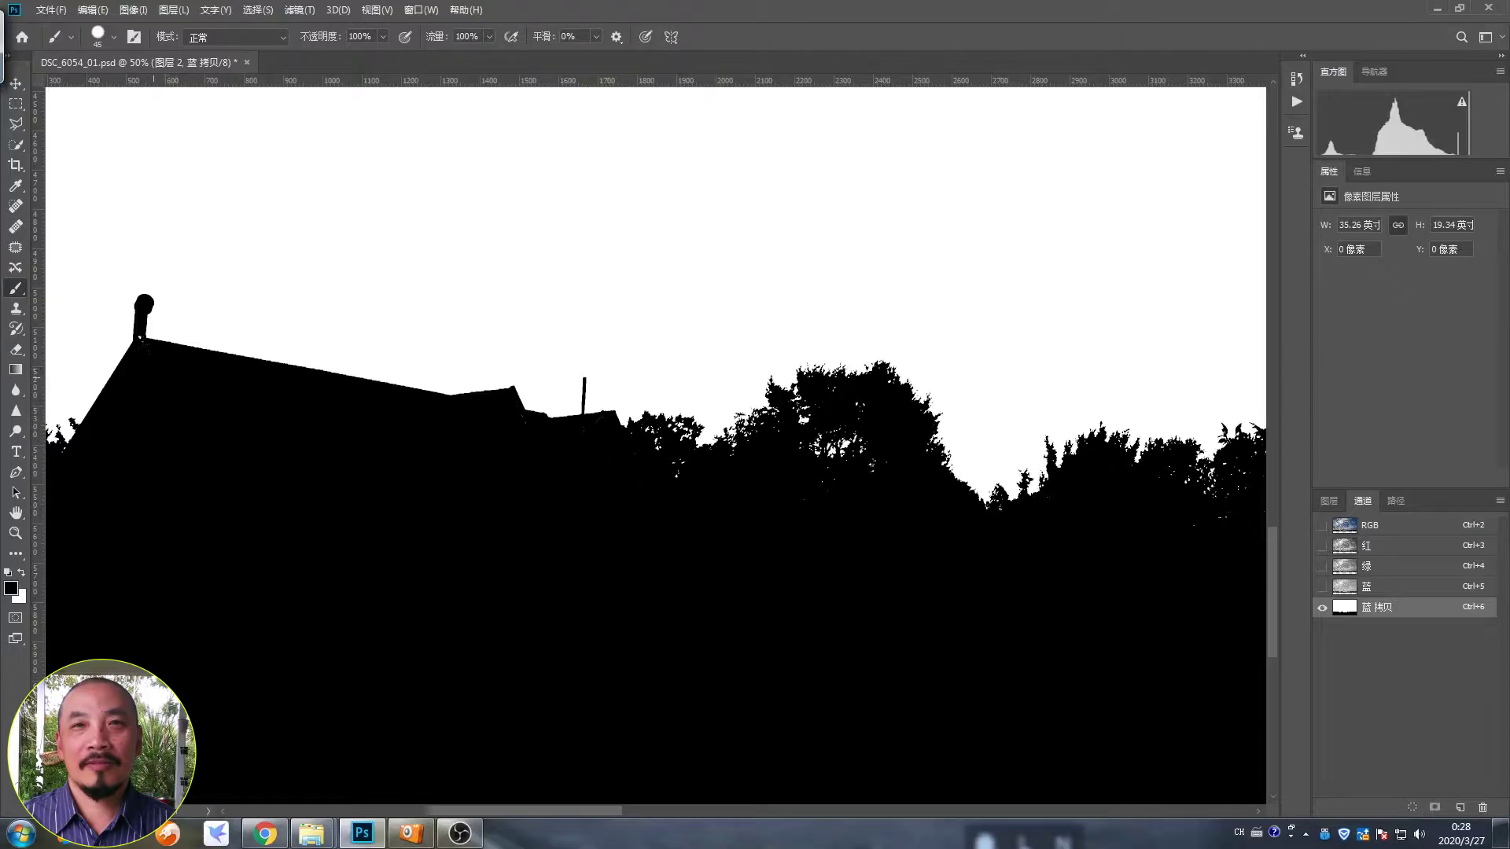
{"action": "left_click_drag", "start_coordinate": [944, 472], "coordinate": [393, 428]}
Step: Check across the skyline with a larger brush, then load the channel copy as a selection
{"action": "scroll", "coordinate": [506, 600], "scroll_direction": "right", "scroll_amount": 5}
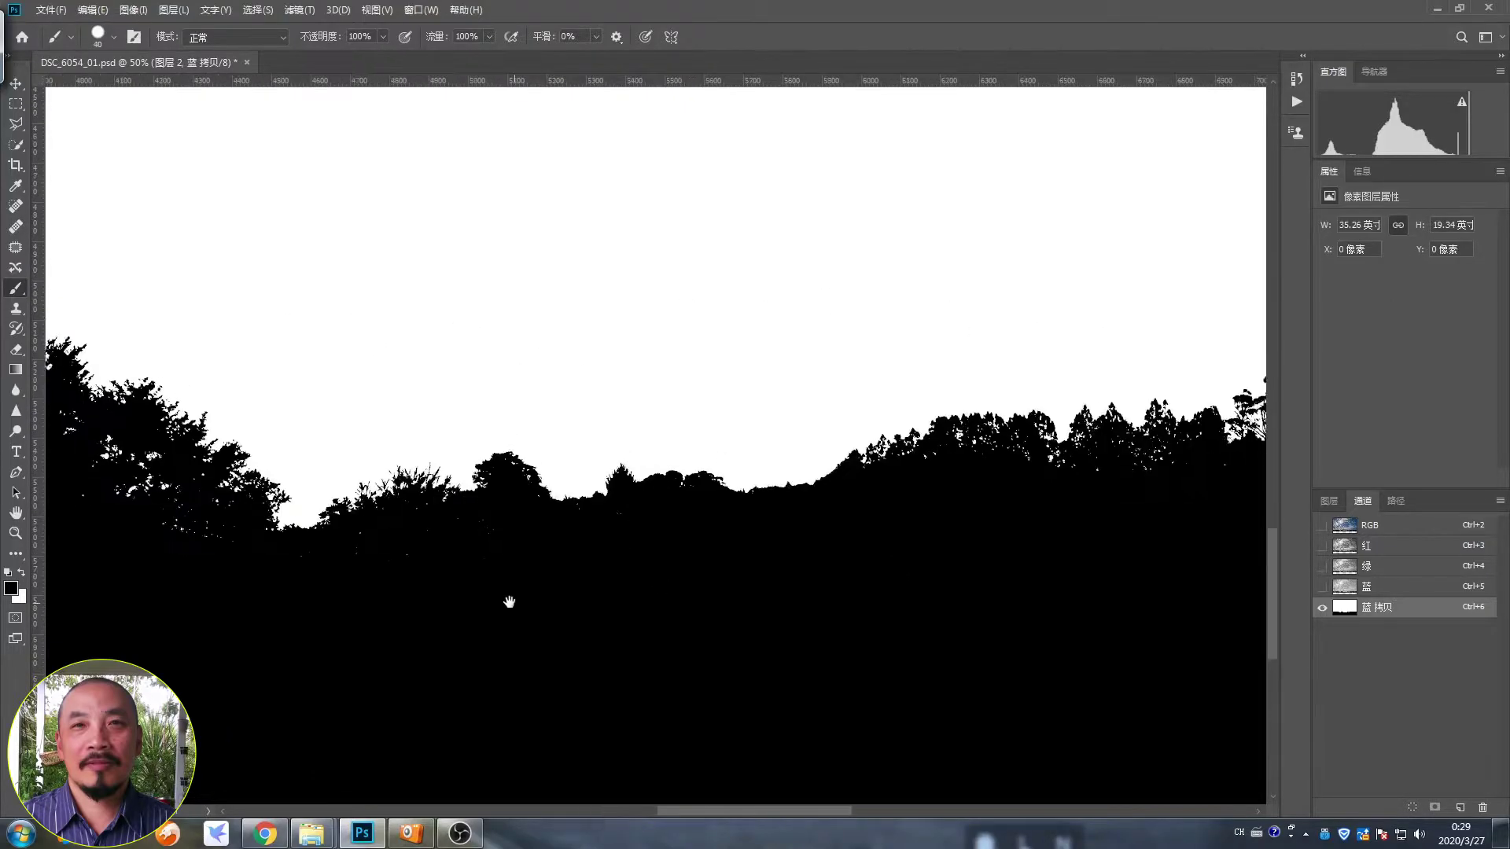
{"action": "key", "text": "bracketright"}
{"action": "key", "text": "bracketright"}
{"action": "scroll", "coordinate": [482, 527], "scroll_direction": "right", "scroll_amount": 3}
{"action": "scroll", "coordinate": [616, 546], "scroll_direction": "right", "scroll_amount": 3}
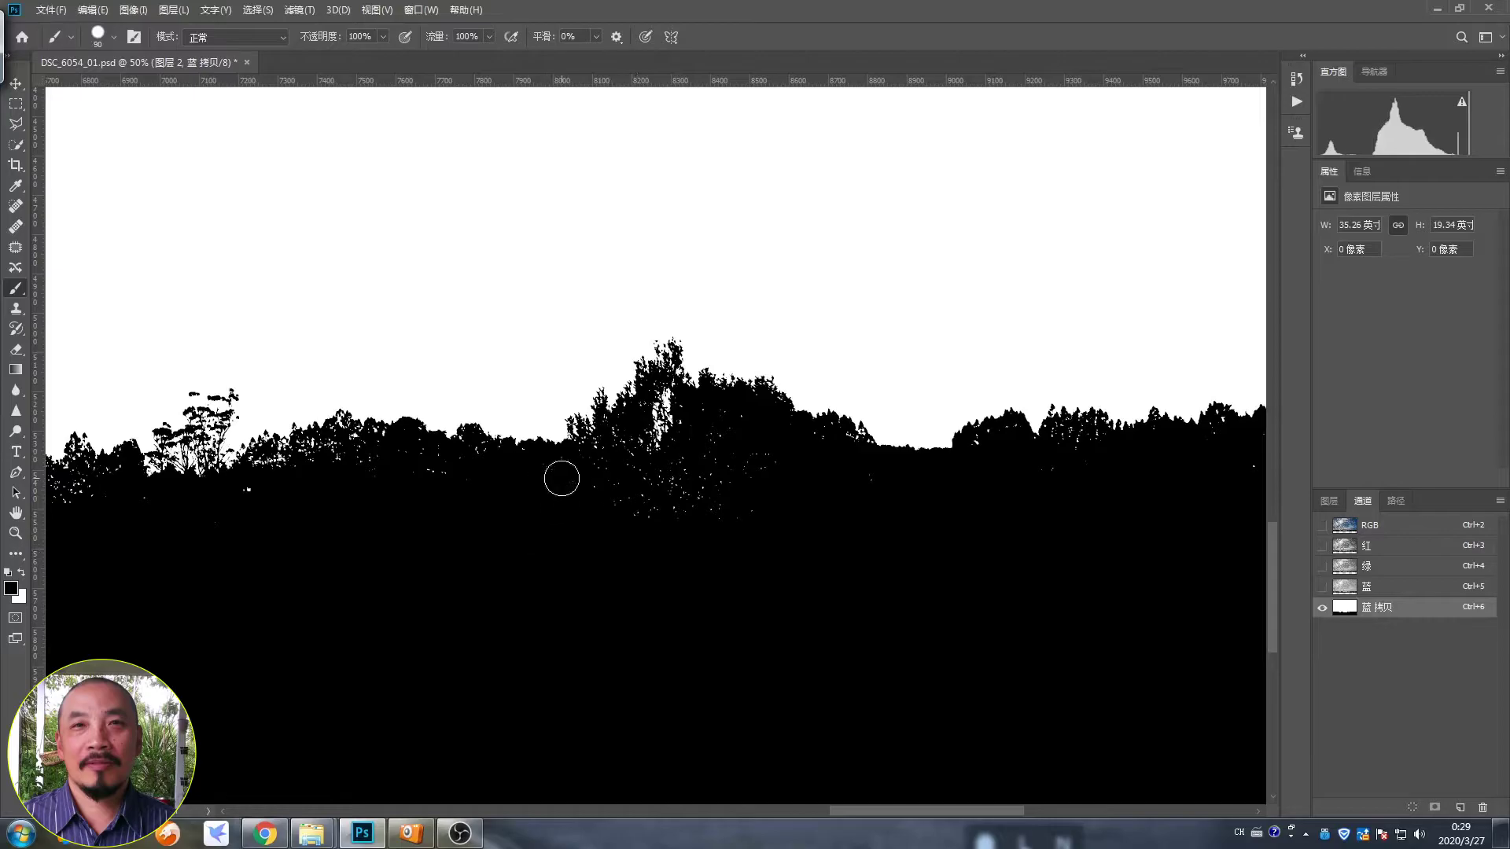
{"action": "scroll", "coordinate": [879, 485], "scroll_direction": "right", "scroll_amount": 2}
{"action": "scroll", "coordinate": [879, 485], "scroll_direction": "left", "scroll_amount": 4}
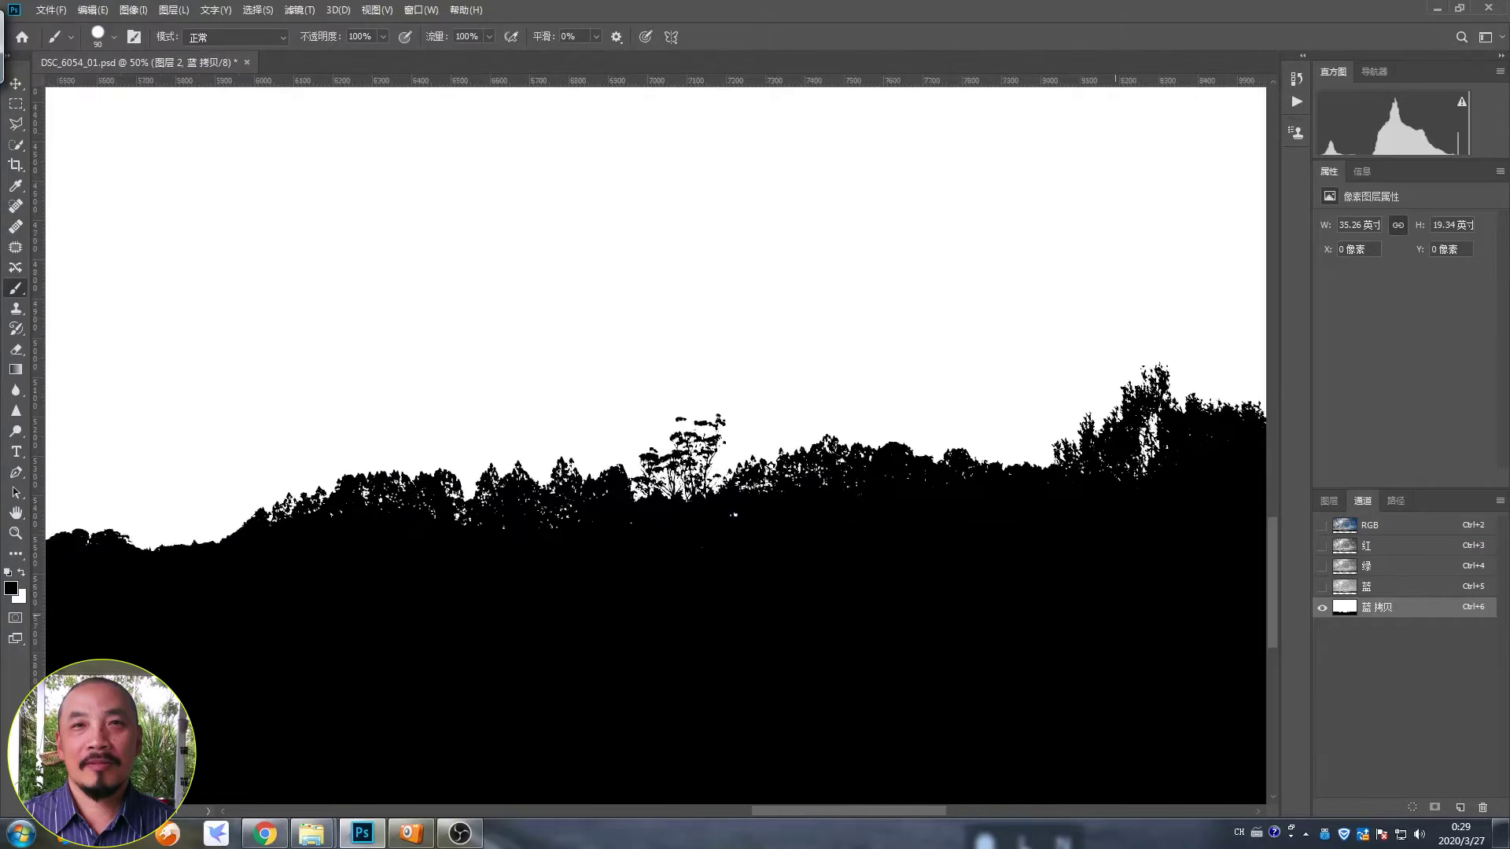
{"action": "key", "text": "ctrl+minus"}
{"action": "key", "text": "ctrl+minus"}
{"action": "key", "text": "ctrl+minus"}
{"action": "key", "text": "ctrl+minus"}
{"action": "left_click", "coordinate": [1344, 606], "text": "ctrl"}
Step: Mask Layer 2 with the sky selection and add a brightening Curves above the houses
{"action": "left_click", "coordinate": [1329, 501]}
{"action": "left_click", "coordinate": [1398, 808]}
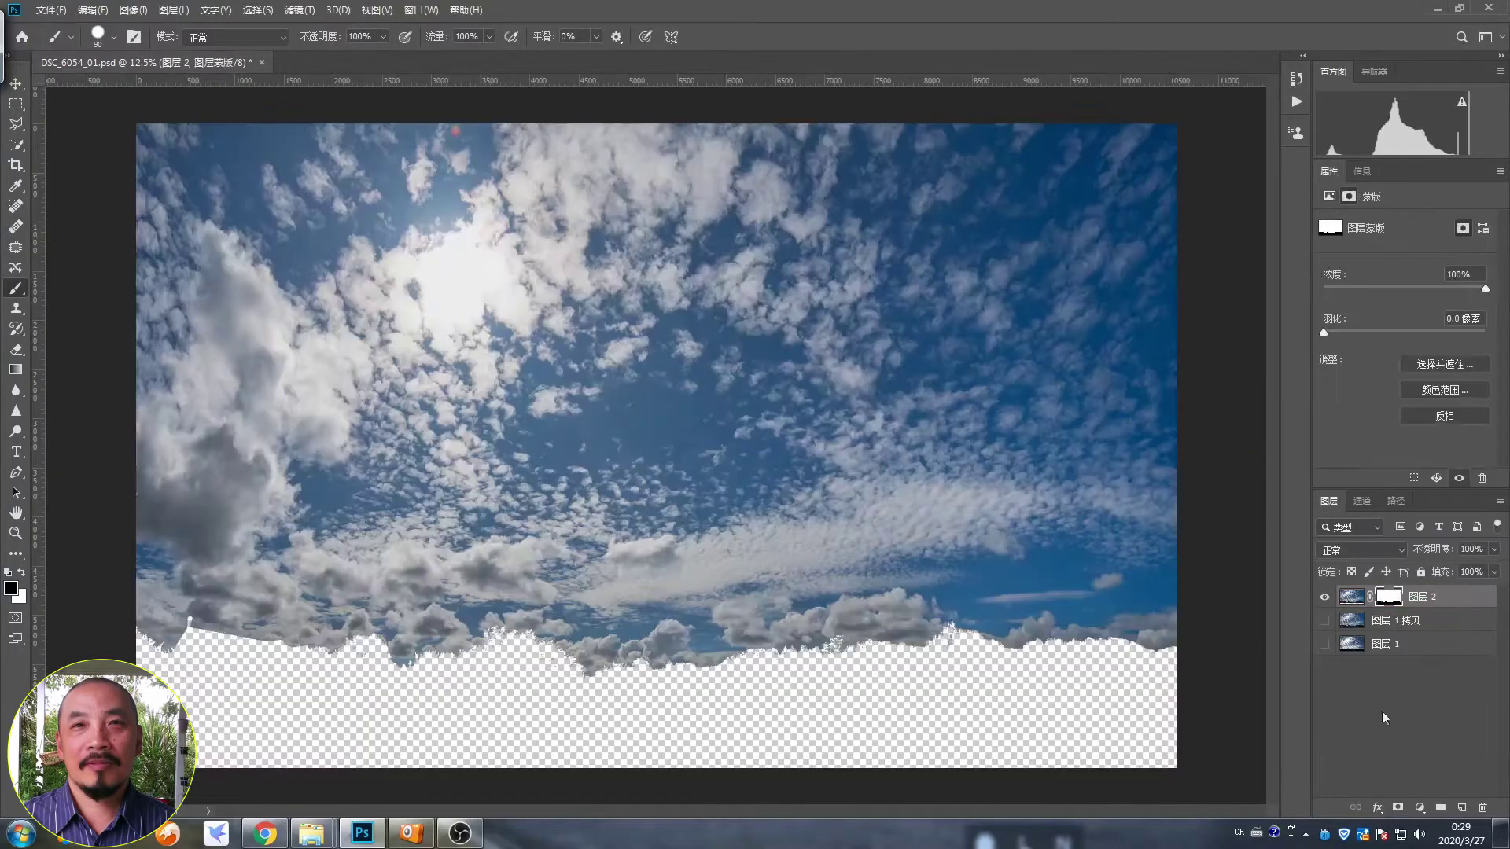
{"action": "left_click", "coordinate": [1325, 621]}
{"action": "left_click", "coordinate": [1404, 621]}
{"action": "key", "text": "x"}
{"action": "left_click", "coordinate": [1467, 611]}
{"action": "left_click_drag", "start_coordinate": [1416, 328], "coordinate": [1416, 307]}
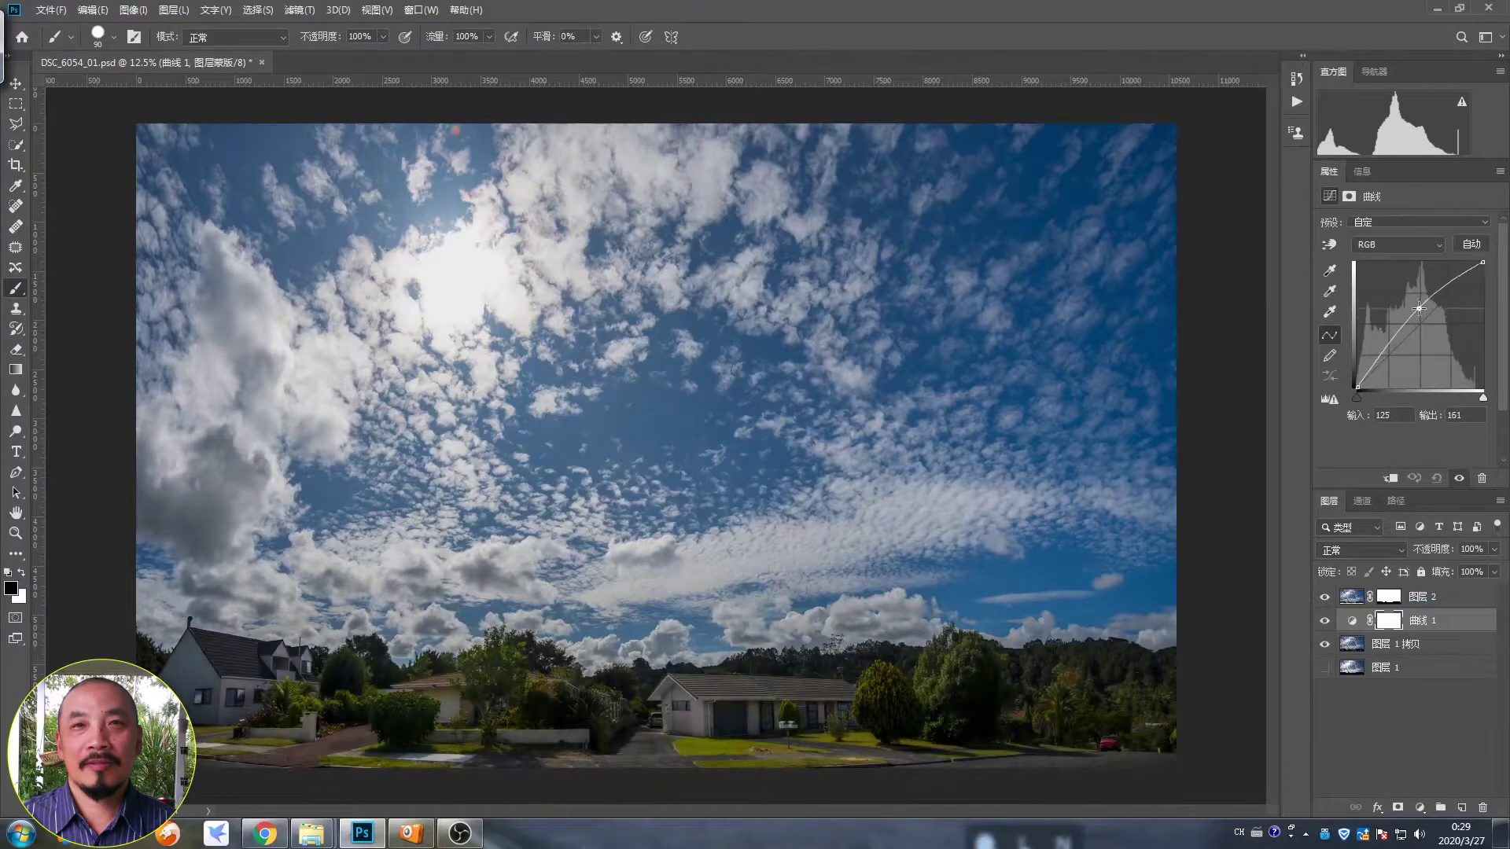
{"action": "left_click_drag", "start_coordinate": [1374, 370], "coordinate": [1425, 338]}
Step: Add a Curves clipped to the sky, with an inverted top-to-bottom gradient on its mask
{"action": "left_click", "coordinate": [1408, 620]}
{"action": "left_click", "coordinate": [1419, 808]}
{"action": "left_click", "coordinate": [1467, 610]}
{"action": "key", "text": "ctrl+alt+g"}
{"action": "left_click", "coordinate": [1401, 597]}
{"action": "key", "text": "g"}
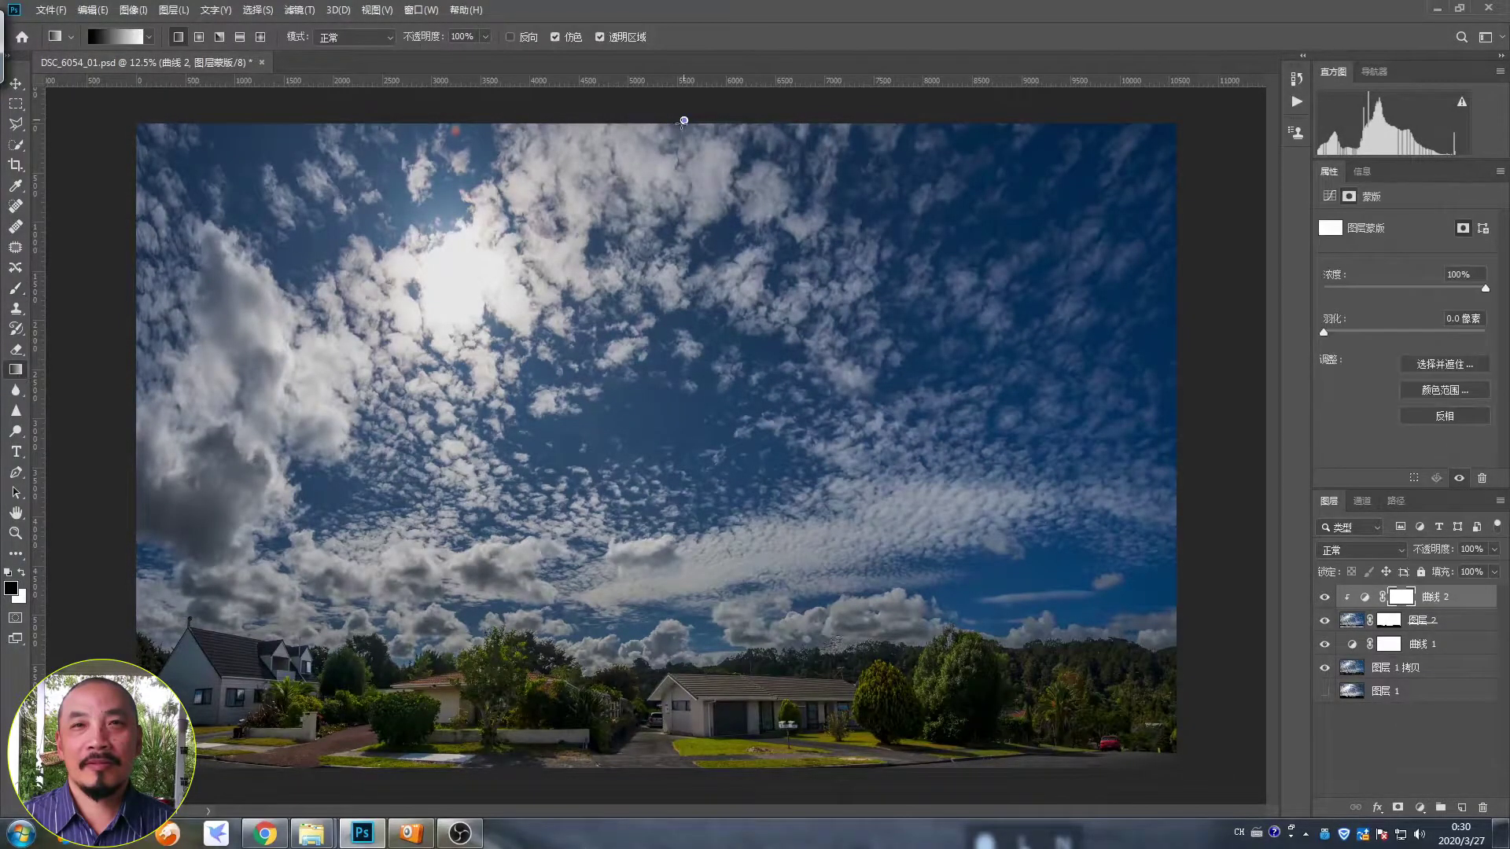
{"action": "left_click_drag", "start_coordinate": [682, 123], "coordinate": [696, 781]}
{"action": "key", "text": "ctrl+i"}
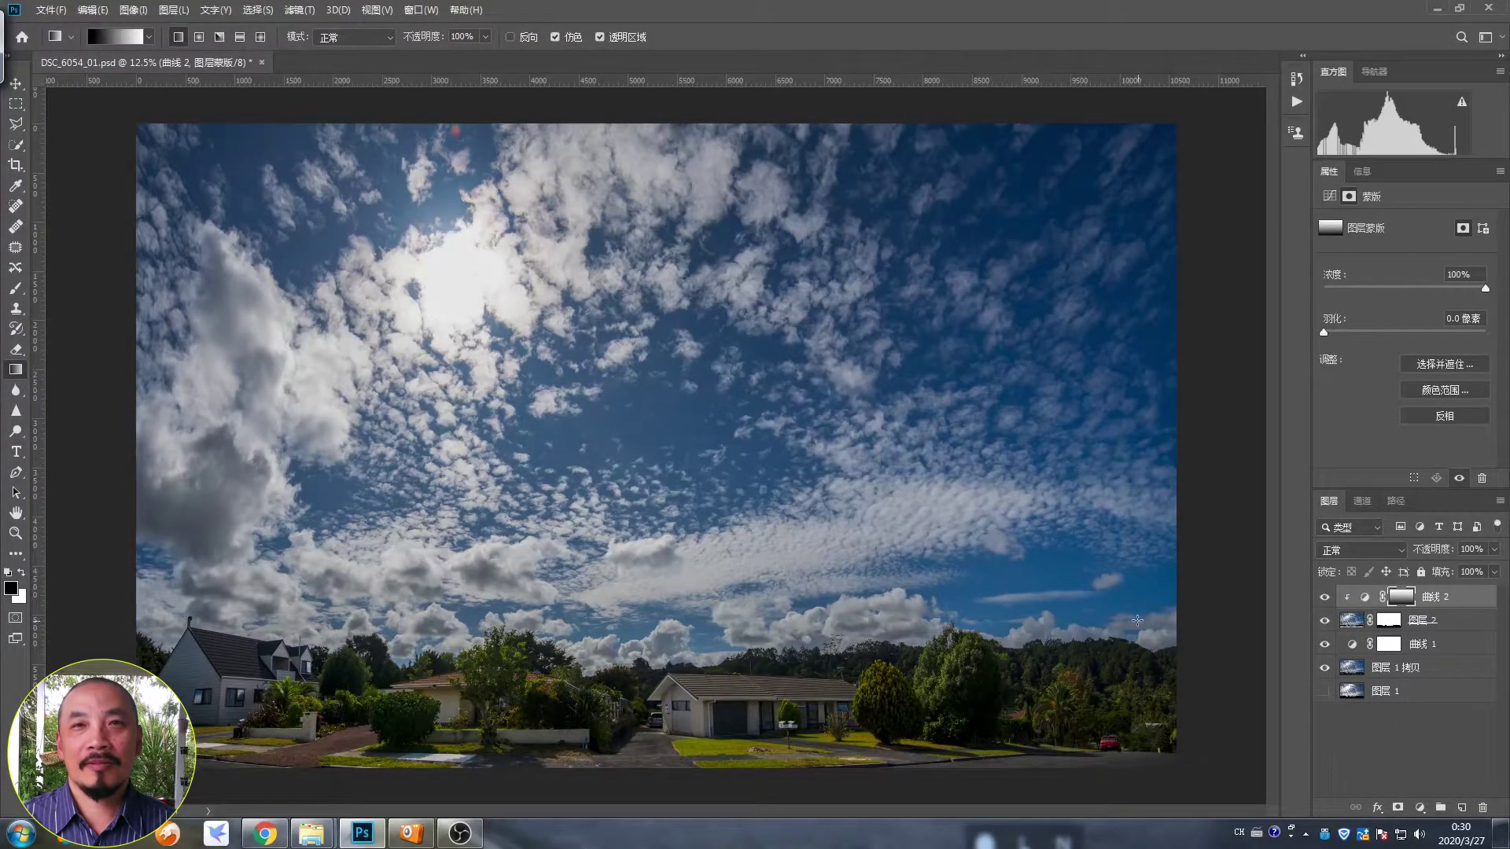
{"action": "left_click", "coordinate": [1428, 667]}
Step: Add a Curves 3 layer with a raised, brightening curve
{"action": "left_click", "coordinate": [1425, 812]}
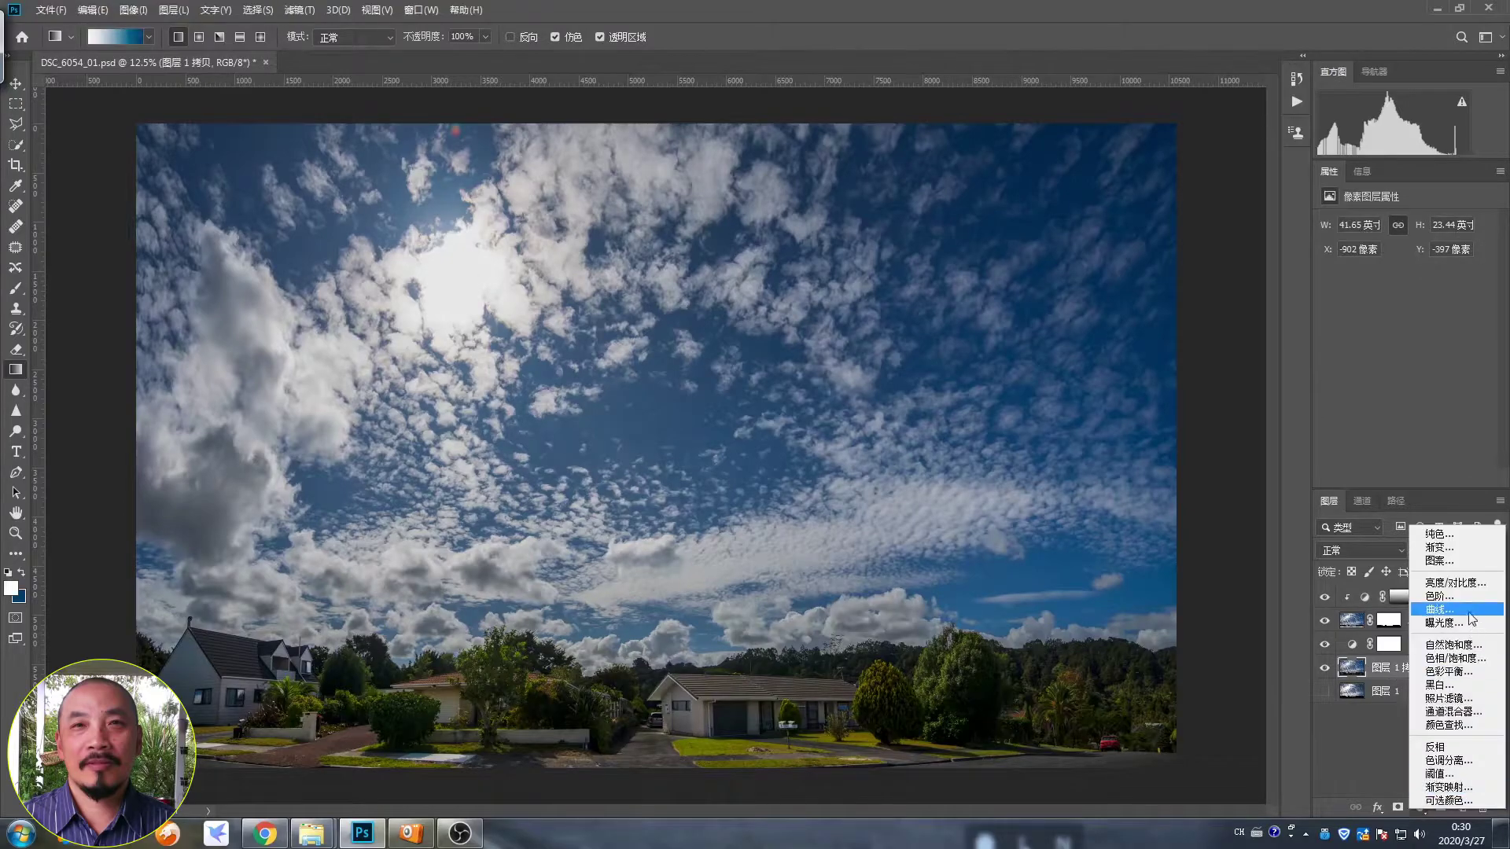
{"action": "left_click", "coordinate": [1439, 622]}
{"action": "left_click_drag", "start_coordinate": [1413, 330], "coordinate": [1371, 369]}
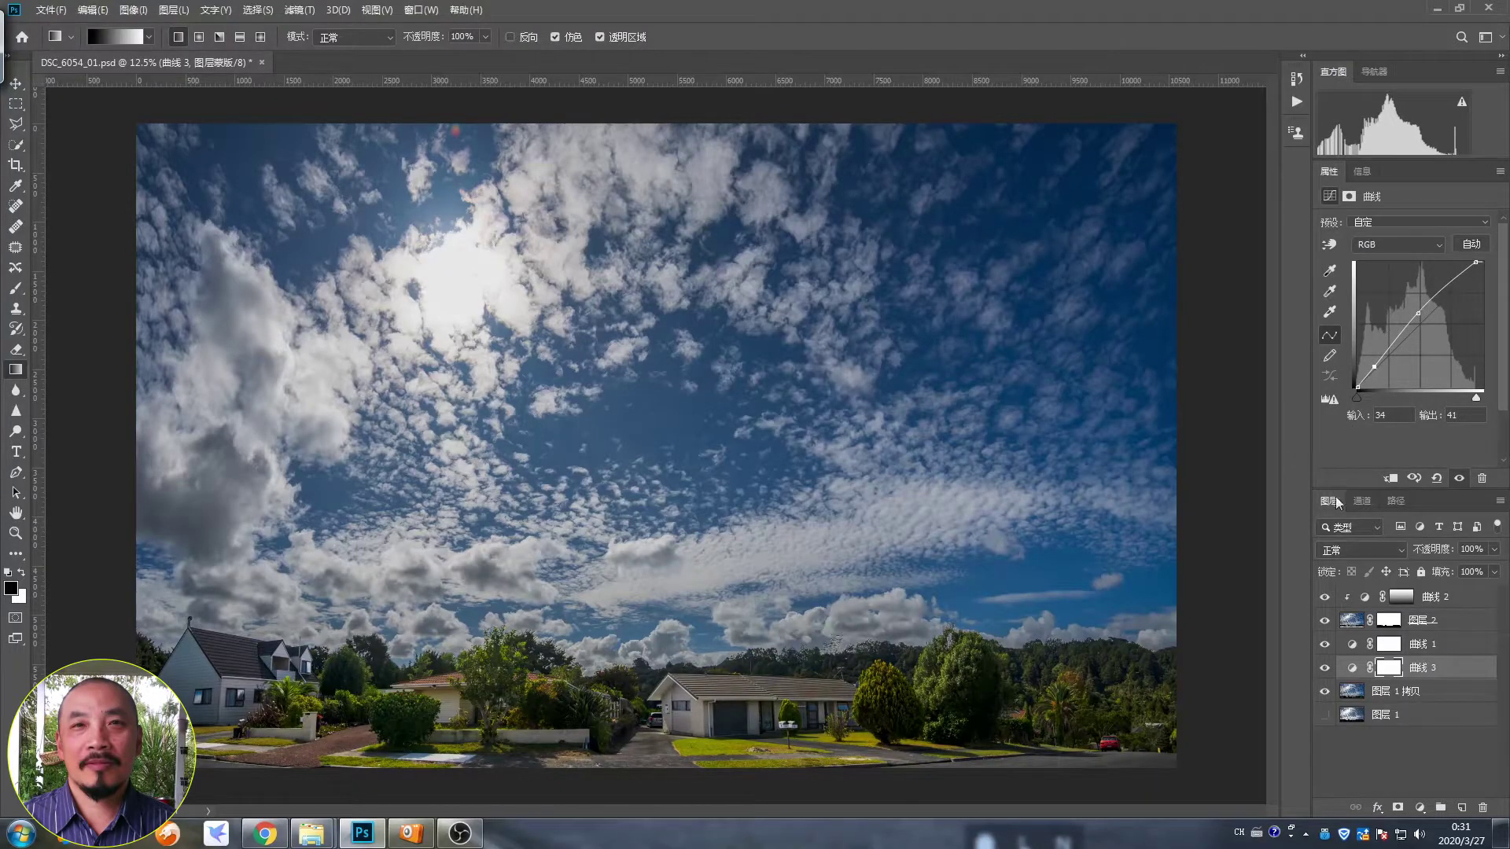
Step: Add an inverted-mask curve and paint roofs, trees and grass white with a soft brush
{"action": "left_click", "coordinate": [1419, 808]}
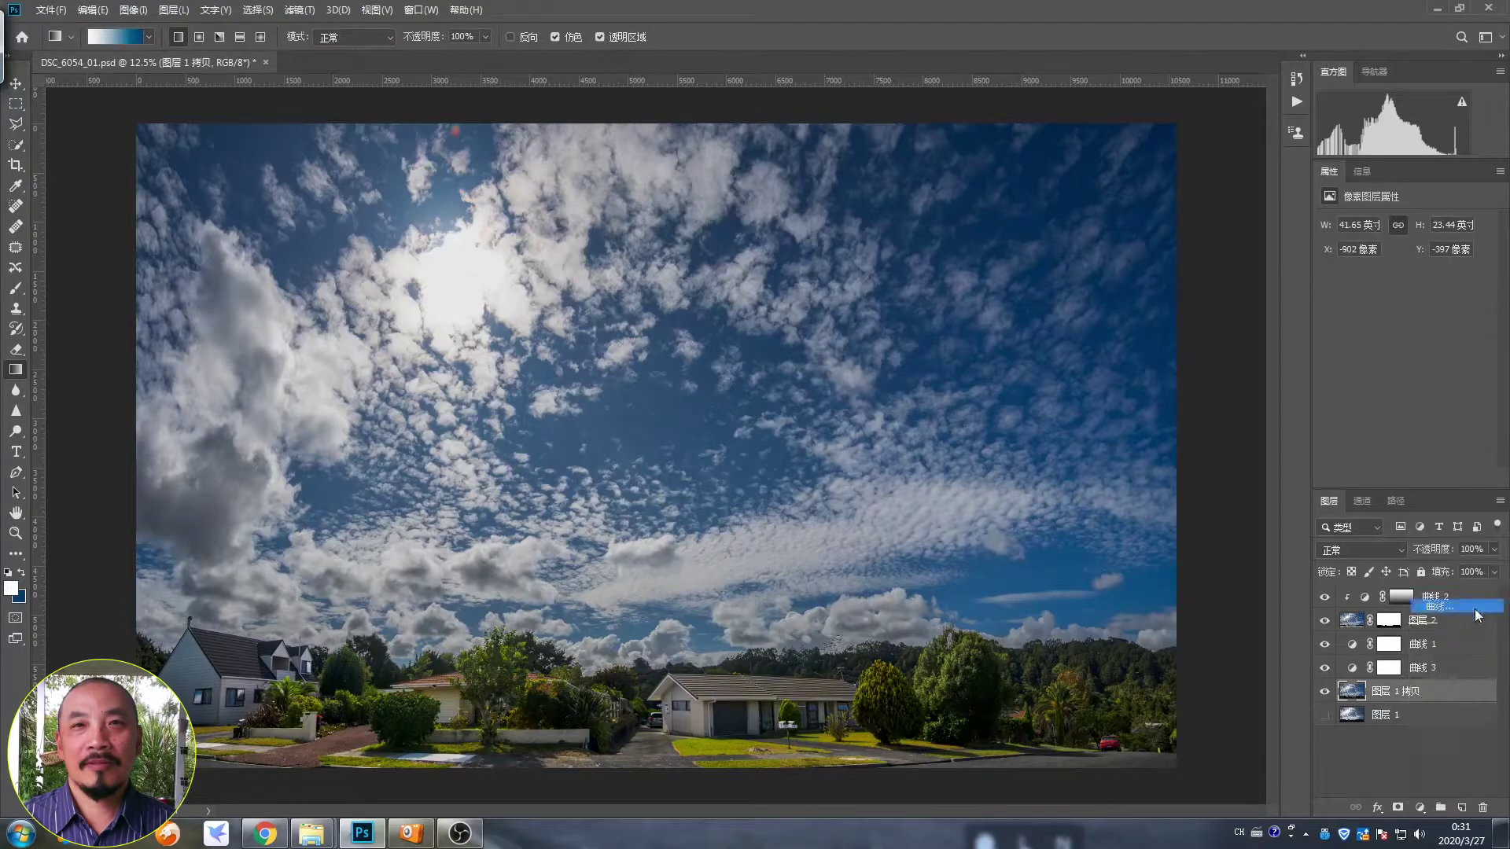
{"action": "left_click", "coordinate": [1366, 692]}
{"action": "key", "text": "ctrl+i"}
{"action": "key", "text": "b"}
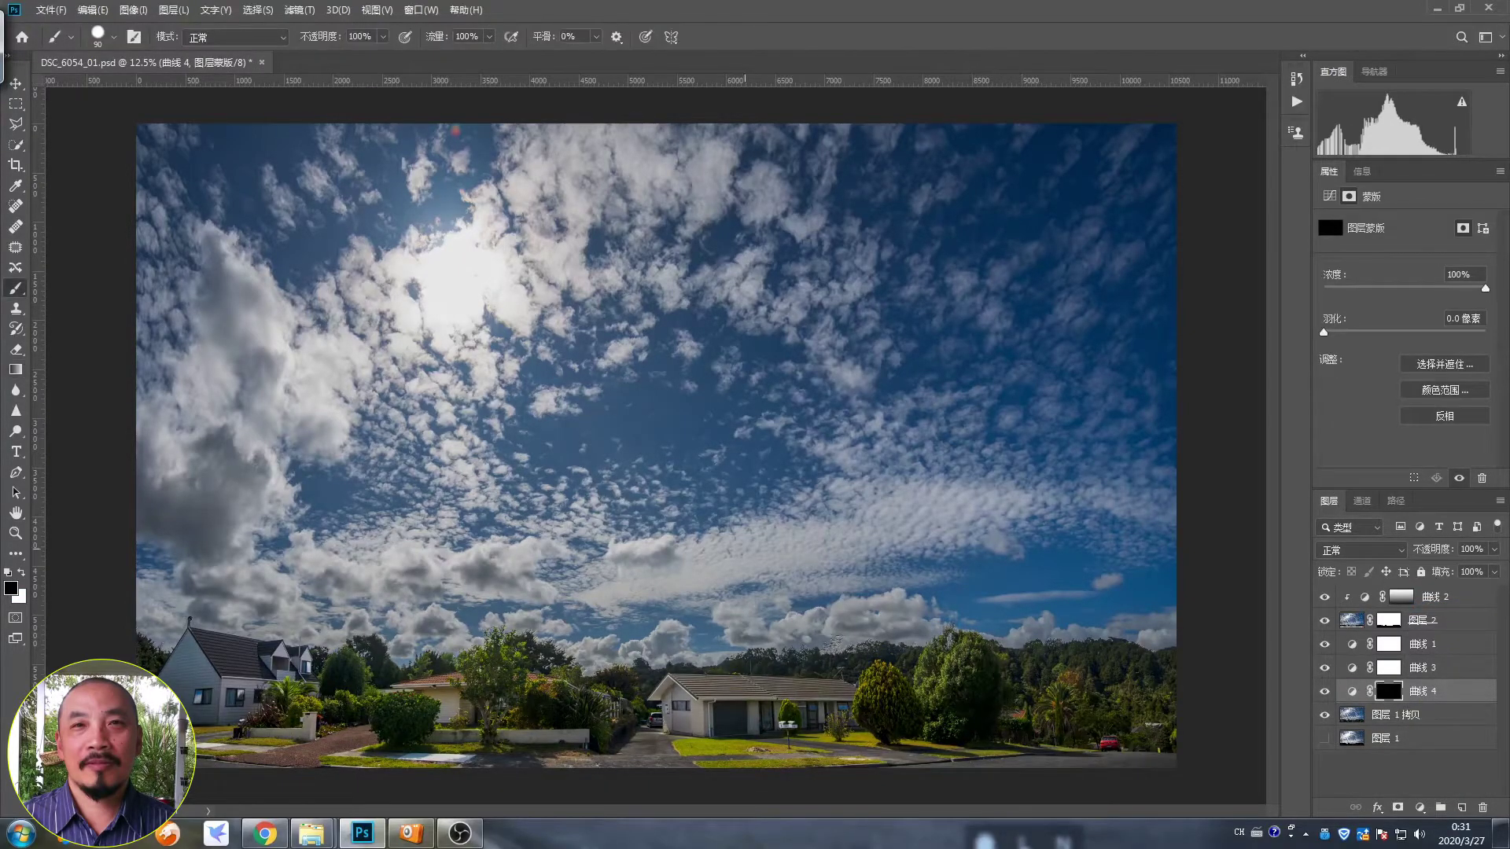
{"action": "key", "text": "x"}
{"action": "right_click", "coordinate": [1003, 562]}
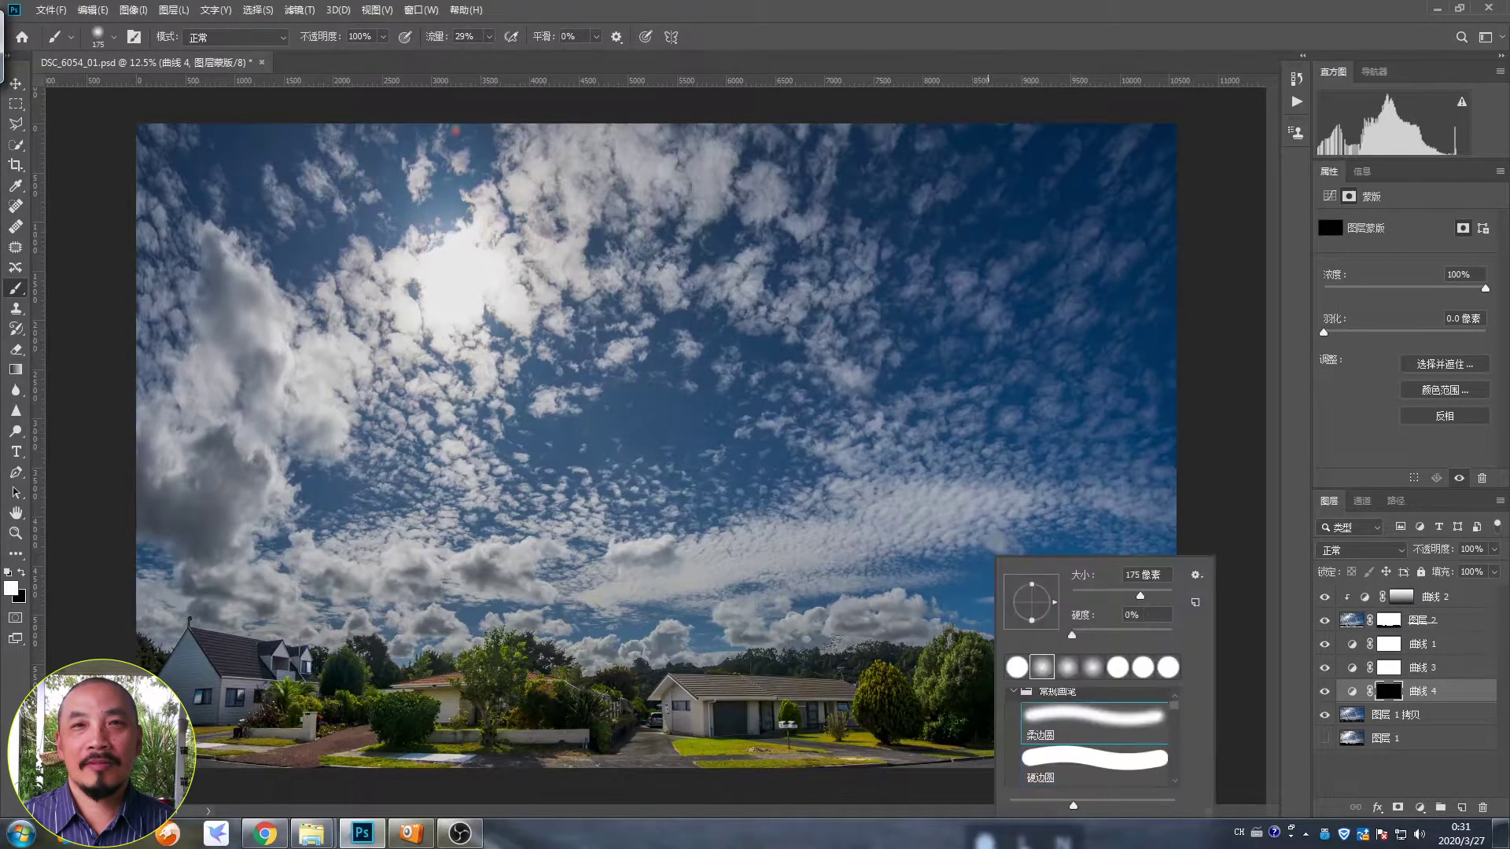
{"action": "double_click", "coordinate": [1042, 666]}
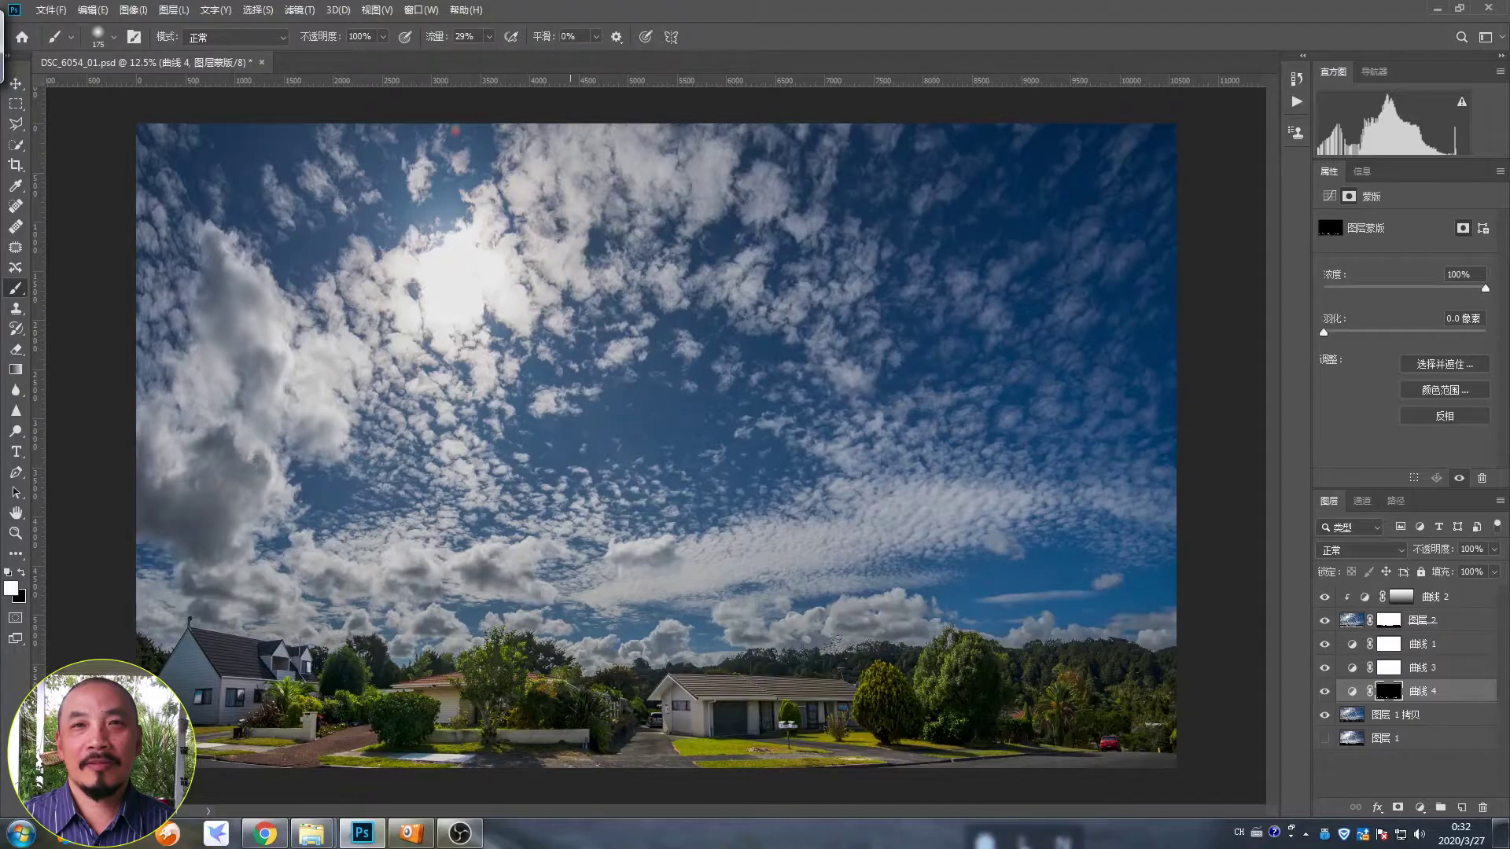
{"action": "left_click_drag", "start_coordinate": [454, 687], "coordinate": [537, 684]}
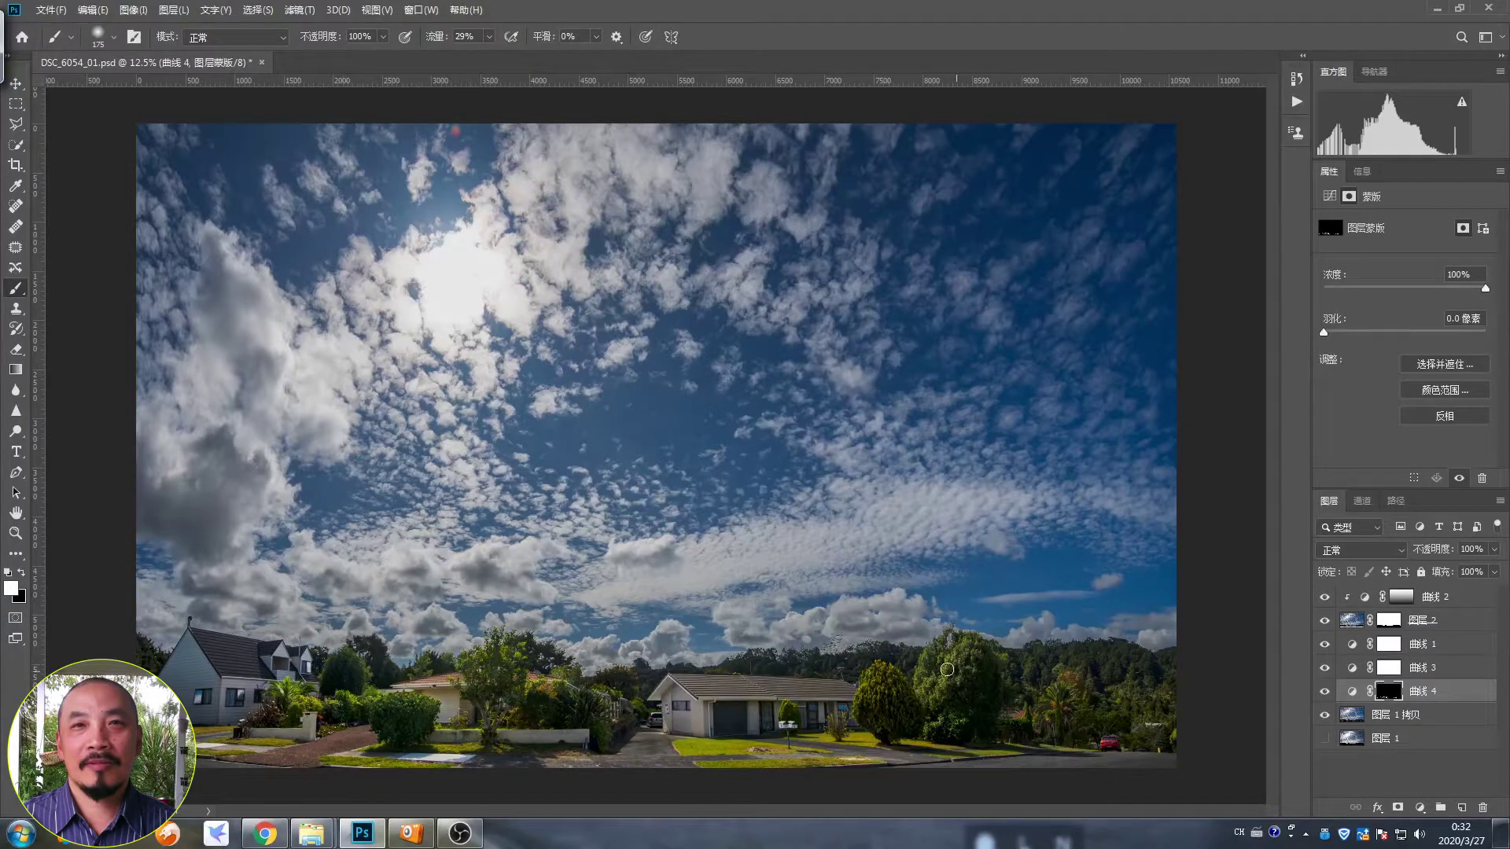
{"action": "left_click_drag", "start_coordinate": [947, 670], "coordinate": [834, 741]}
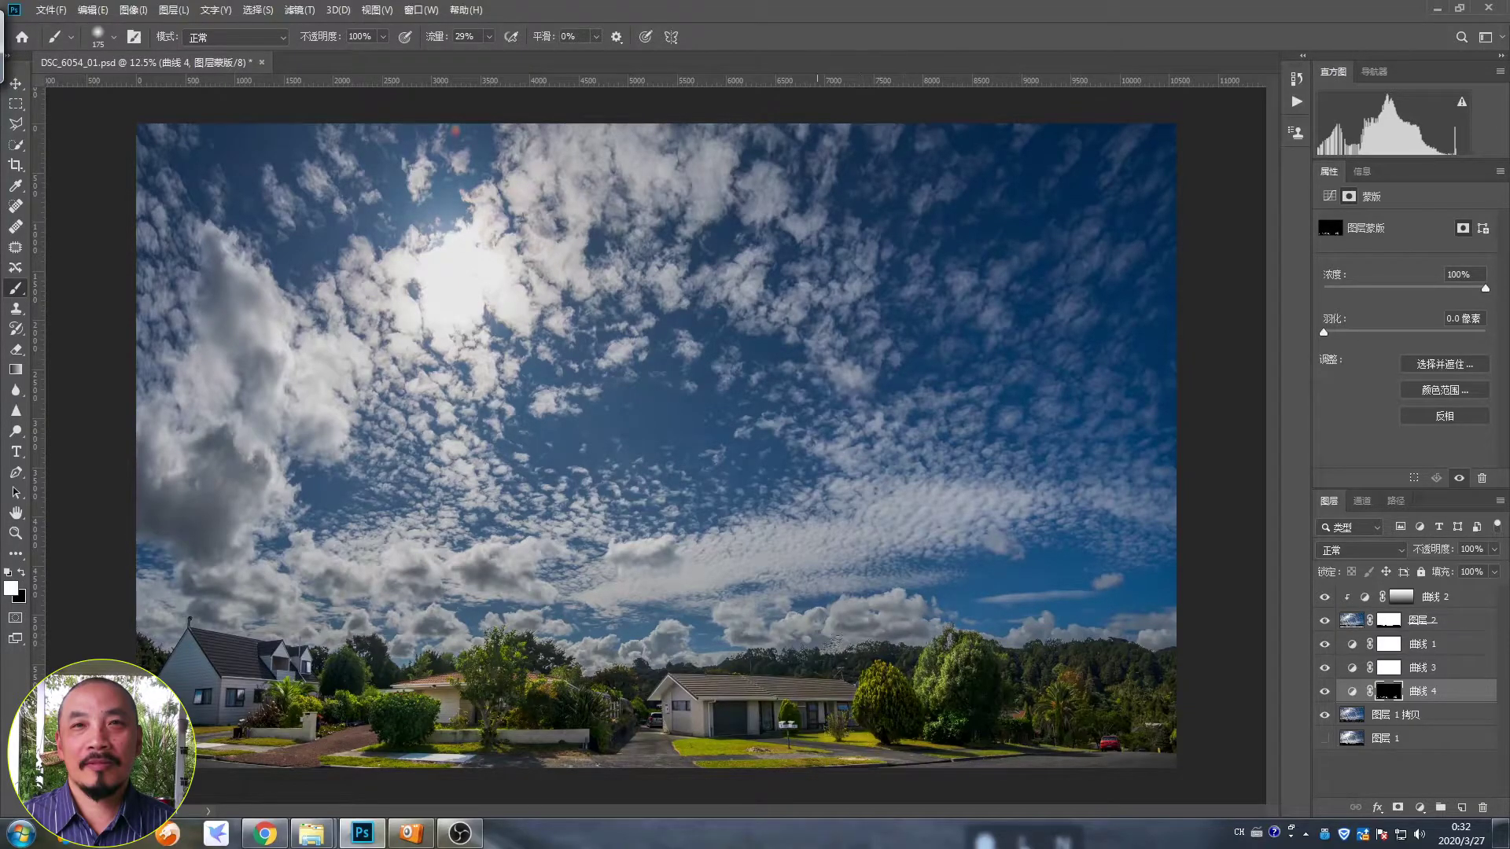
{"action": "mouse_move", "coordinate": [694, 747]}
{"action": "left_mouse_down"}
{"action": "mouse_move", "coordinate": [802, 765]}
{"action": "mouse_move", "coordinate": [1058, 686]}
{"action": "mouse_move", "coordinate": [1173, 702]}
{"action": "left_mouse_up"}
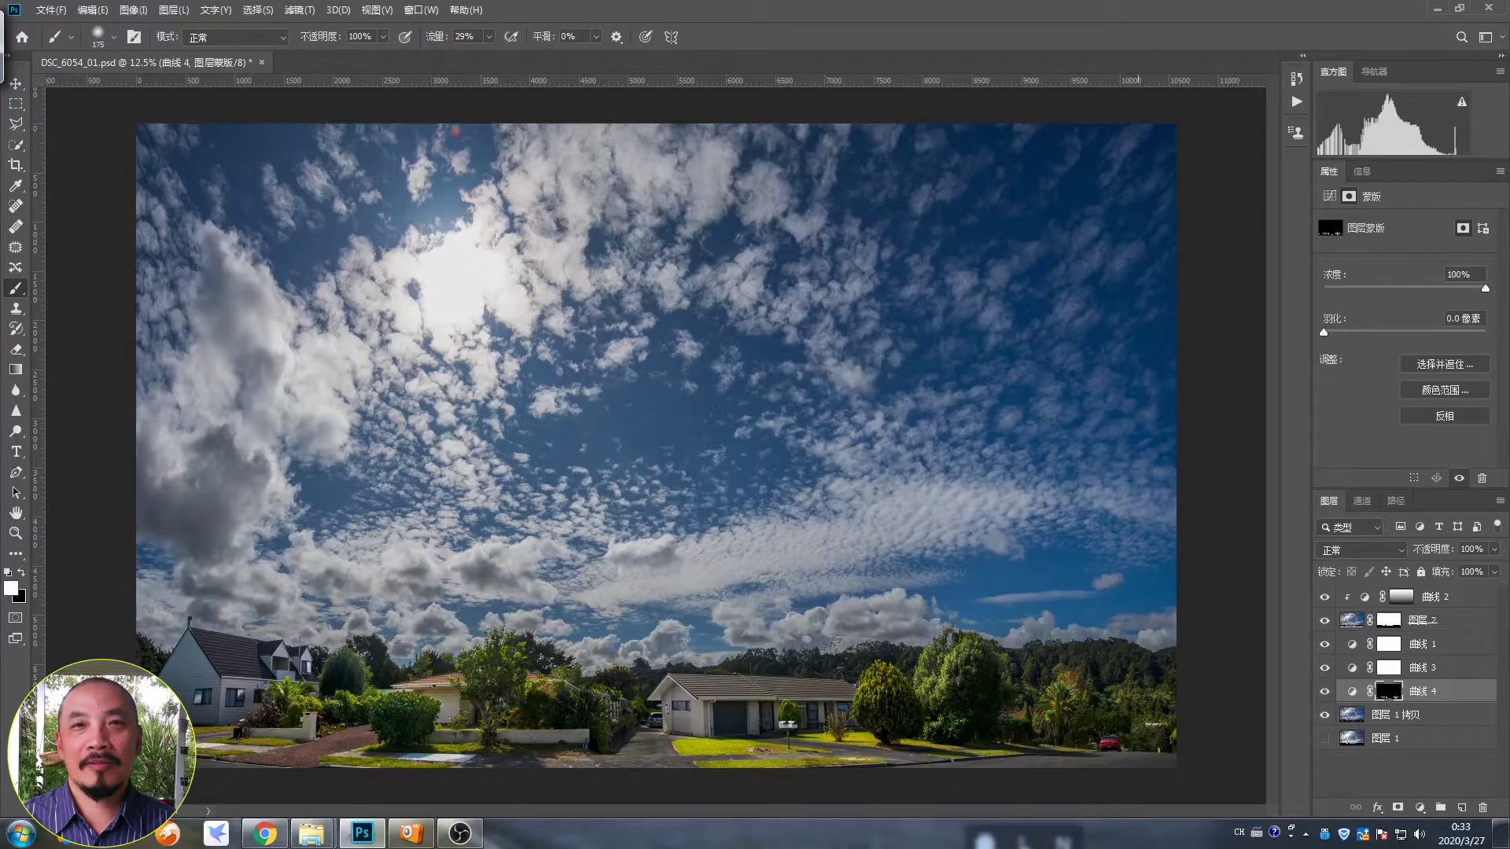
Step: Add Curves 5, then paint the 曲线 4 mask over the left house and foreground ground
{"action": "left_click", "coordinate": [1446, 727]}
{"action": "left_click", "coordinate": [1420, 807]}
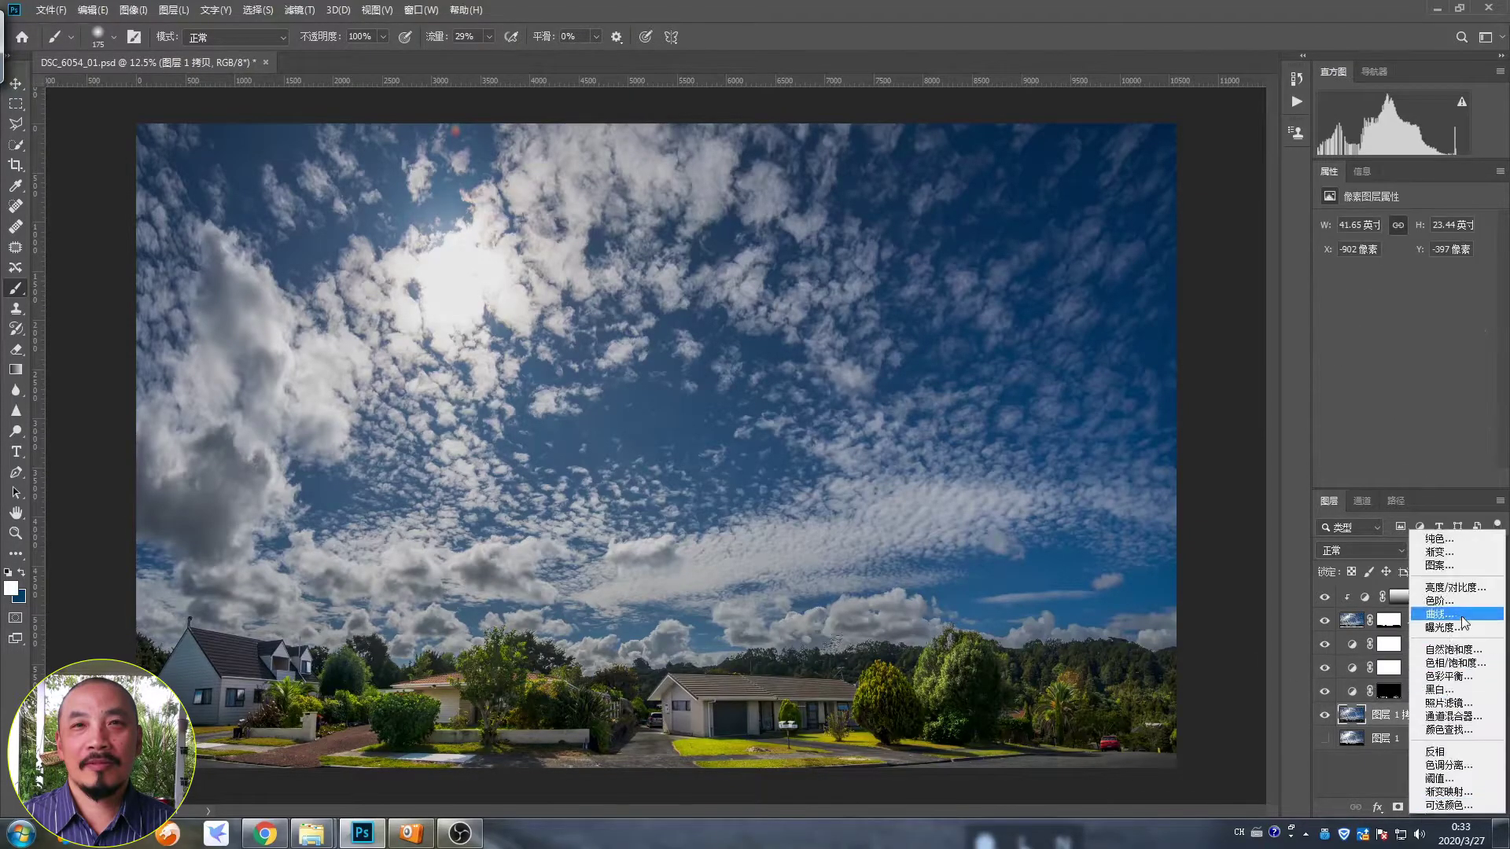
{"action": "left_click", "coordinate": [1384, 551]}
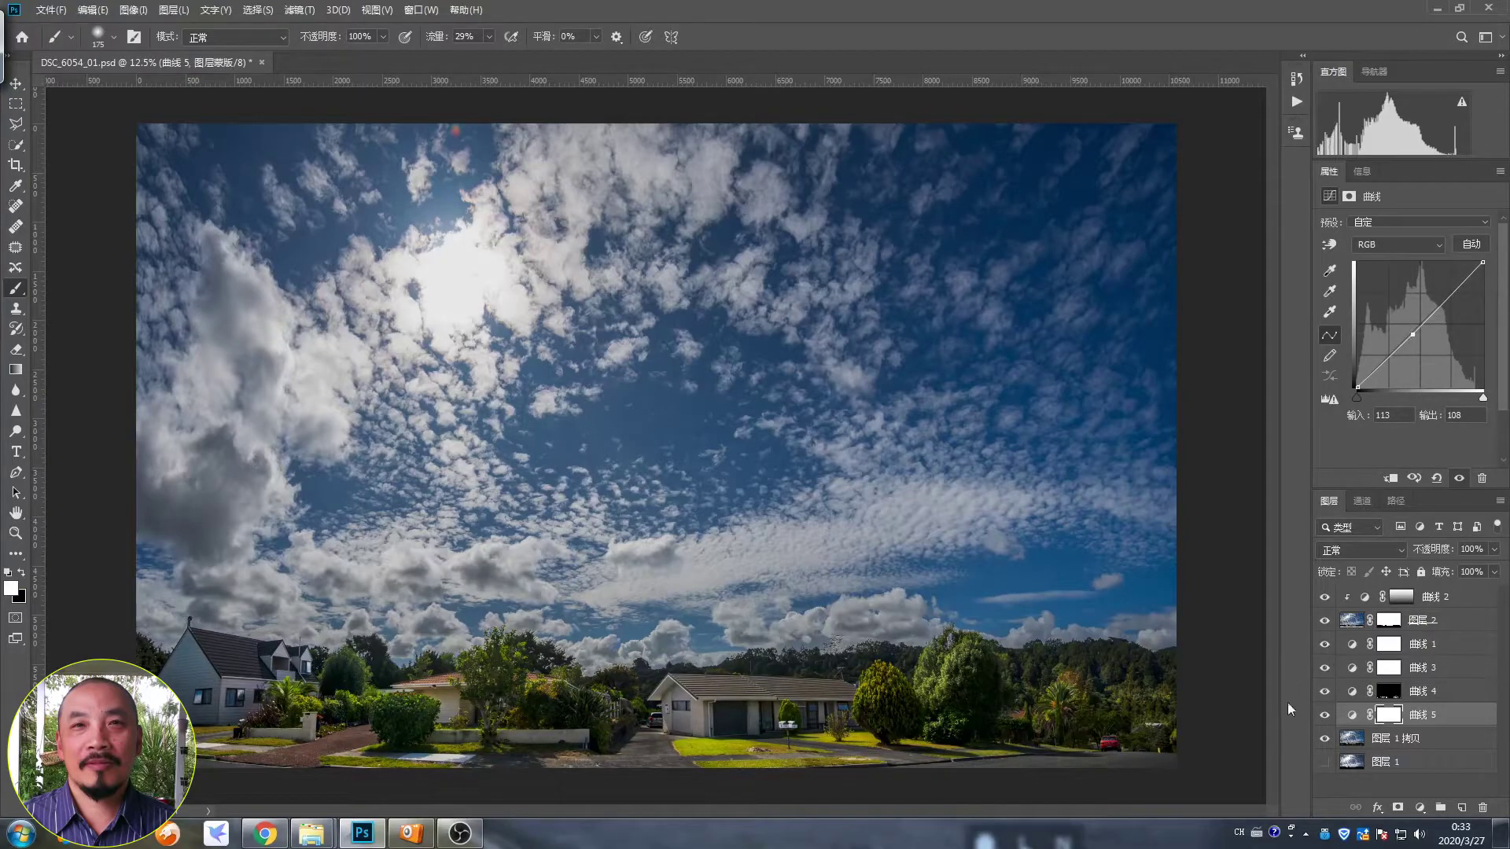
{"action": "left_click", "coordinate": [1389, 715]}
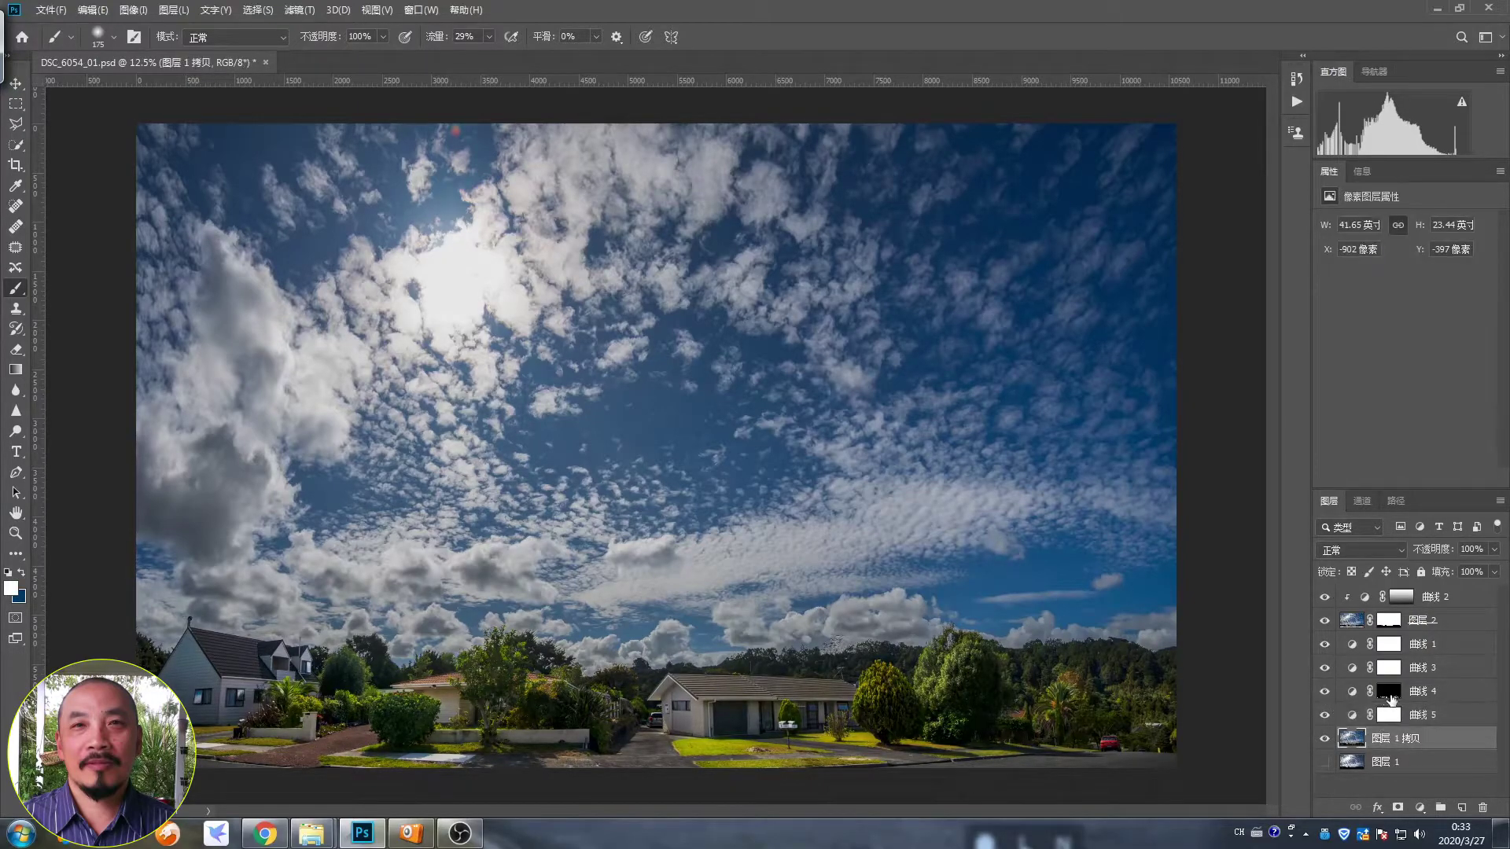
{"action": "left_click", "coordinate": [1389, 691]}
{"action": "left_click_drag", "start_coordinate": [189, 692], "coordinate": [283, 662]}
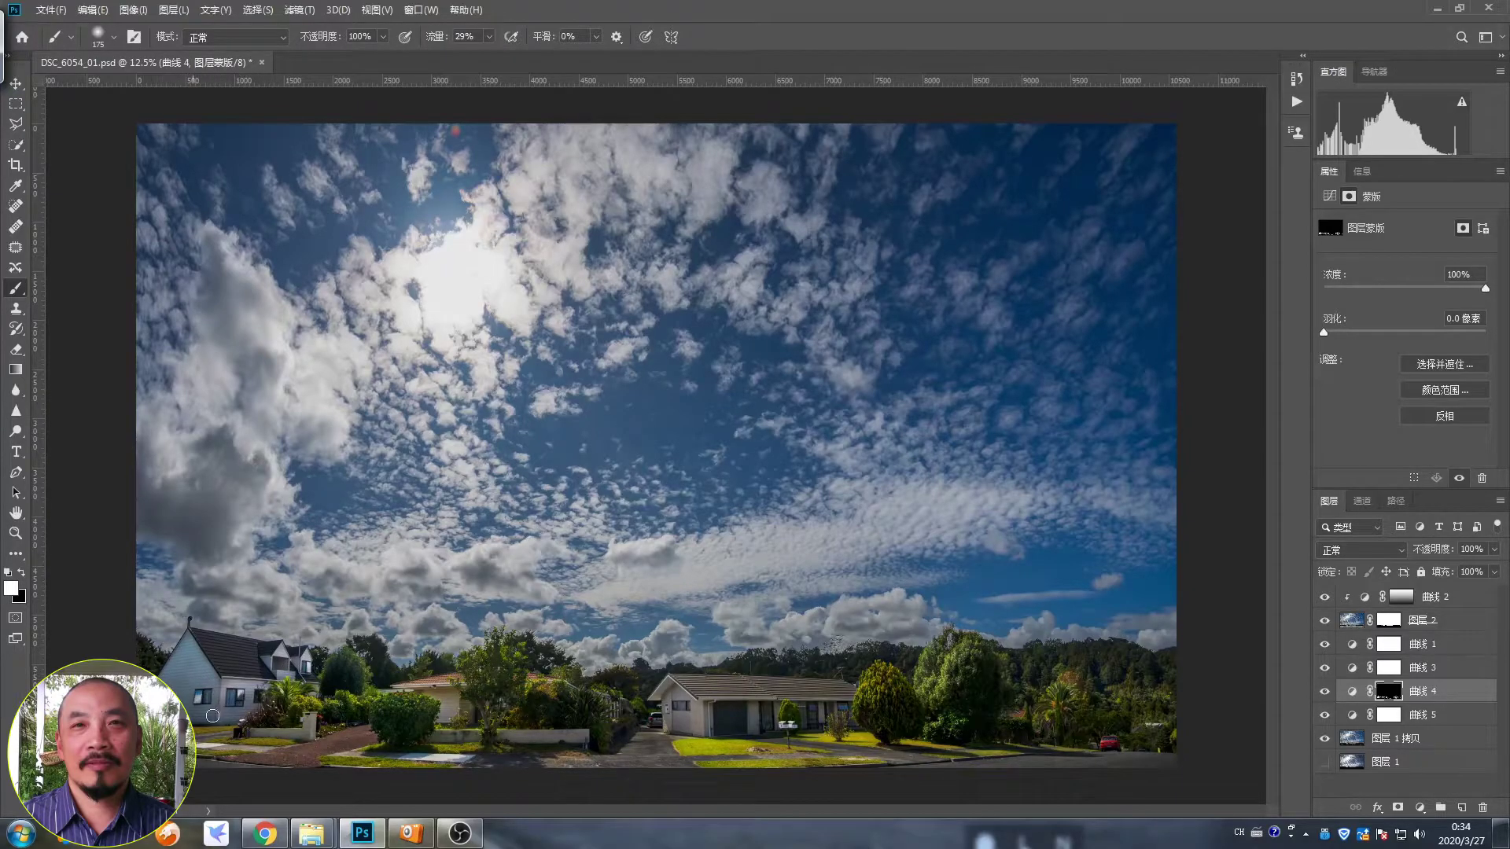
{"action": "left_click_drag", "start_coordinate": [212, 715], "coordinate": [582, 739]}
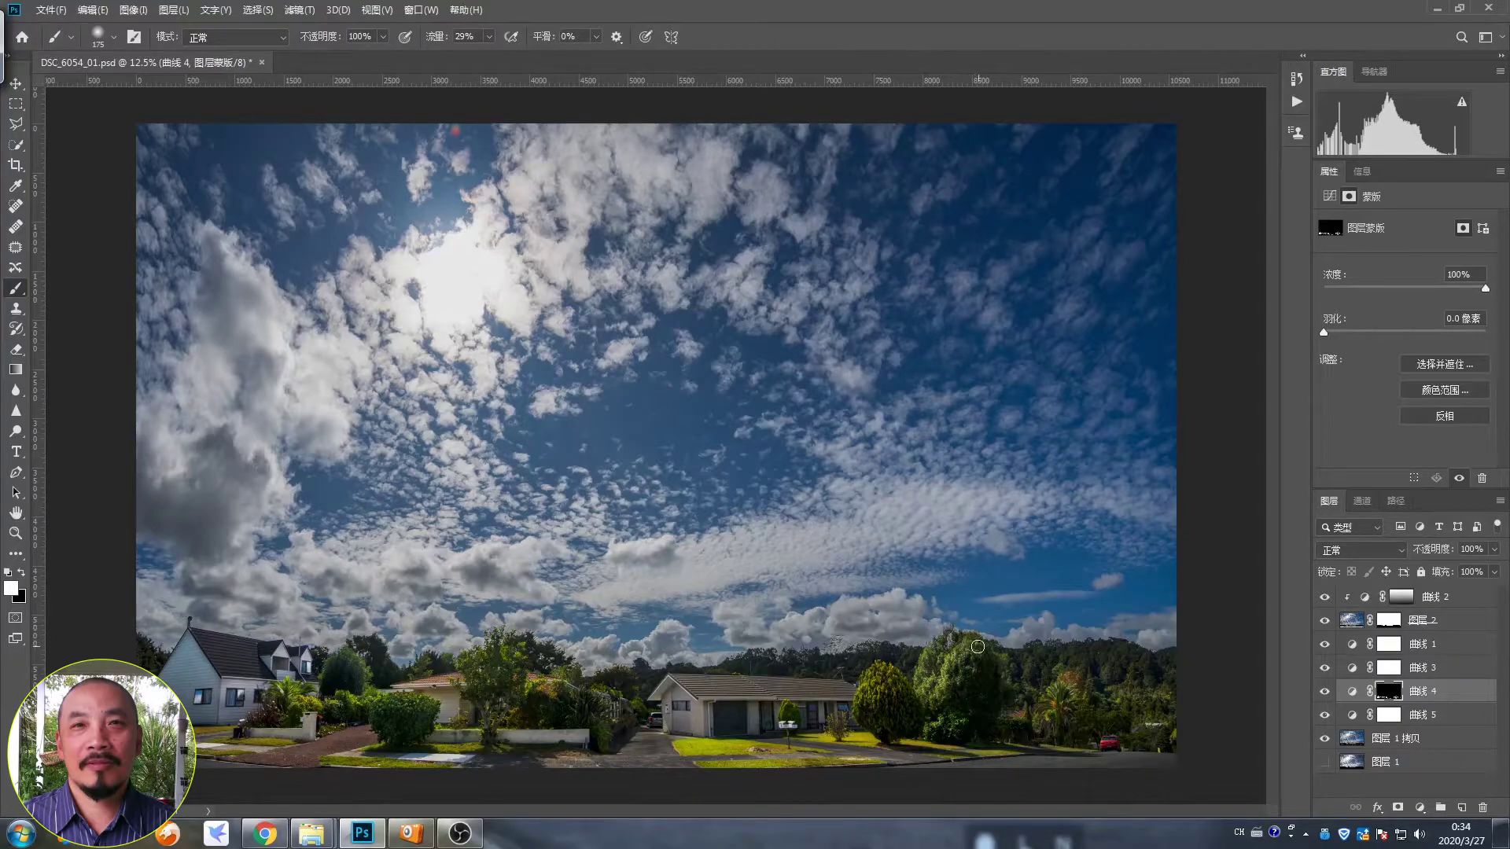
Step: Add a Color Balance clipped to the sky layer, shifting its highlights slightly toward yellow
{"action": "left_click", "coordinate": [1466, 630]}
{"action": "left_click", "coordinate": [1420, 808]}
{"action": "left_click", "coordinate": [1447, 641]}
{"action": "left_click", "coordinate": [1416, 224]}
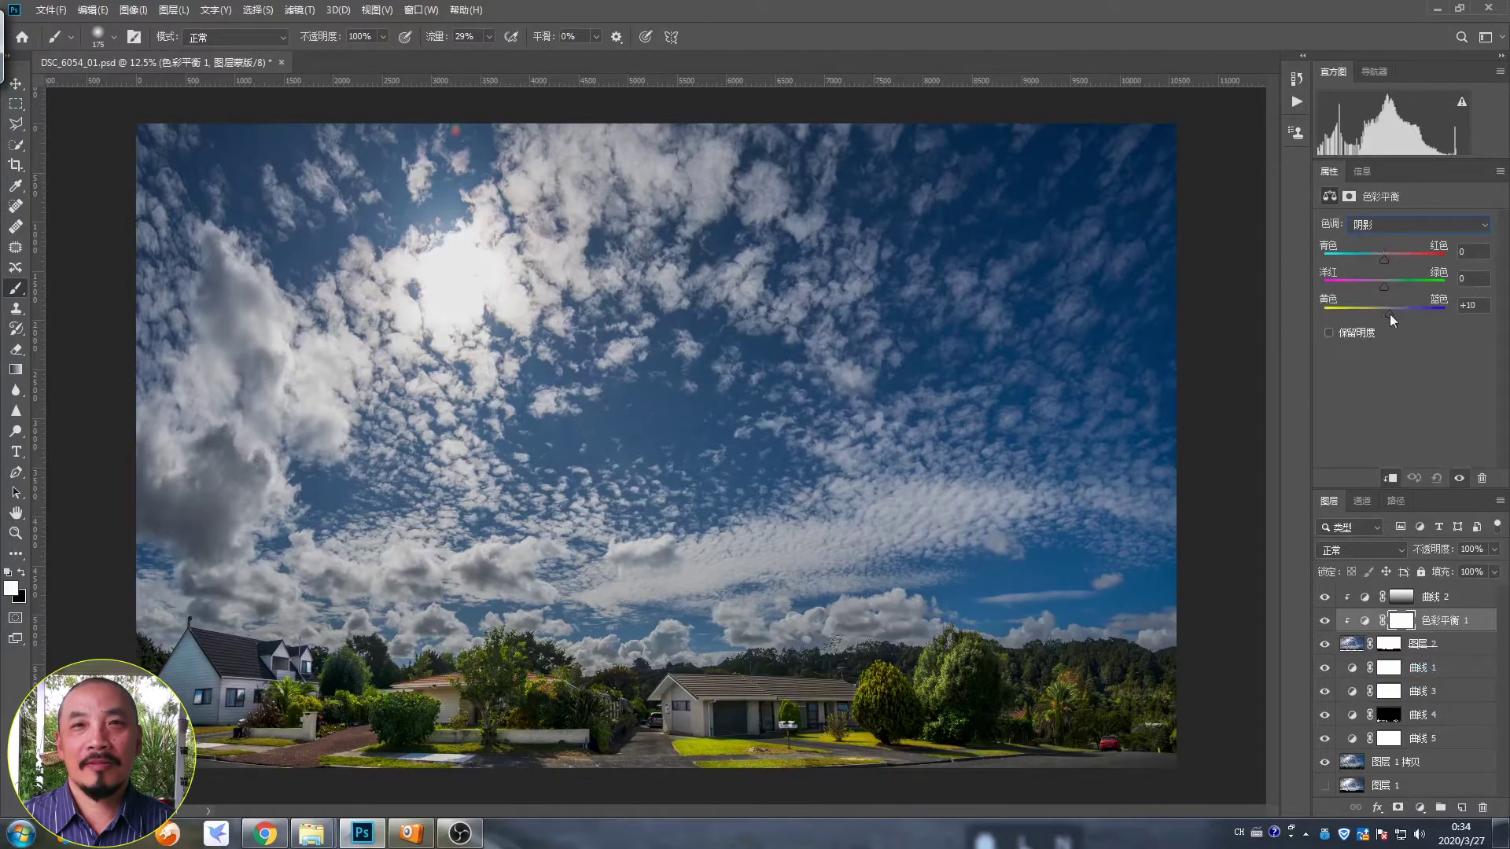
{"action": "left_click", "coordinate": [1408, 226]}
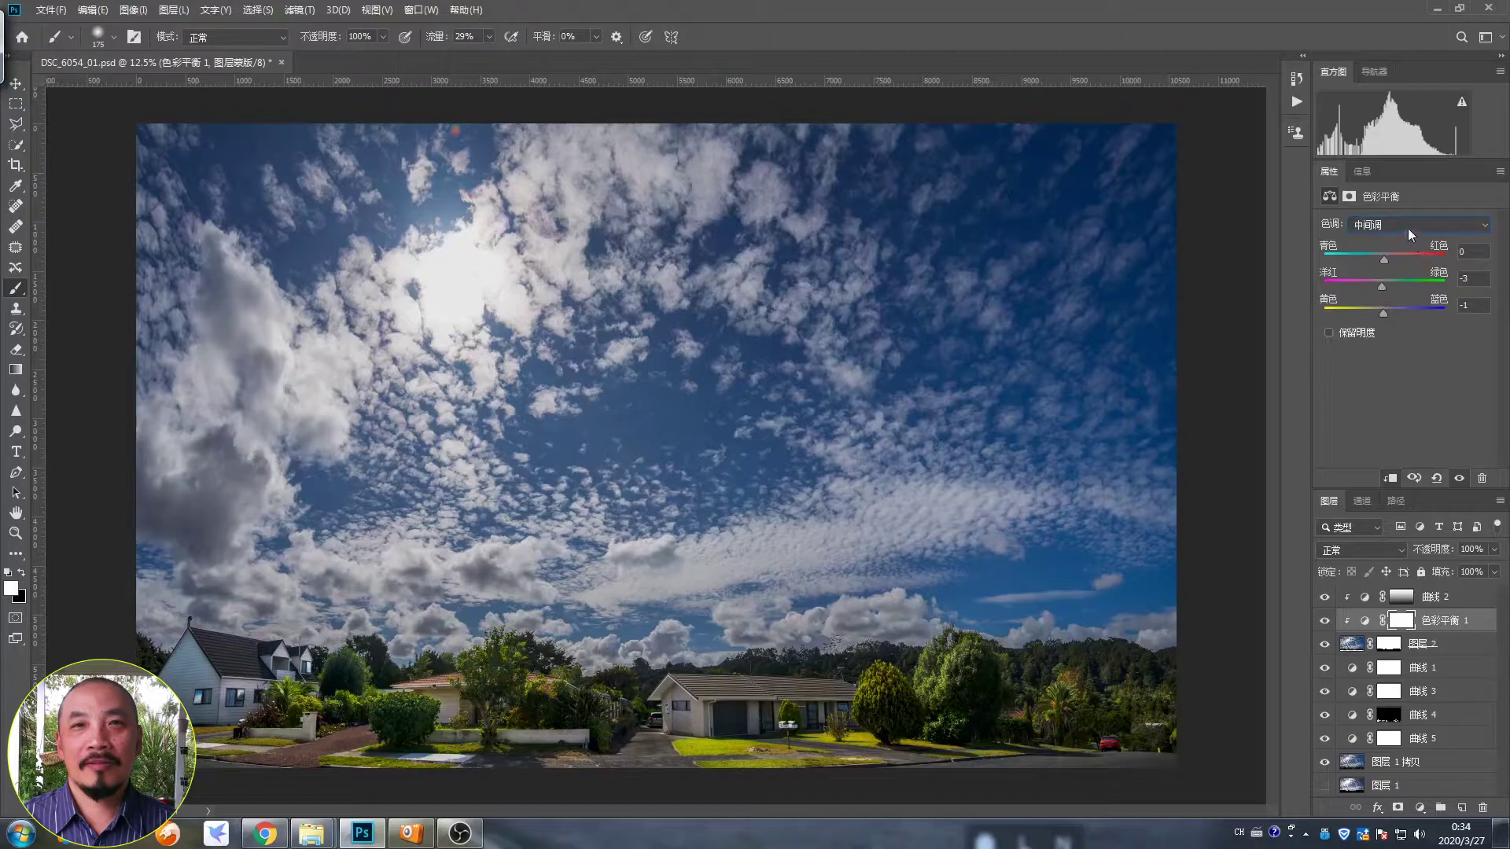
{"action": "left_click", "coordinate": [1392, 270]}
{"action": "left_click", "coordinate": [1381, 313]}
Step: Add a second Color Balance with an inverted mask, and brighten the road and lawn through the Curves 4 mask
{"action": "left_click", "coordinate": [1408, 763]}
{"action": "left_click", "coordinate": [1420, 808]}
{"action": "left_click", "coordinate": [1447, 641]}
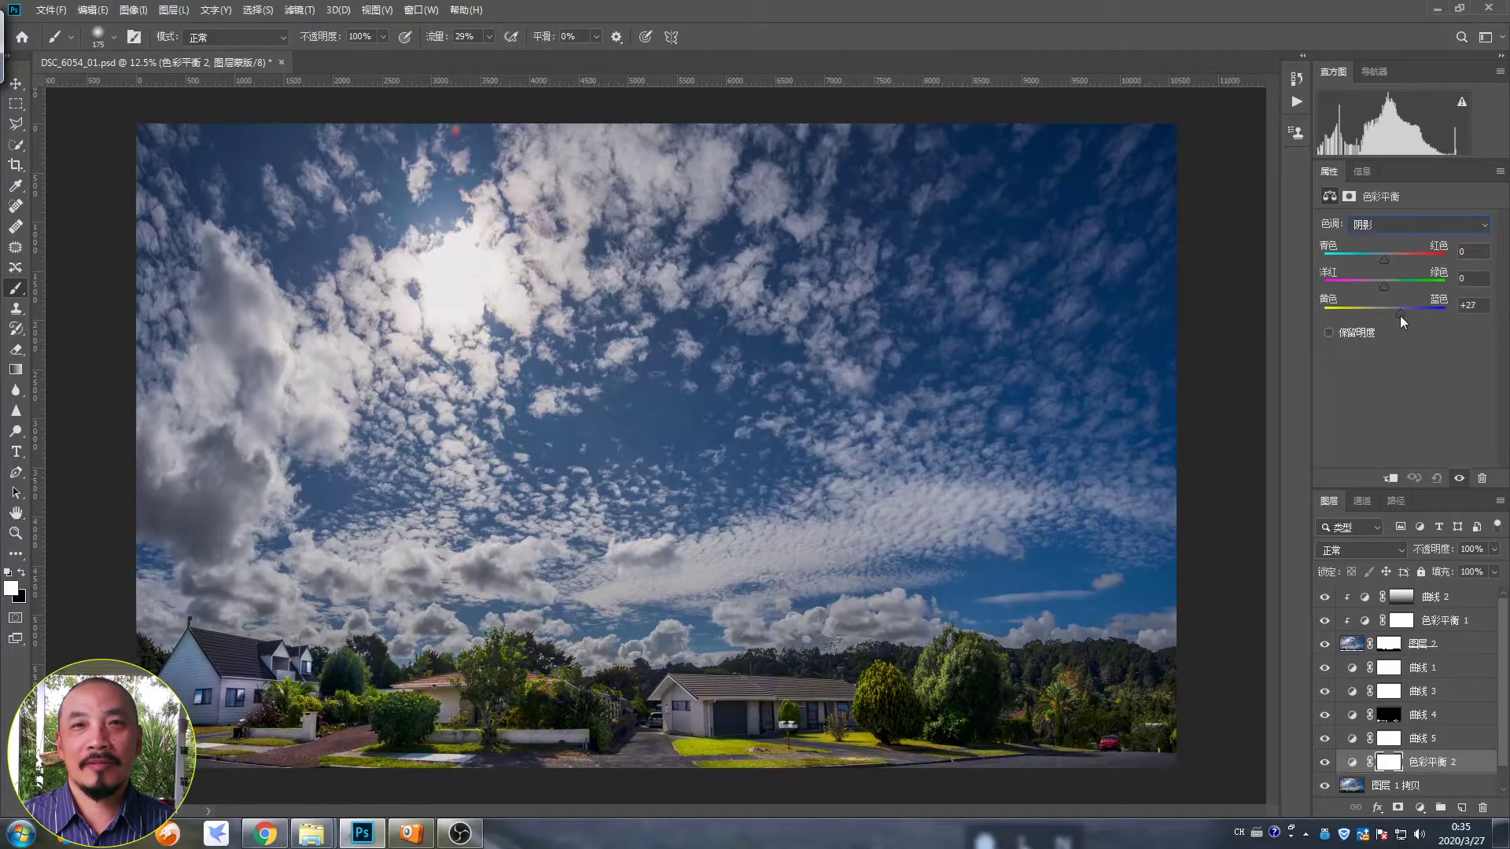
{"action": "left_click", "coordinate": [1348, 196]}
{"action": "key", "text": "ctrl+i"}
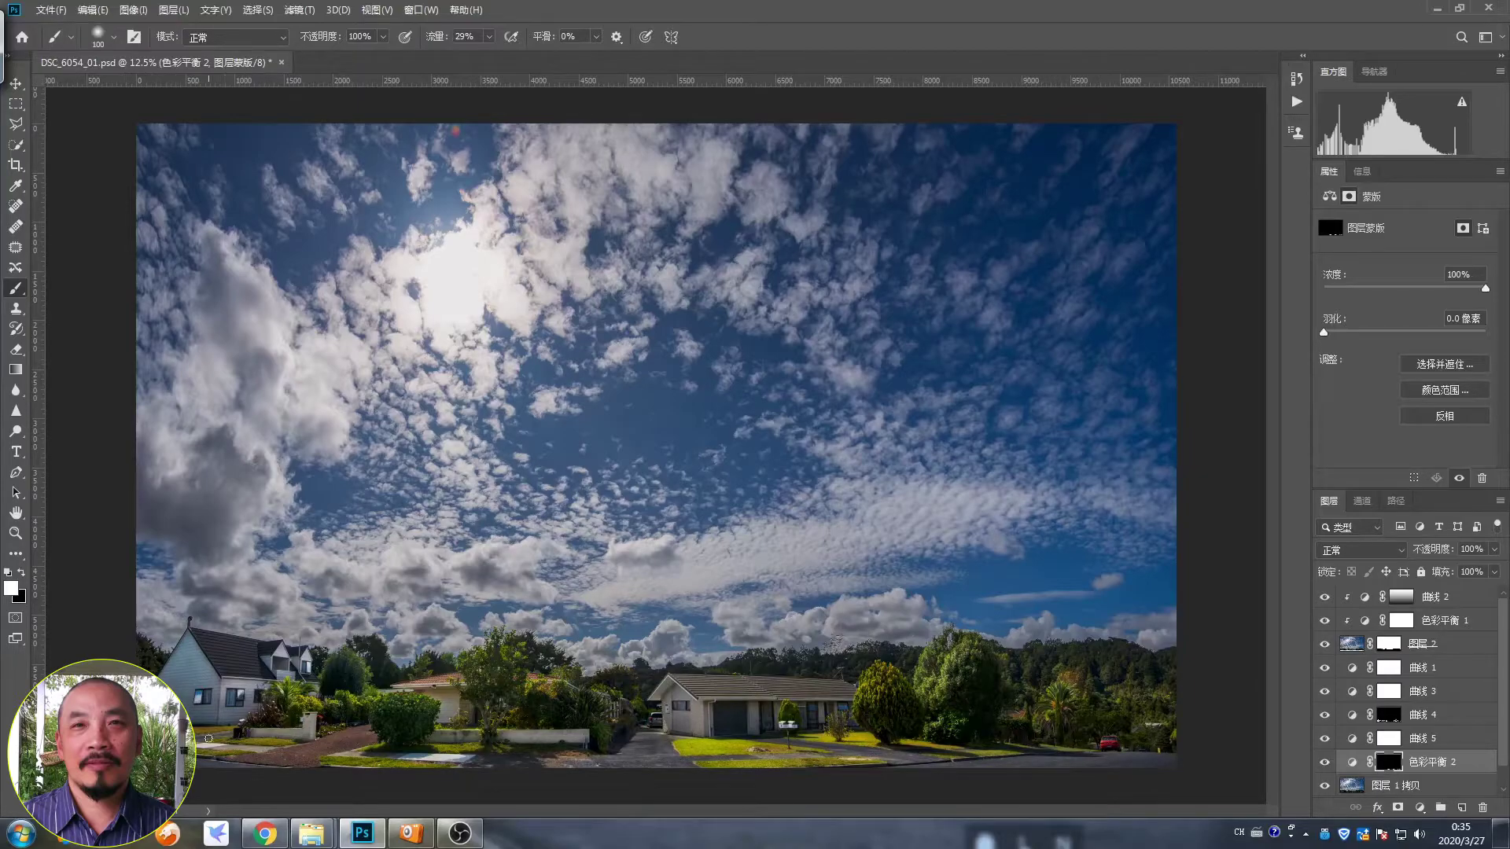
{"action": "left_click", "coordinate": [1381, 722]}
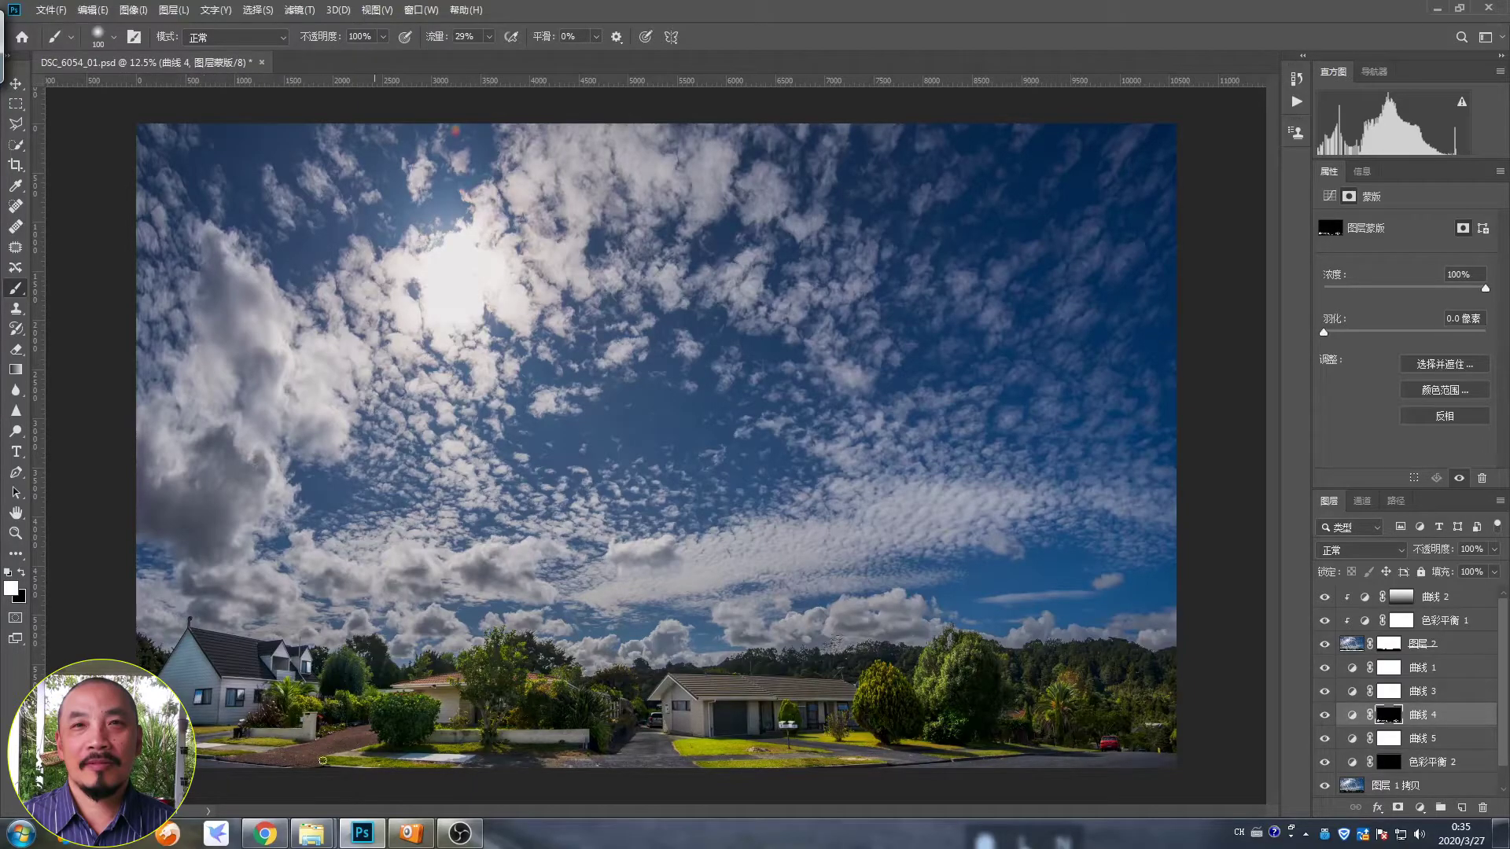
{"action": "left_click_drag", "start_coordinate": [322, 761], "coordinate": [256, 761]}
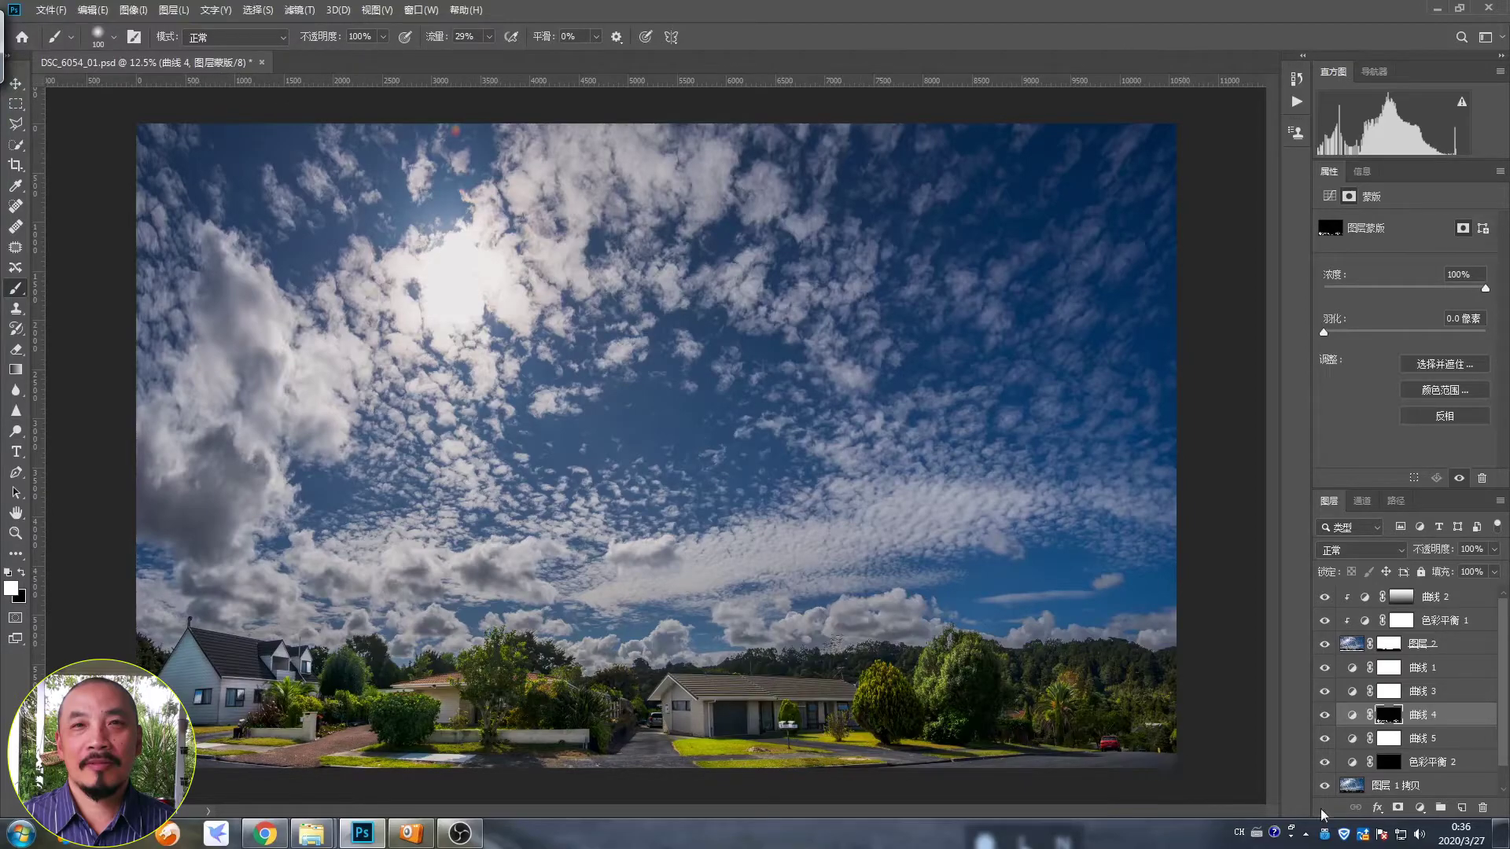
Step: Add a third Color Balance with an inverted mask and a fourth set to the Shadows range
{"action": "left_click", "coordinate": [1419, 808]}
{"action": "left_click", "coordinate": [1447, 692]}
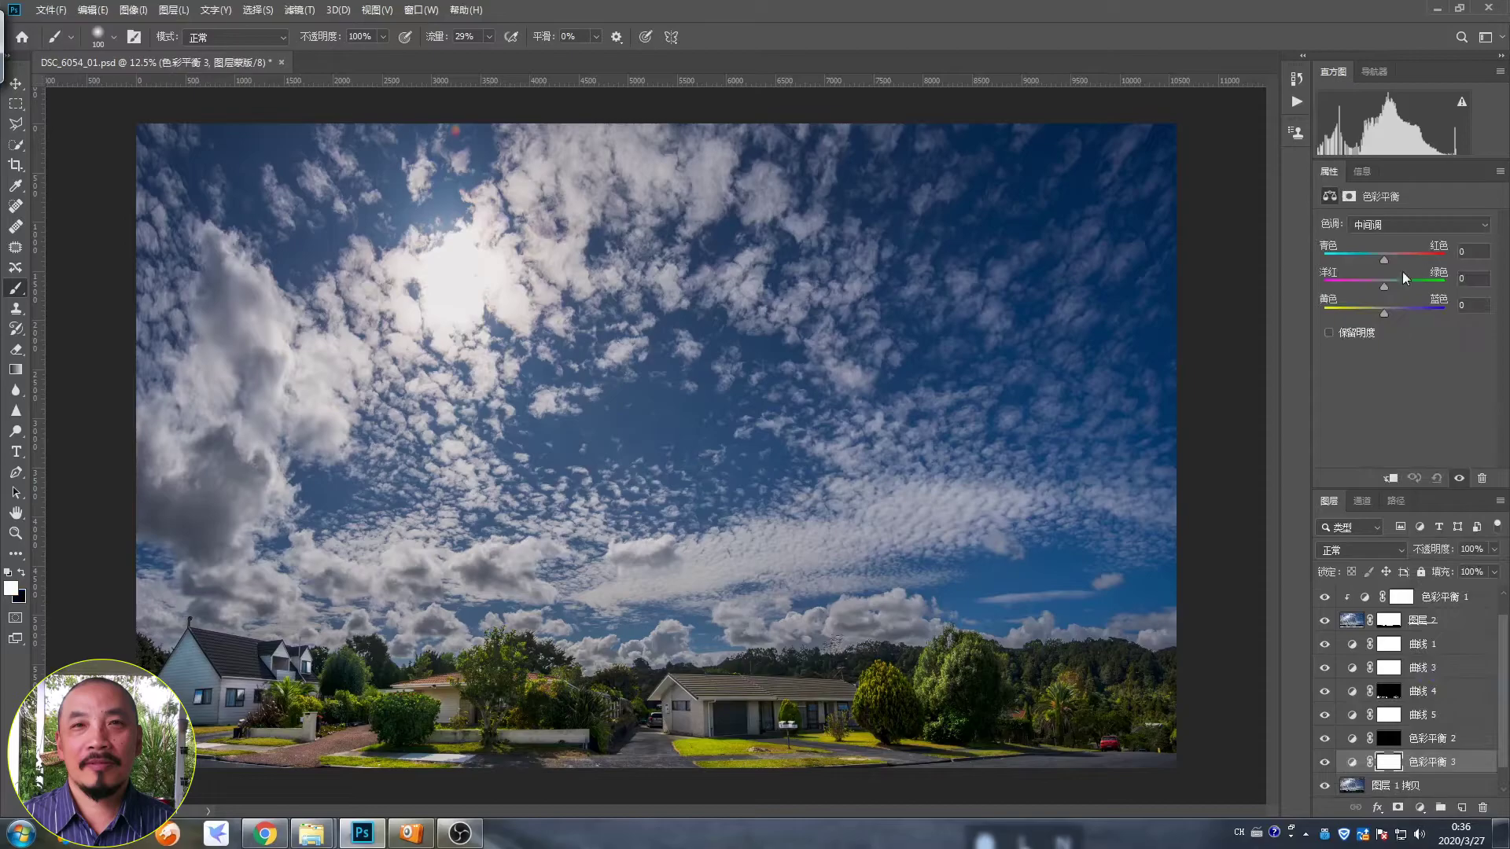
{"action": "key", "text": "ctrl+i"}
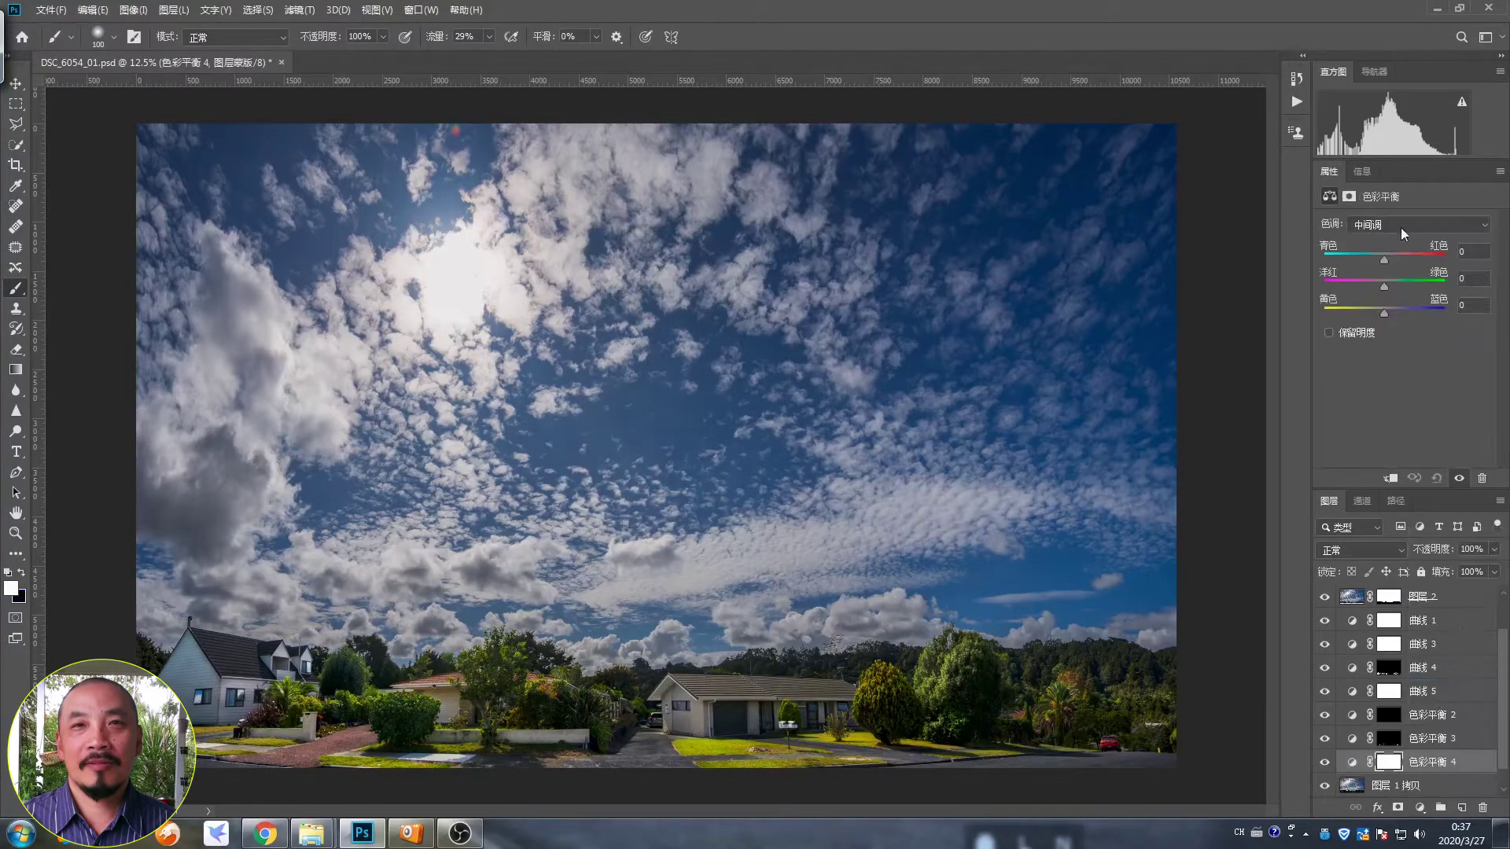
{"action": "left_click", "coordinate": [1386, 288]}
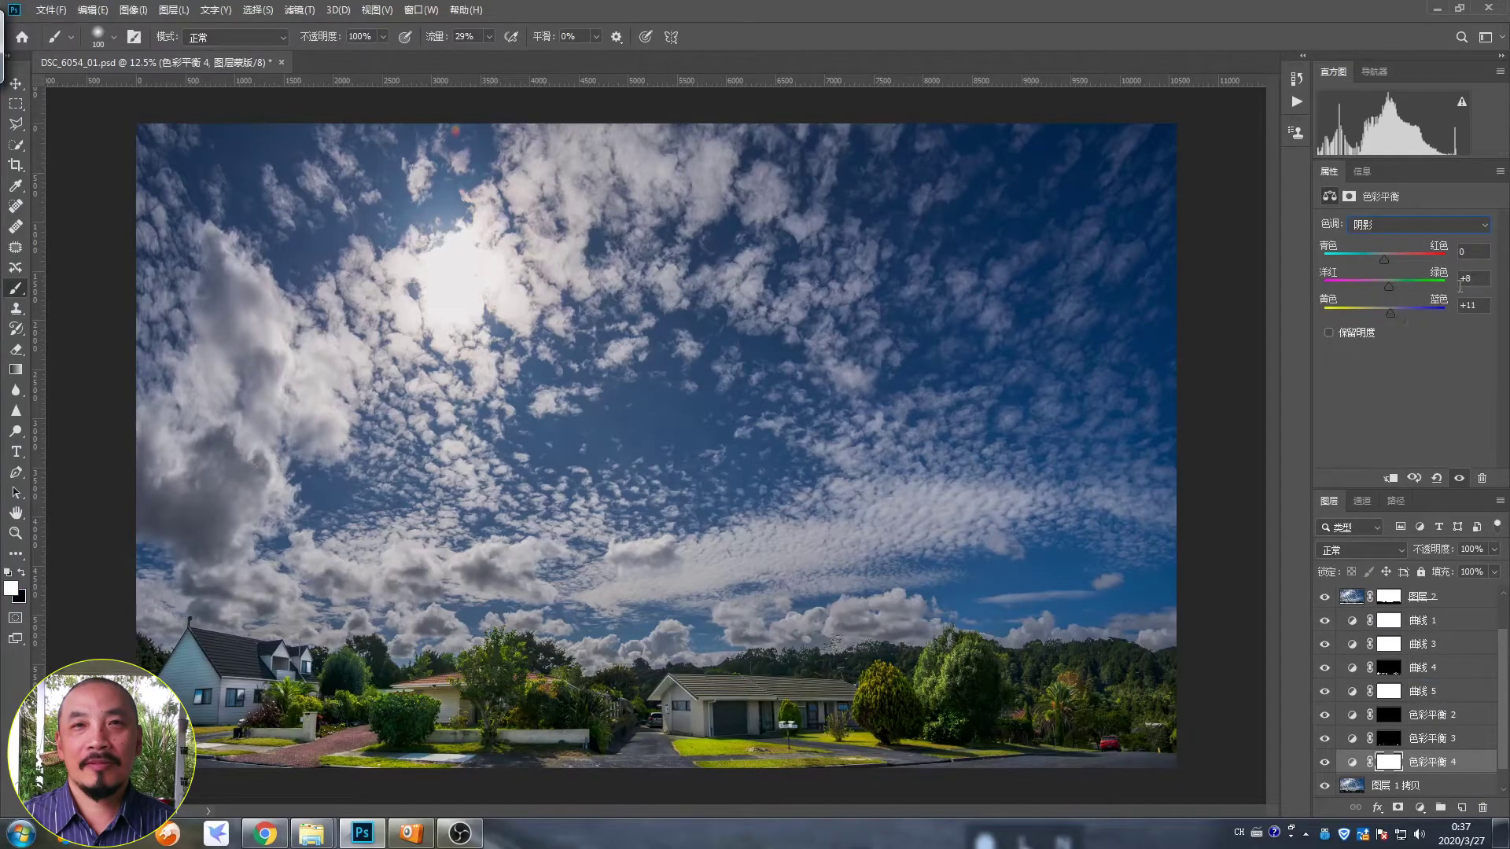
{"action": "left_click", "coordinate": [1389, 761]}
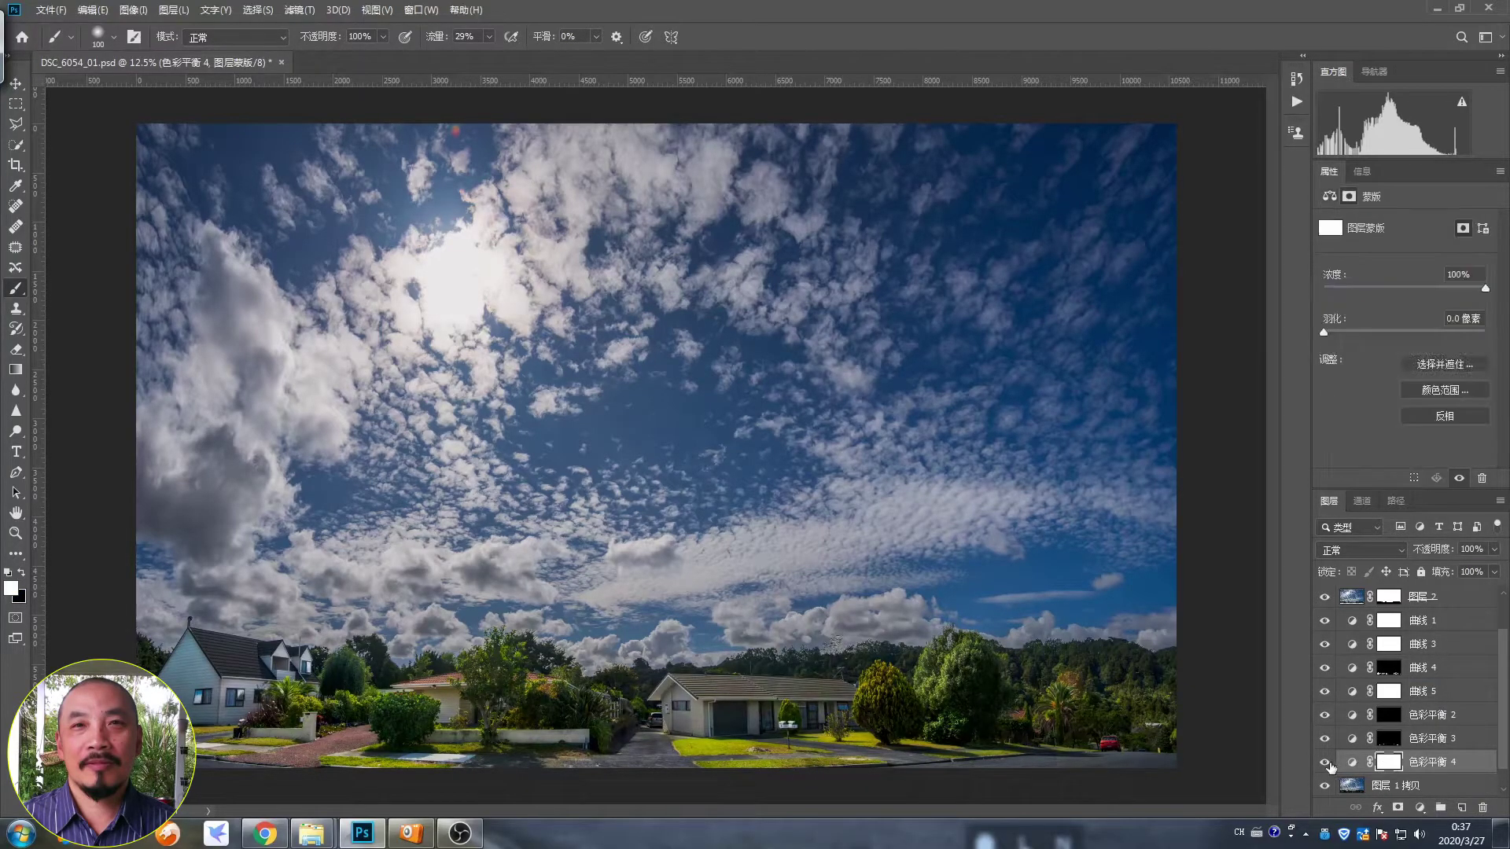
{"action": "left_click", "coordinate": [1352, 761]}
{"action": "left_click", "coordinate": [1415, 224]}
{"action": "left_click", "coordinate": [1384, 240]}
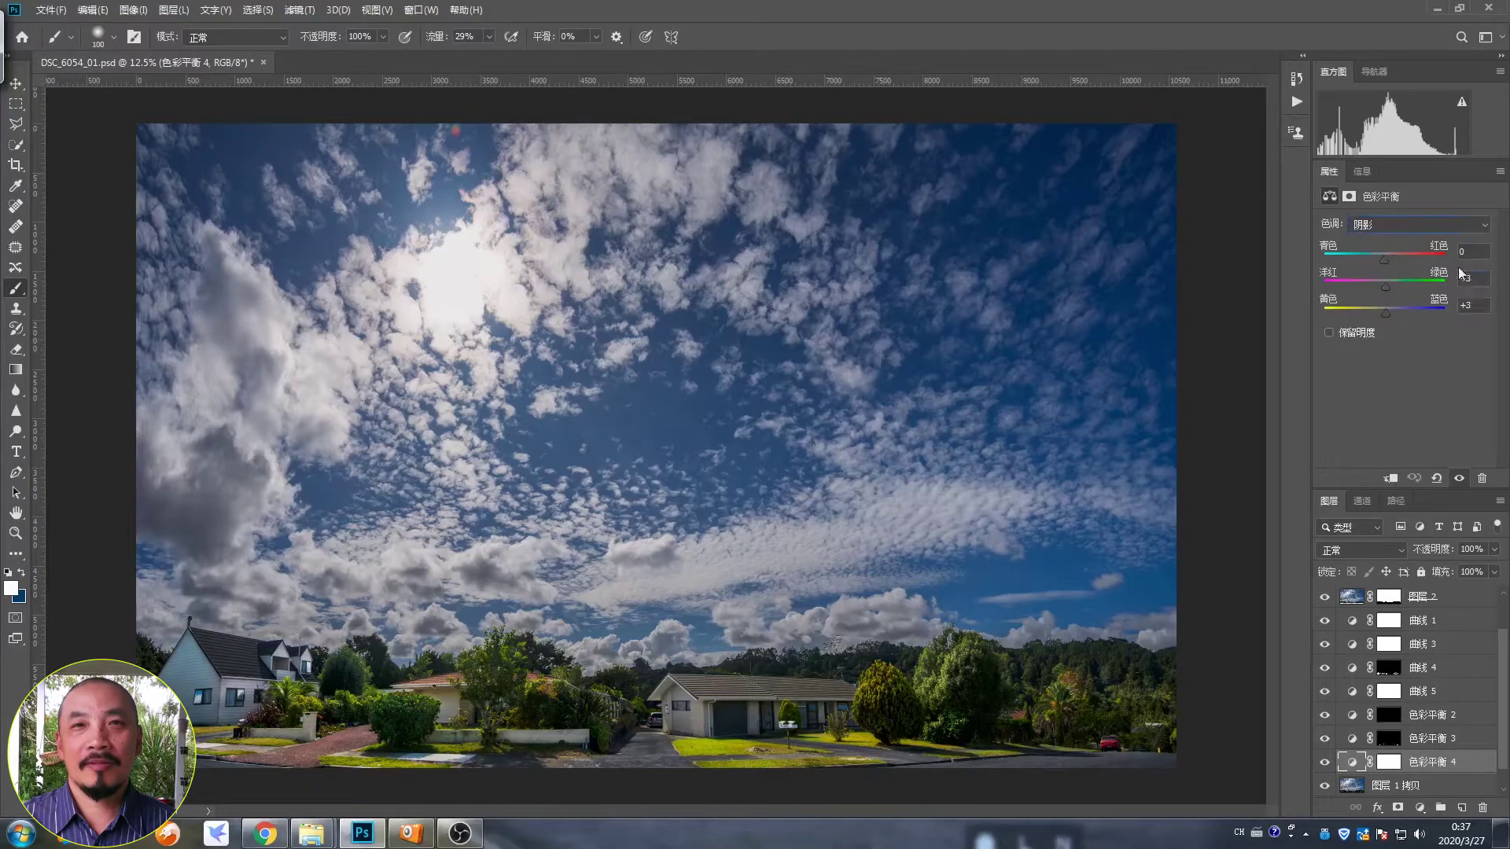
Step: Target the Color Balance 4 mask, raise brush flow to 82%, then select Color Balance 3
{"action": "left_click", "coordinate": [1389, 764]}
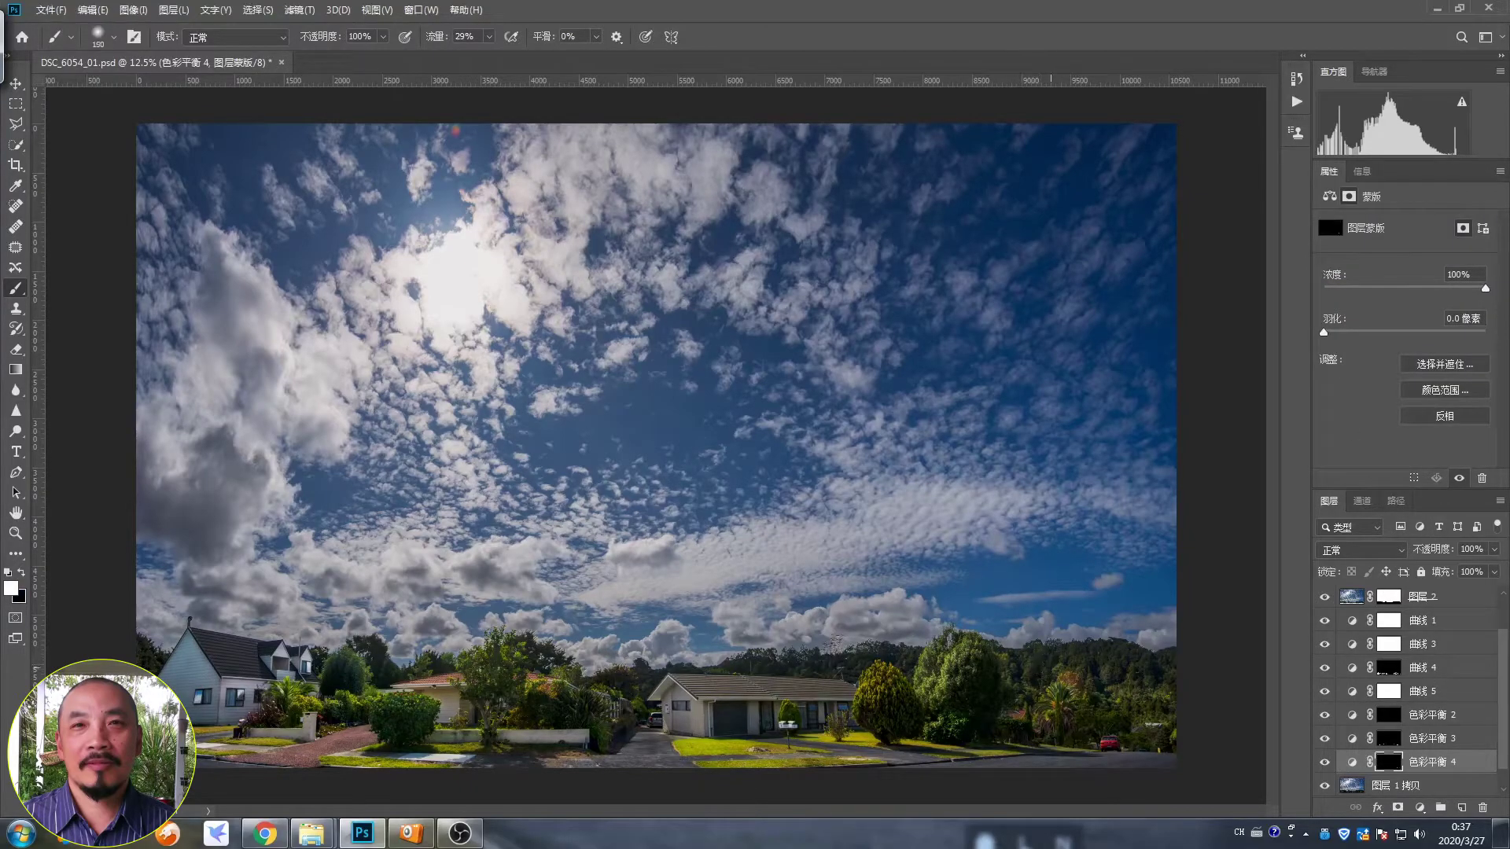
{"action": "left_click_drag", "start_coordinate": [489, 39], "coordinate": [534, 59]}
{"action": "scroll", "coordinate": [818, 708], "scroll_direction": "up", "scroll_amount": 3}
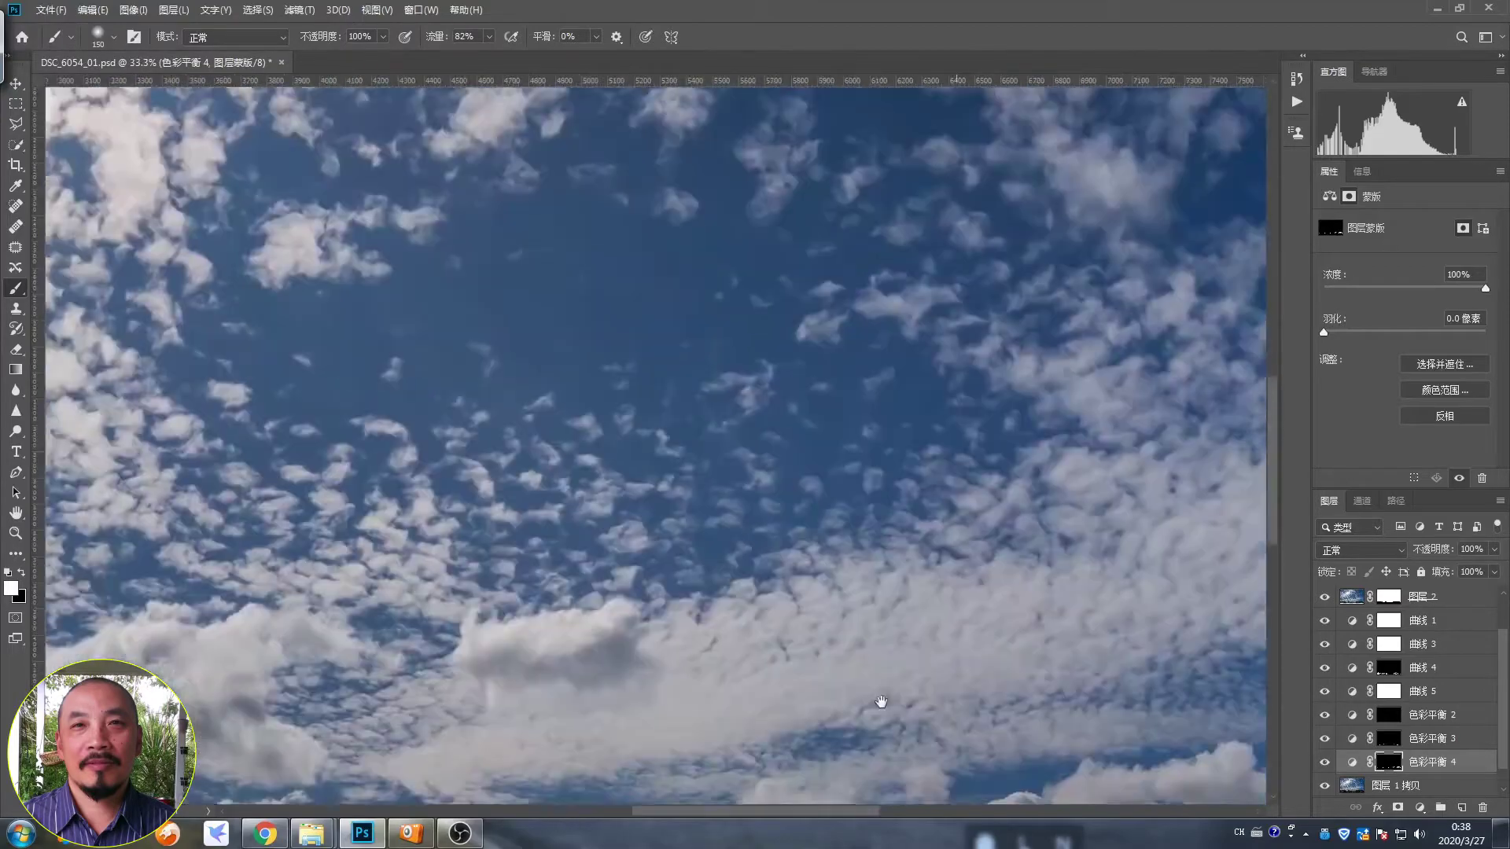
{"action": "scroll", "coordinate": [865, 683], "scroll_direction": "down", "scroll_amount": 3}
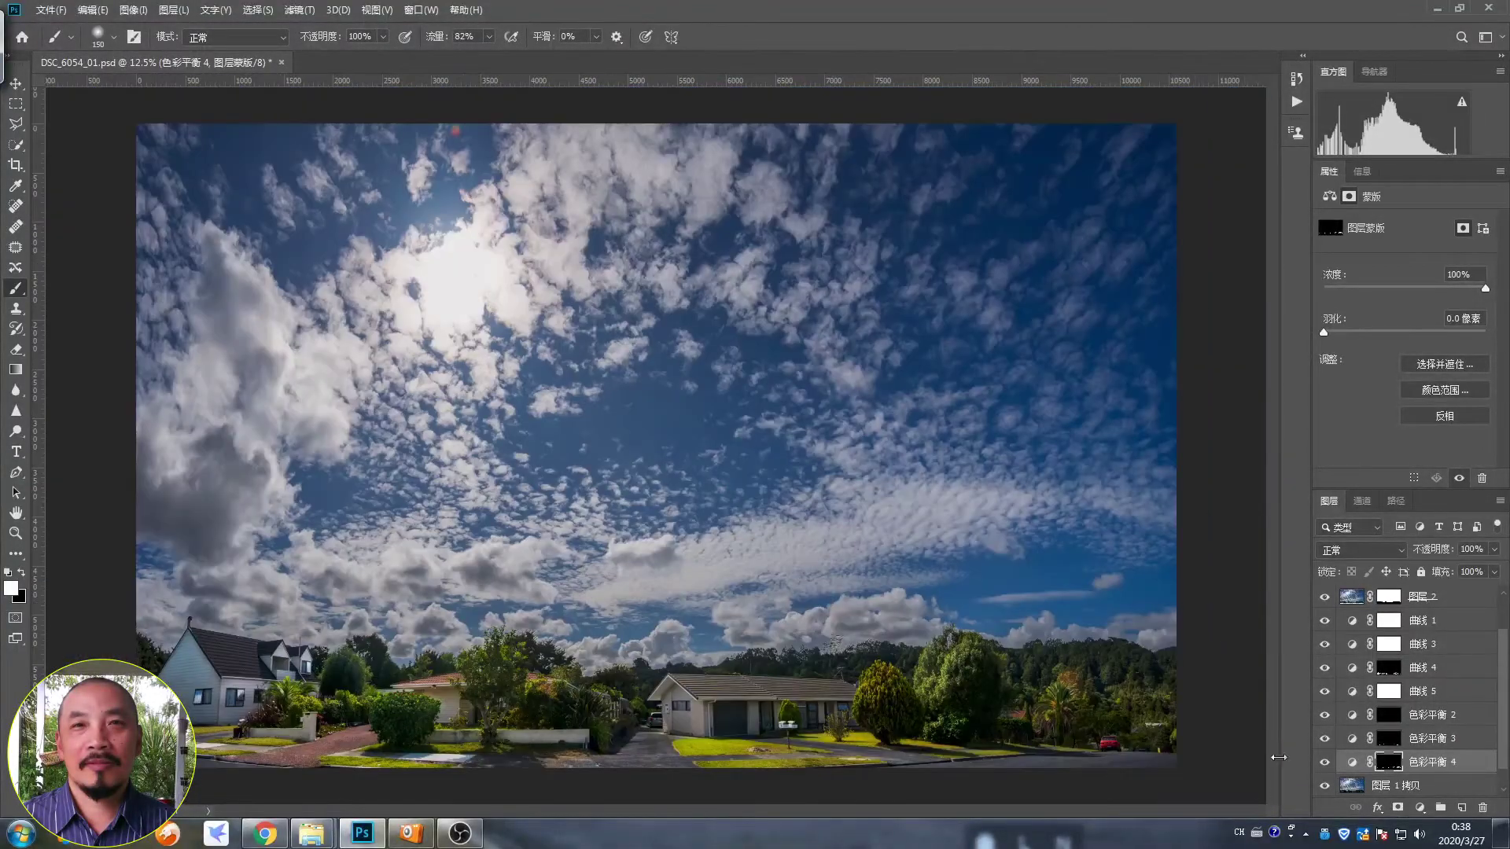
{"action": "left_click", "coordinate": [1336, 740]}
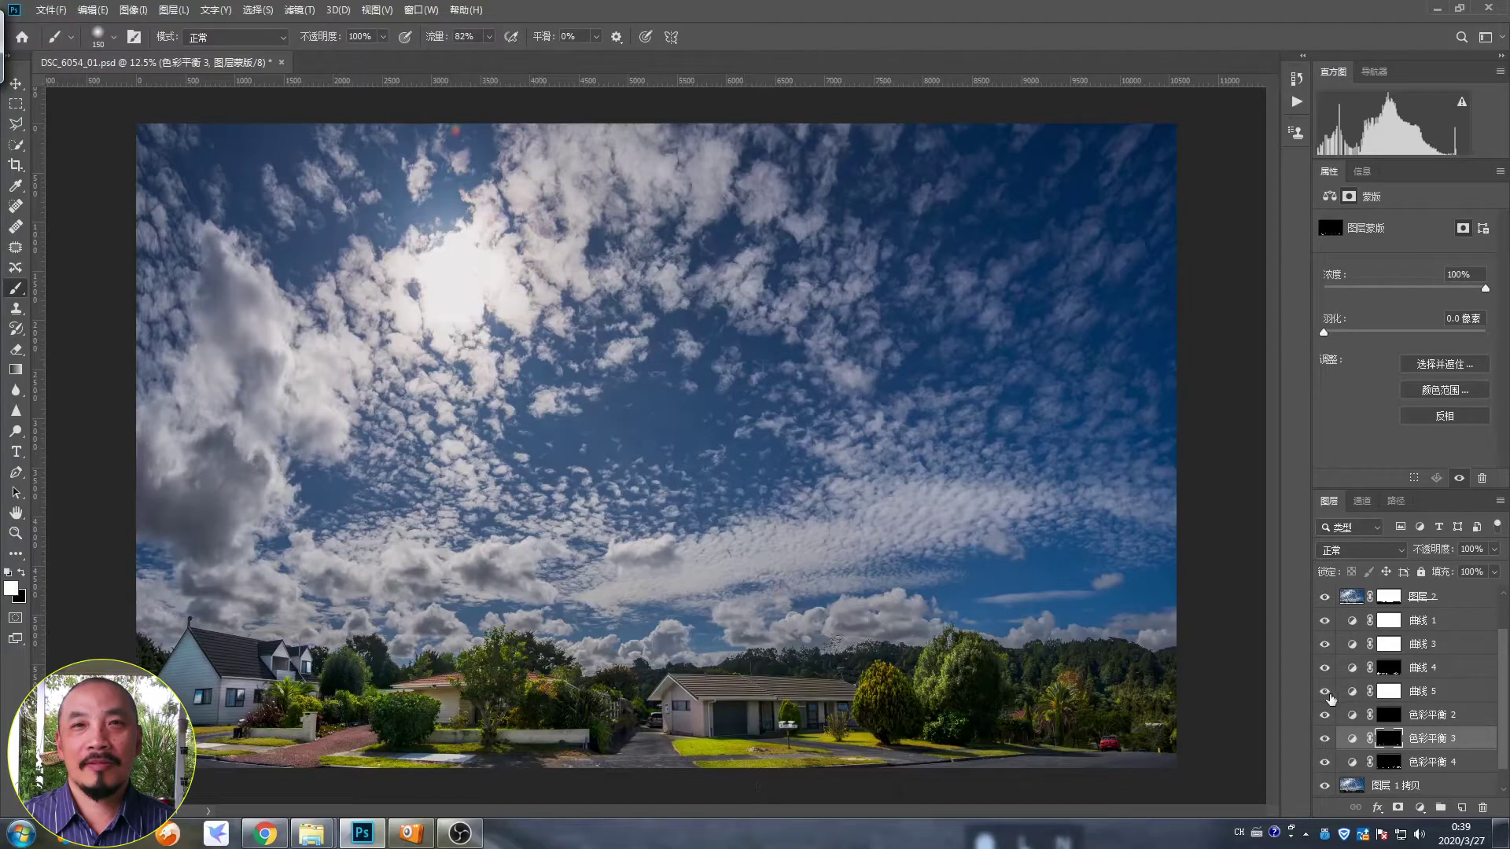
Step: Add a Curves adjustment above the sky layer, pulling the curve down to darken the sky
{"action": "scroll", "coordinate": [1400, 692], "scroll_direction": "up", "scroll_amount": 2}
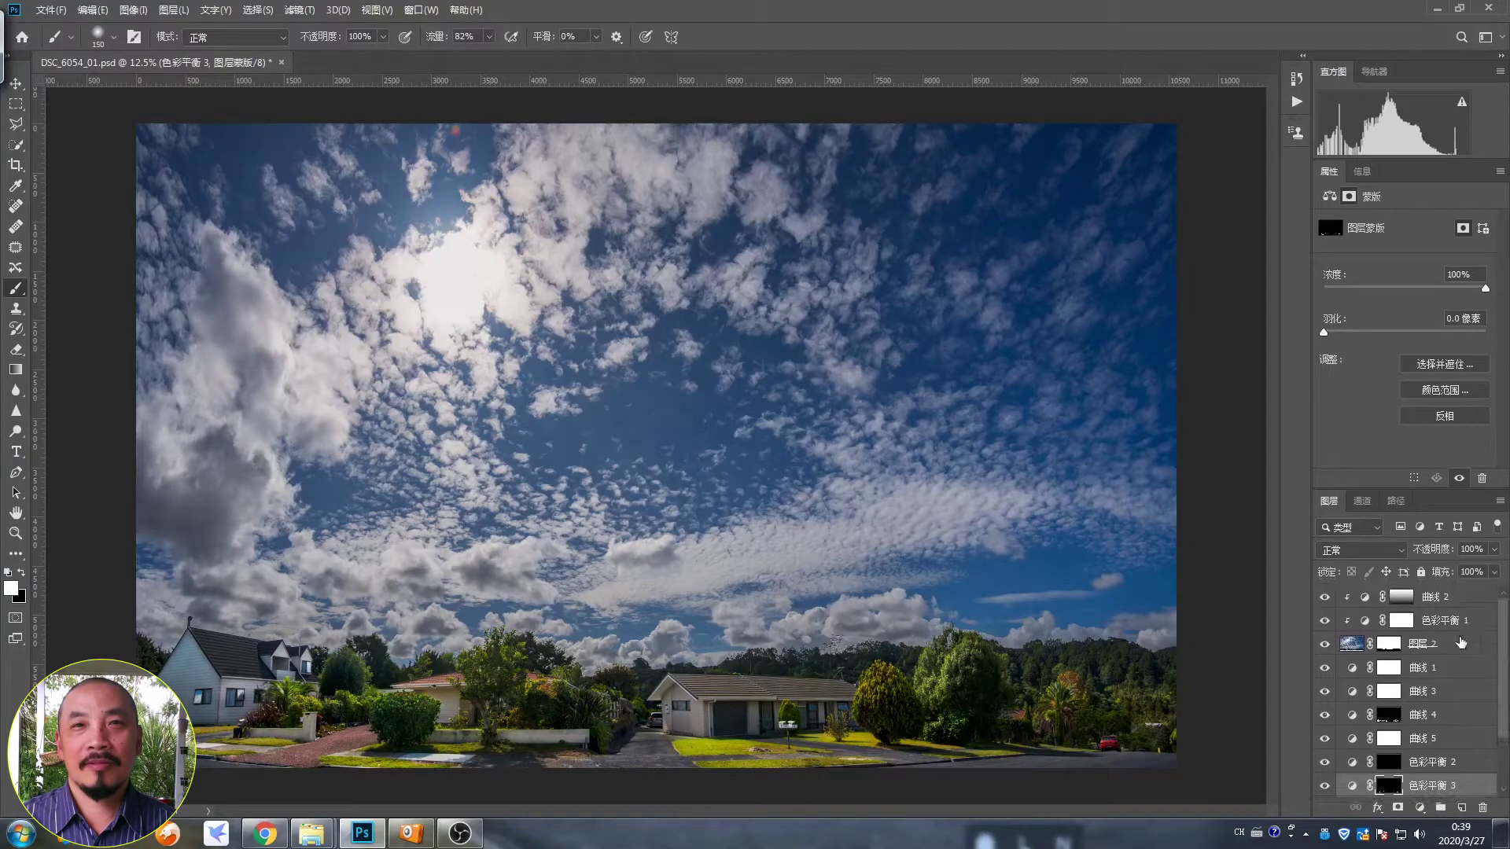
{"action": "left_click", "coordinate": [1416, 644]}
{"action": "left_click", "coordinate": [1420, 807]}
{"action": "left_click", "coordinate": [1436, 612]}
{"action": "left_click_drag", "start_coordinate": [1430, 314], "coordinate": [1430, 320]}
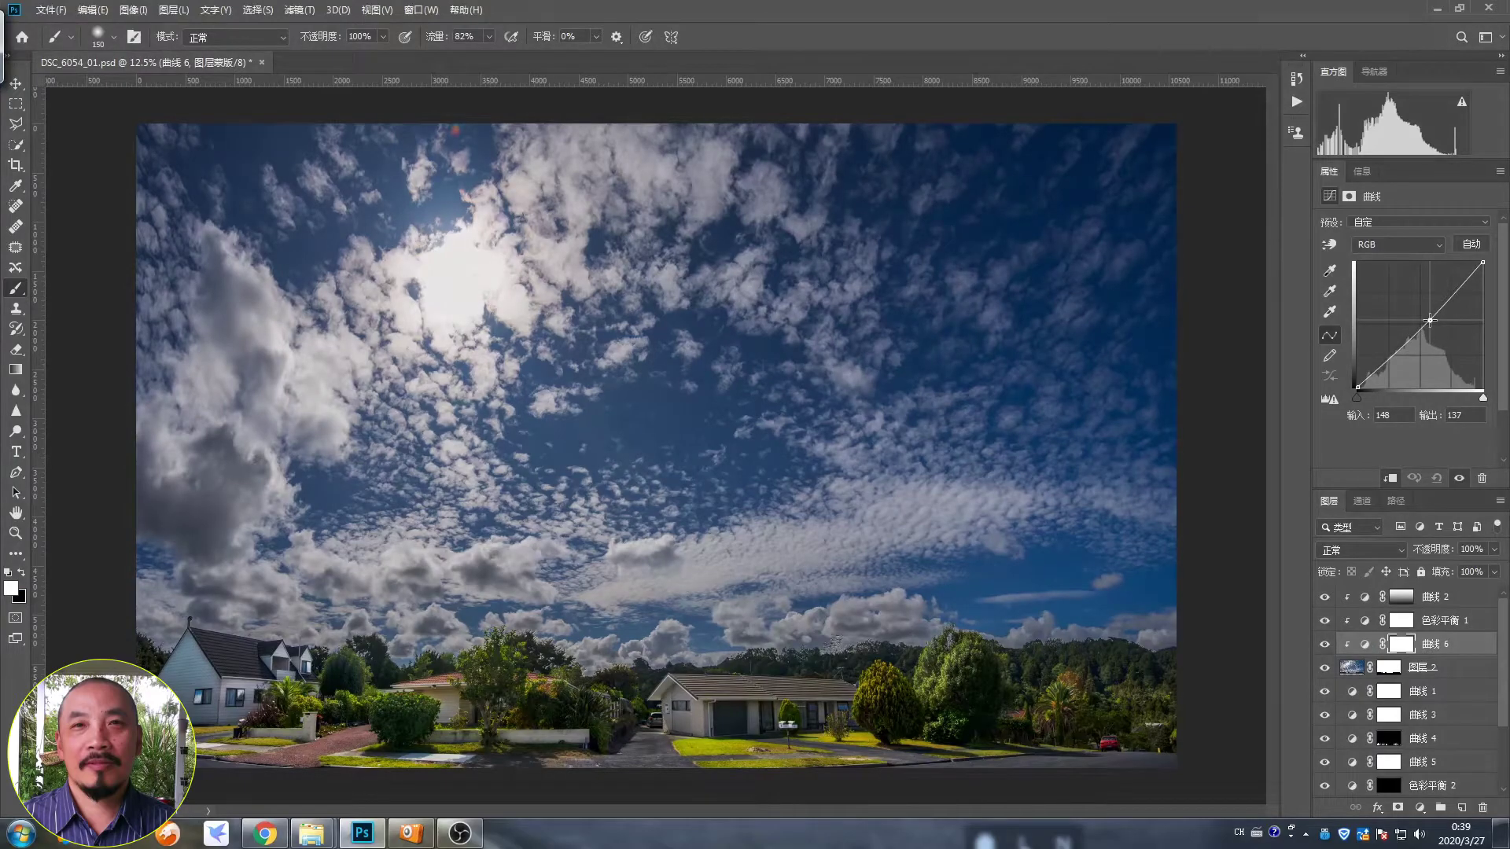
Step: Gather the whole stack into Group 1 and stamp a merged layer on top
{"action": "left_click", "coordinate": [1431, 786], "text": "shift"}
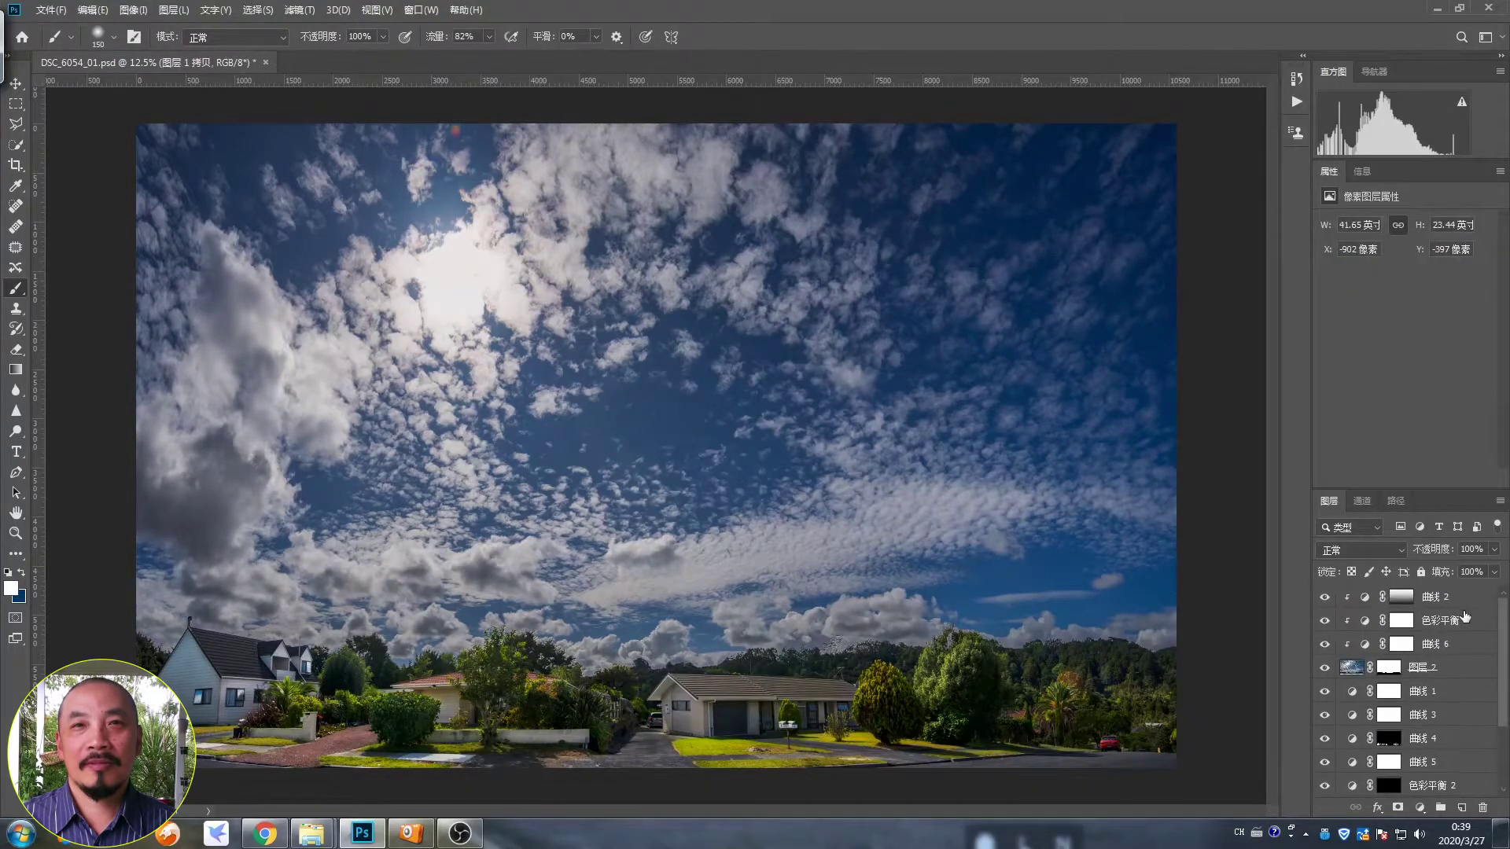
{"action": "left_click", "coordinate": [1440, 808]}
{"action": "key", "text": "ctrl+shift+alt+e"}
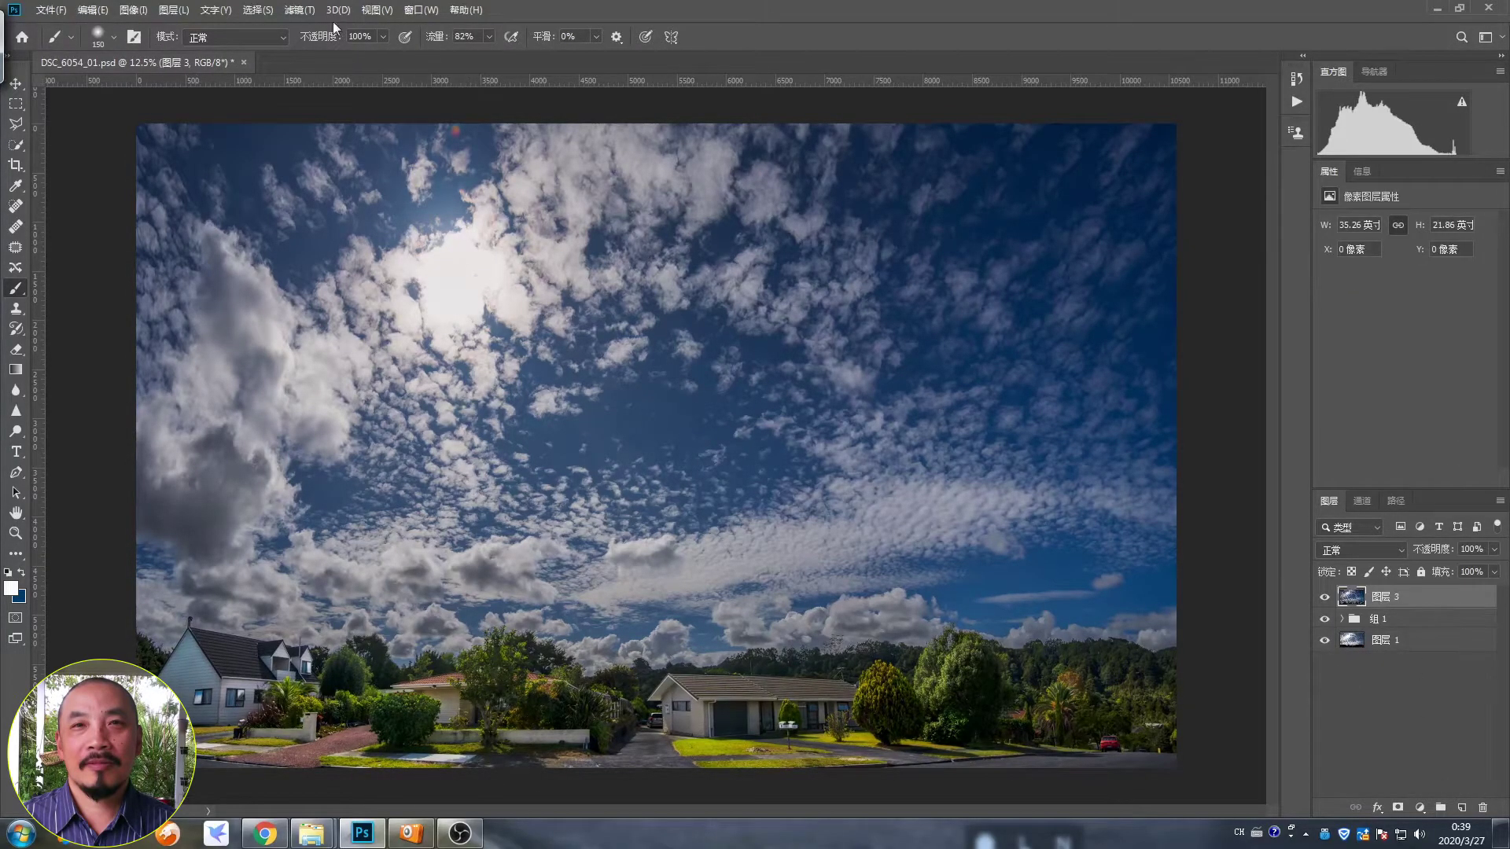
Step: Open Camera Raw on the merged layer, lowering Highlights and entering values 10 and 5
{"action": "left_click", "coordinate": [299, 9]}
{"action": "left_click", "coordinate": [331, 96]}
{"action": "left_click_drag", "start_coordinate": [1244, 433], "coordinate": [1189, 432]}
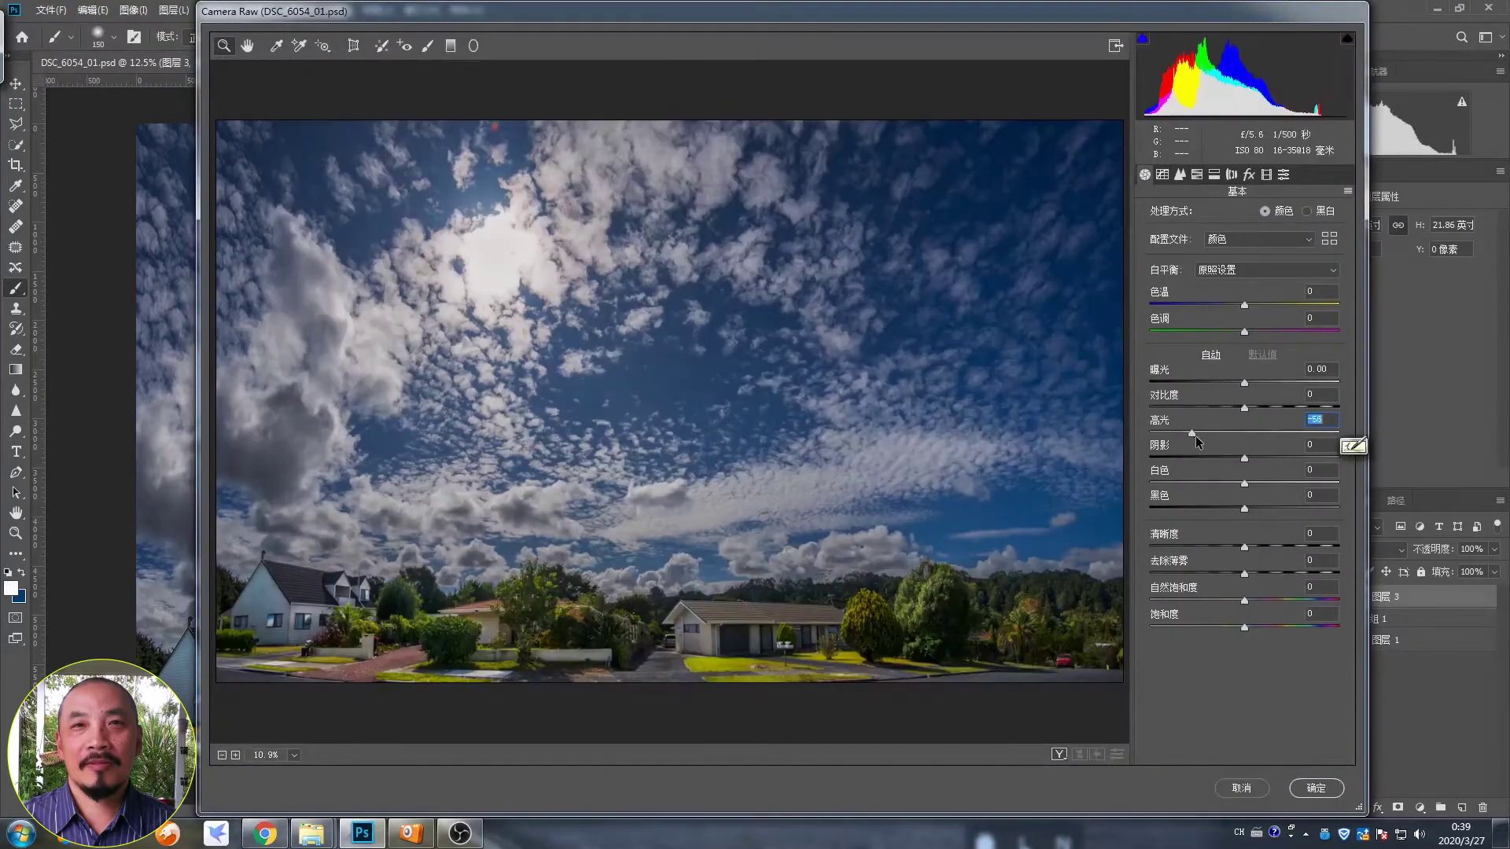
{"action": "left_click", "coordinate": [1328, 588]}
{"action": "type", "text": "10"}
{"action": "key", "text": "Tab"}
{"action": "type", "text": "105"}
{"action": "key", "text": "Tab"}
{"action": "type", "text": "5"}
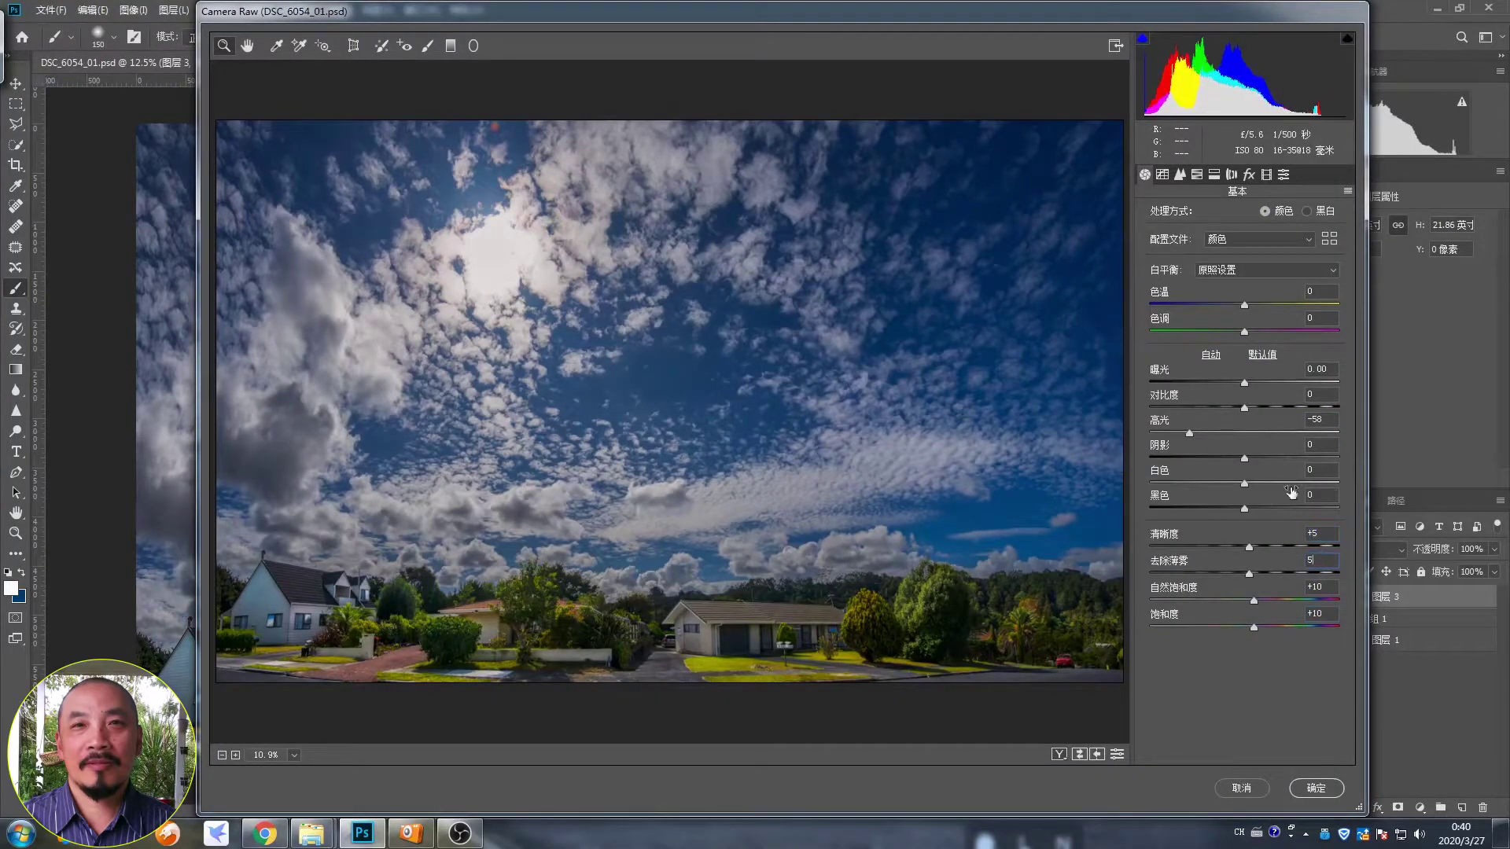
Step: Set Shadows +18, Whites -18, Contrast +8, Vibrance and Saturation 8, and apply
{"action": "left_click_drag", "start_coordinate": [1248, 508], "coordinate": [1262, 508]}
{"action": "mouse_move", "coordinate": [1244, 460]}
{"action": "left_mouse_down"}
{"action": "mouse_move", "coordinate": [1263, 459]}
{"action": "mouse_move", "coordinate": [1227, 483]}
{"action": "left_mouse_up"}
{"action": "left_click_drag", "start_coordinate": [1245, 408], "coordinate": [1255, 408]}
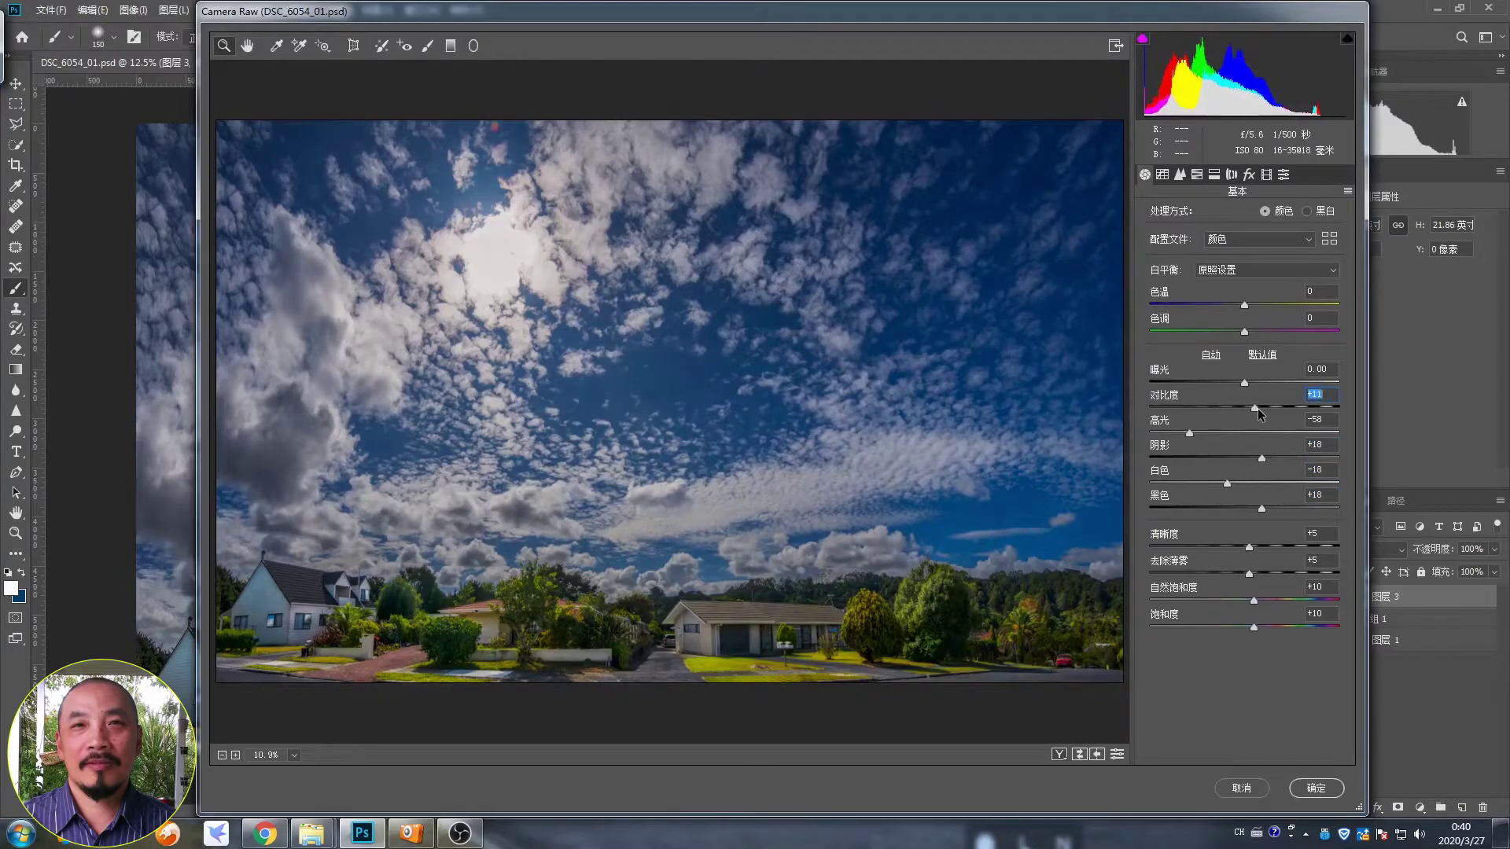
{"action": "left_click", "coordinate": [1321, 588]}
{"action": "type", "text": "8"}
{"action": "key", "text": "Tab"}
{"action": "type", "text": "8"}
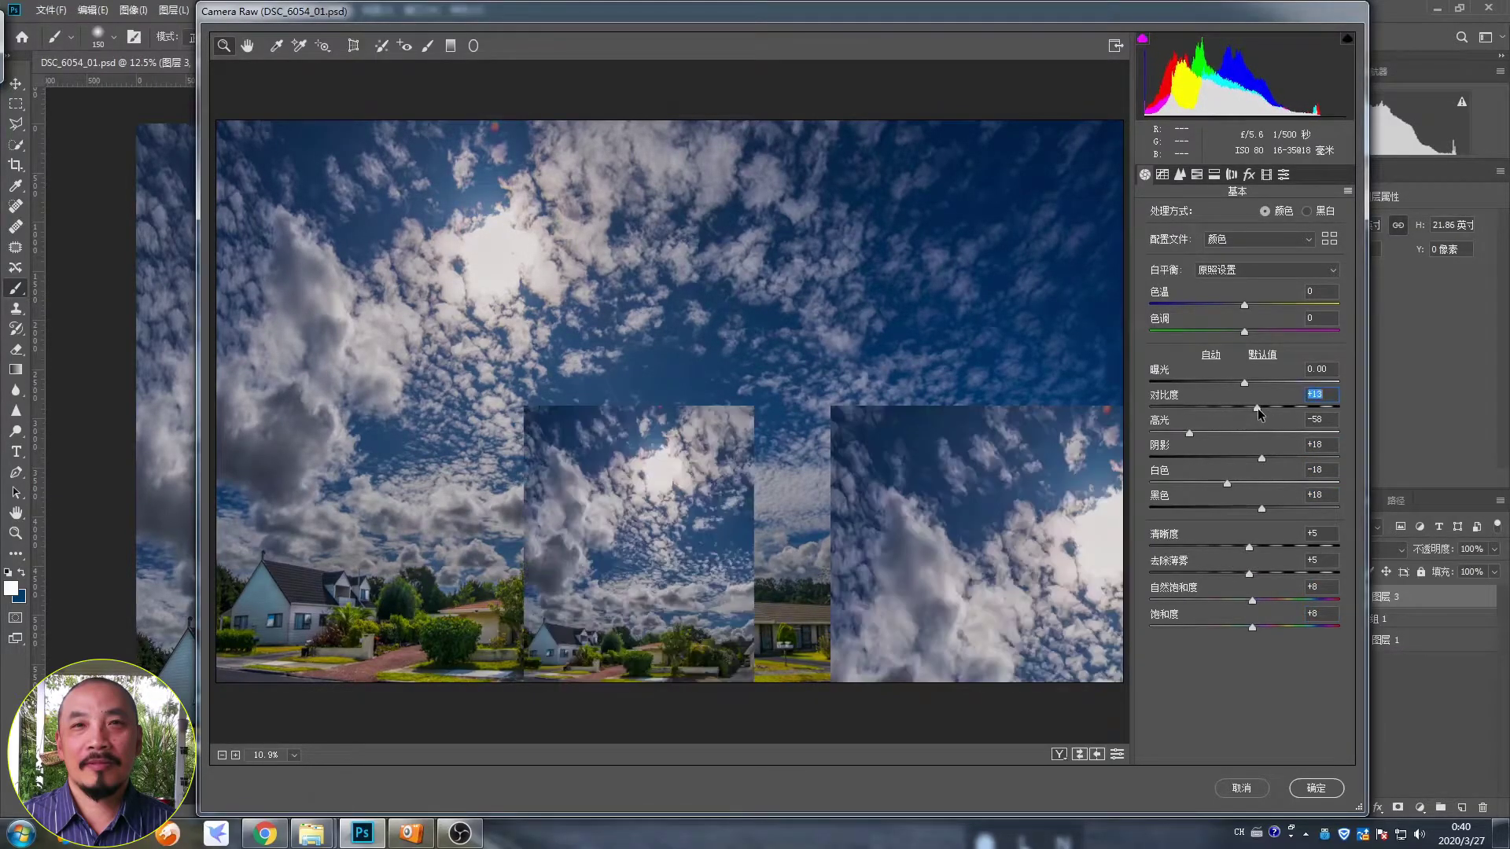
{"action": "left_click", "coordinate": [1309, 789]}
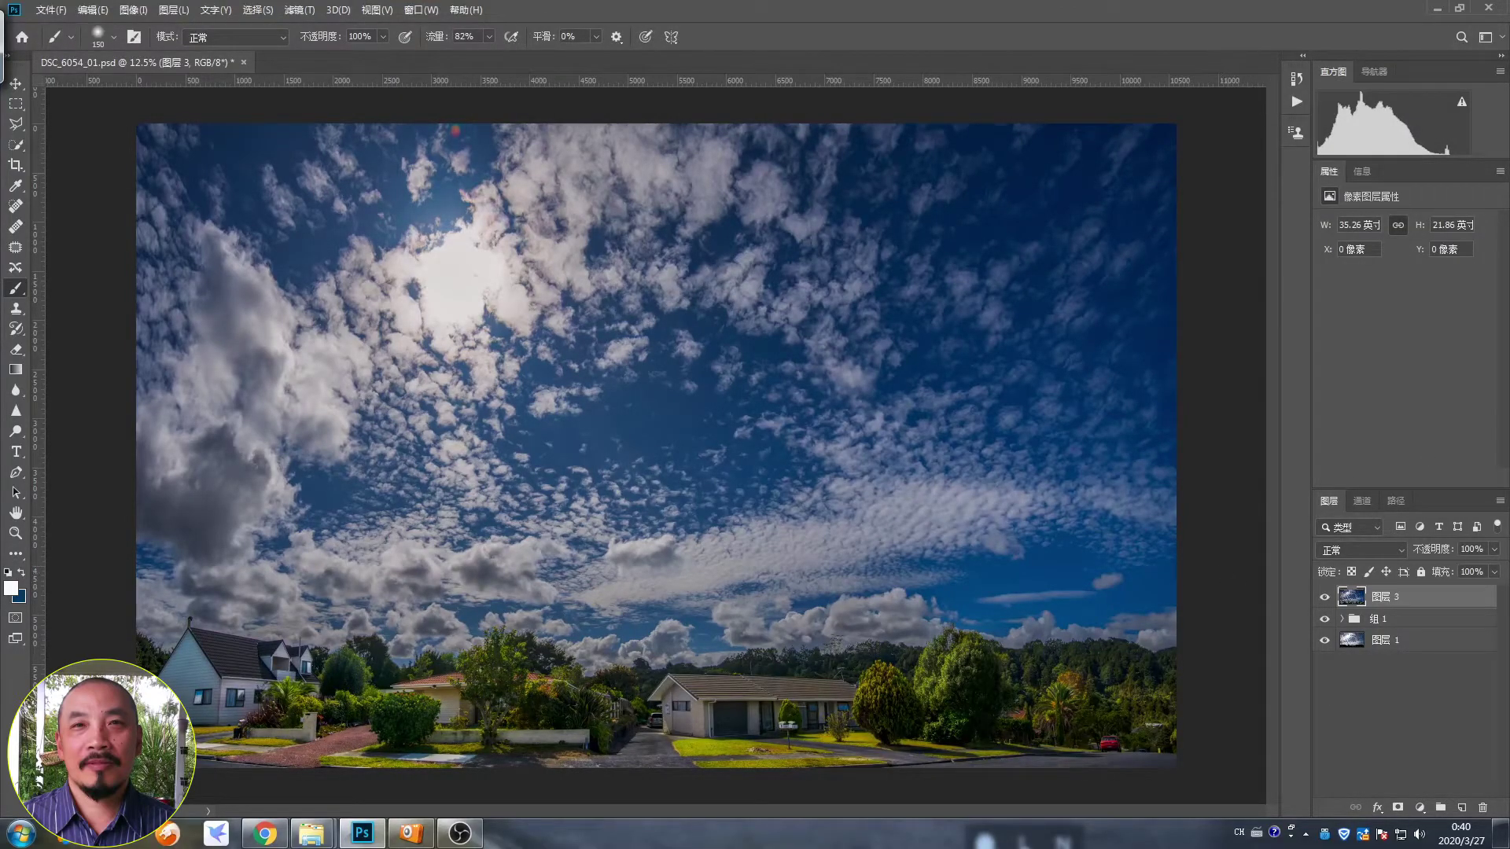
Step: Place a Knoll Light Factory flare on the sun with PolySpread brightness 1.5 and scale 0.4
{"action": "left_click", "coordinate": [299, 10]}
{"action": "left_click", "coordinate": [294, 366]}
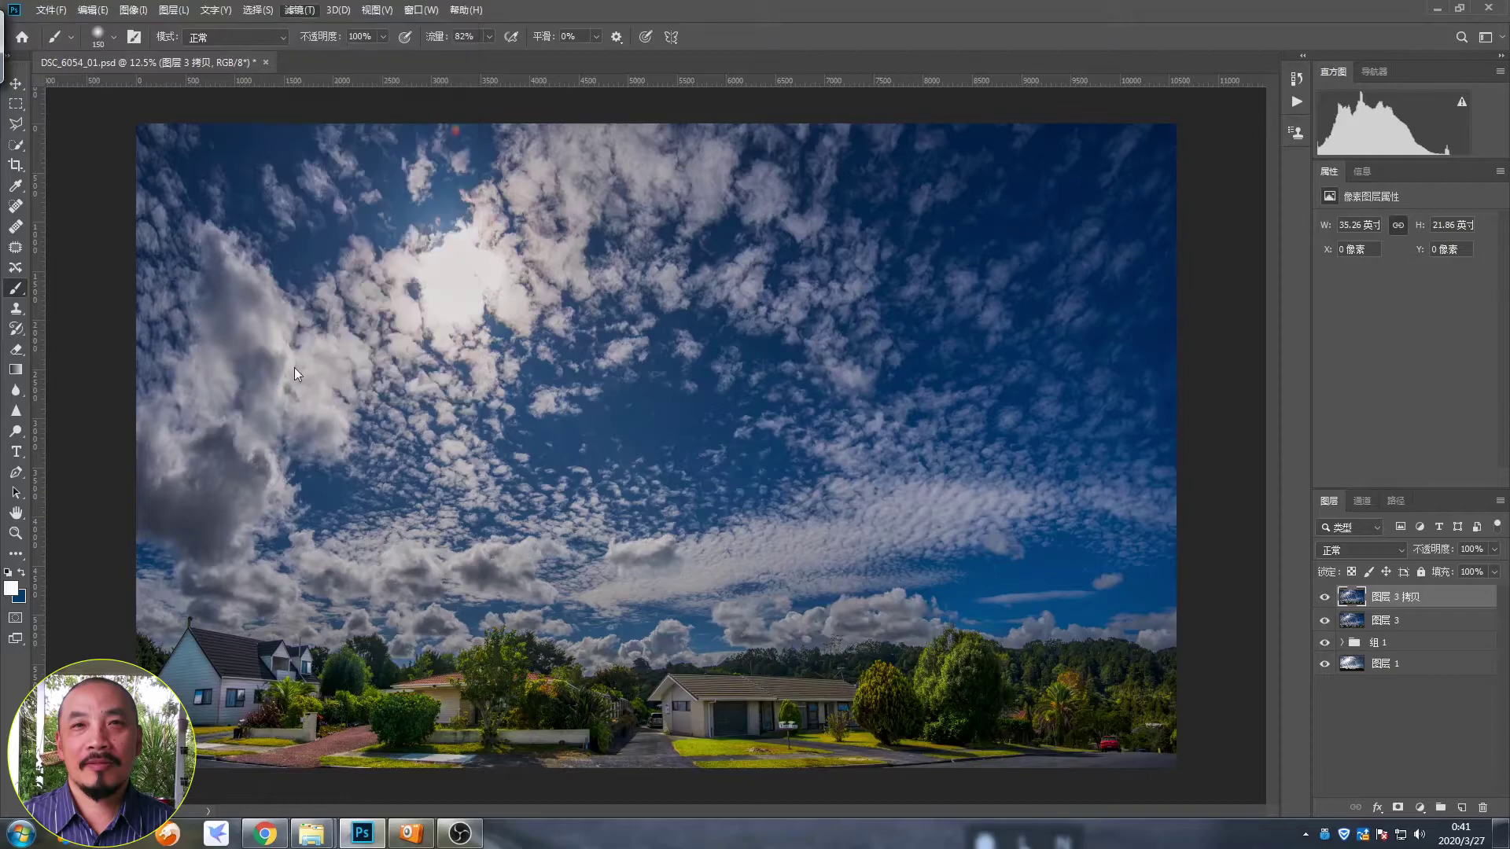
{"action": "left_click_drag", "start_coordinate": [557, 189], "coordinate": [570, 186]}
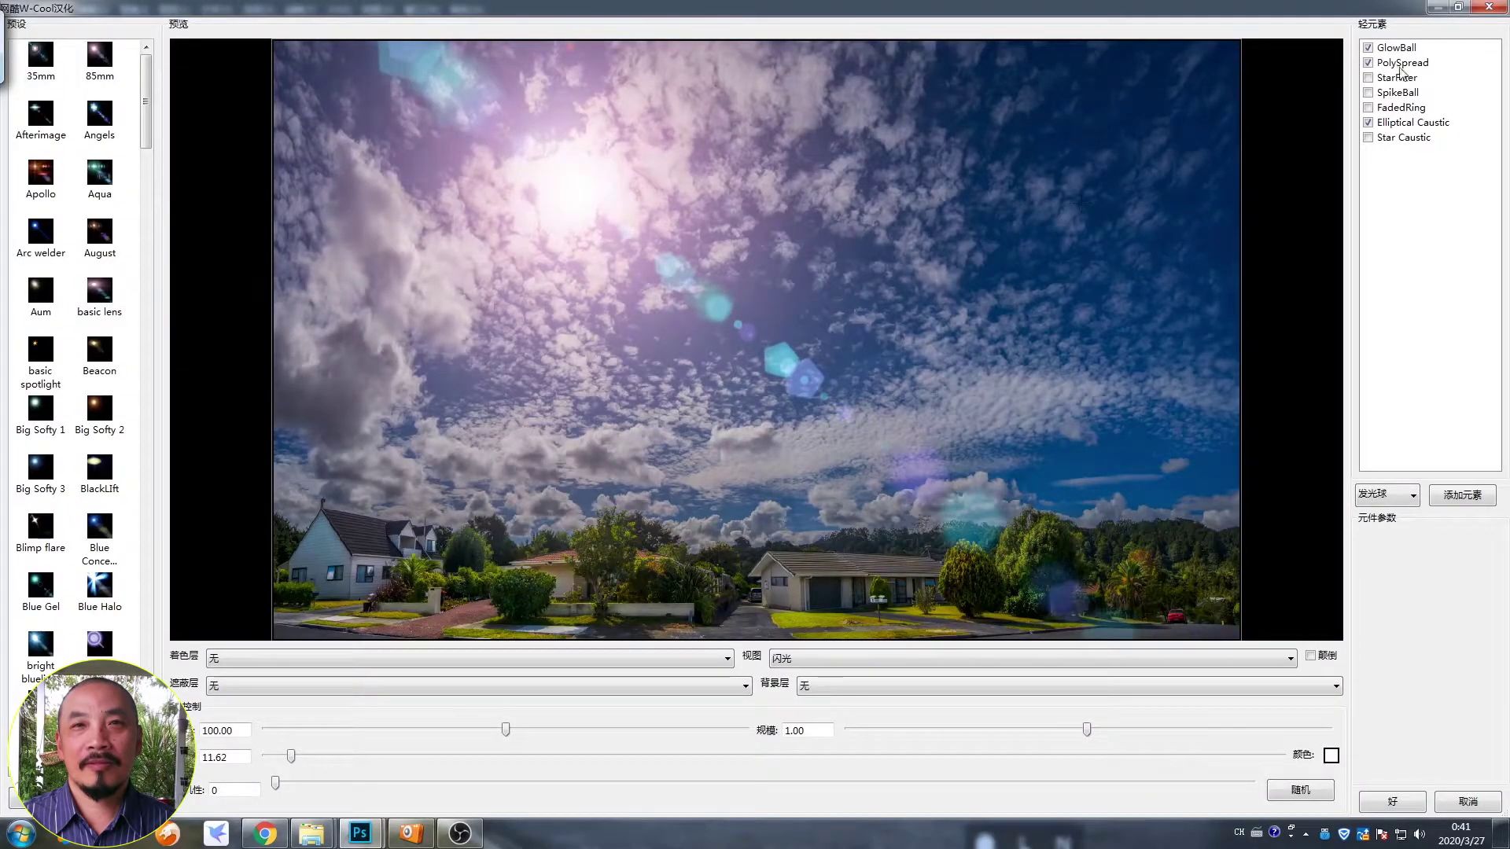
{"action": "left_click", "coordinate": [1402, 63]}
{"action": "type", "text": "1.5"}
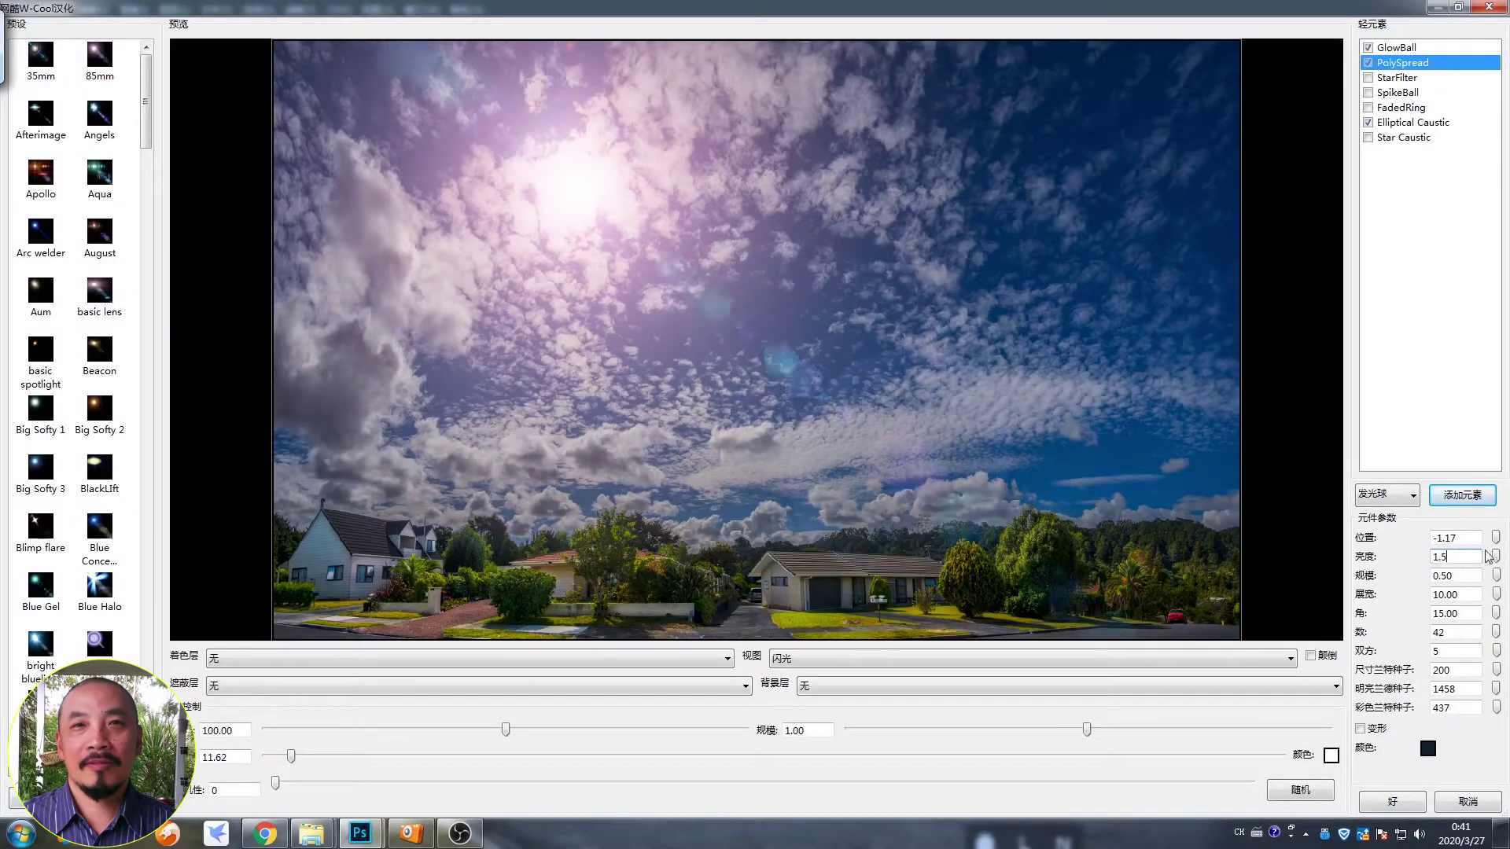
{"action": "key", "text": "Tab"}
{"action": "type", "text": "0.4"}
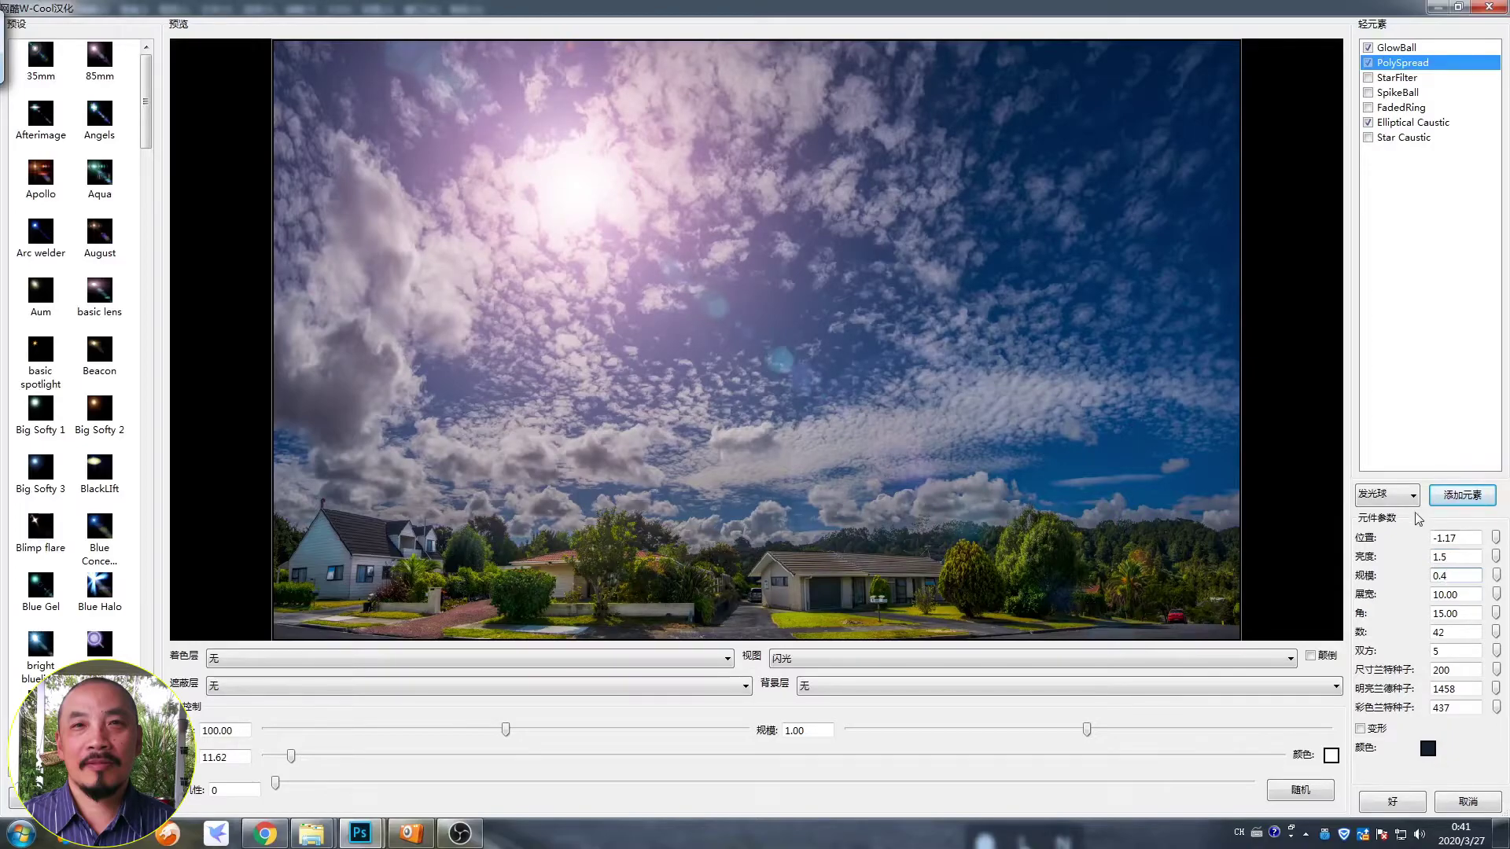
Step: Lower the GlowBall ring values to 0.2 and 0.5 and render the flare
{"action": "left_click", "coordinate": [1406, 49]}
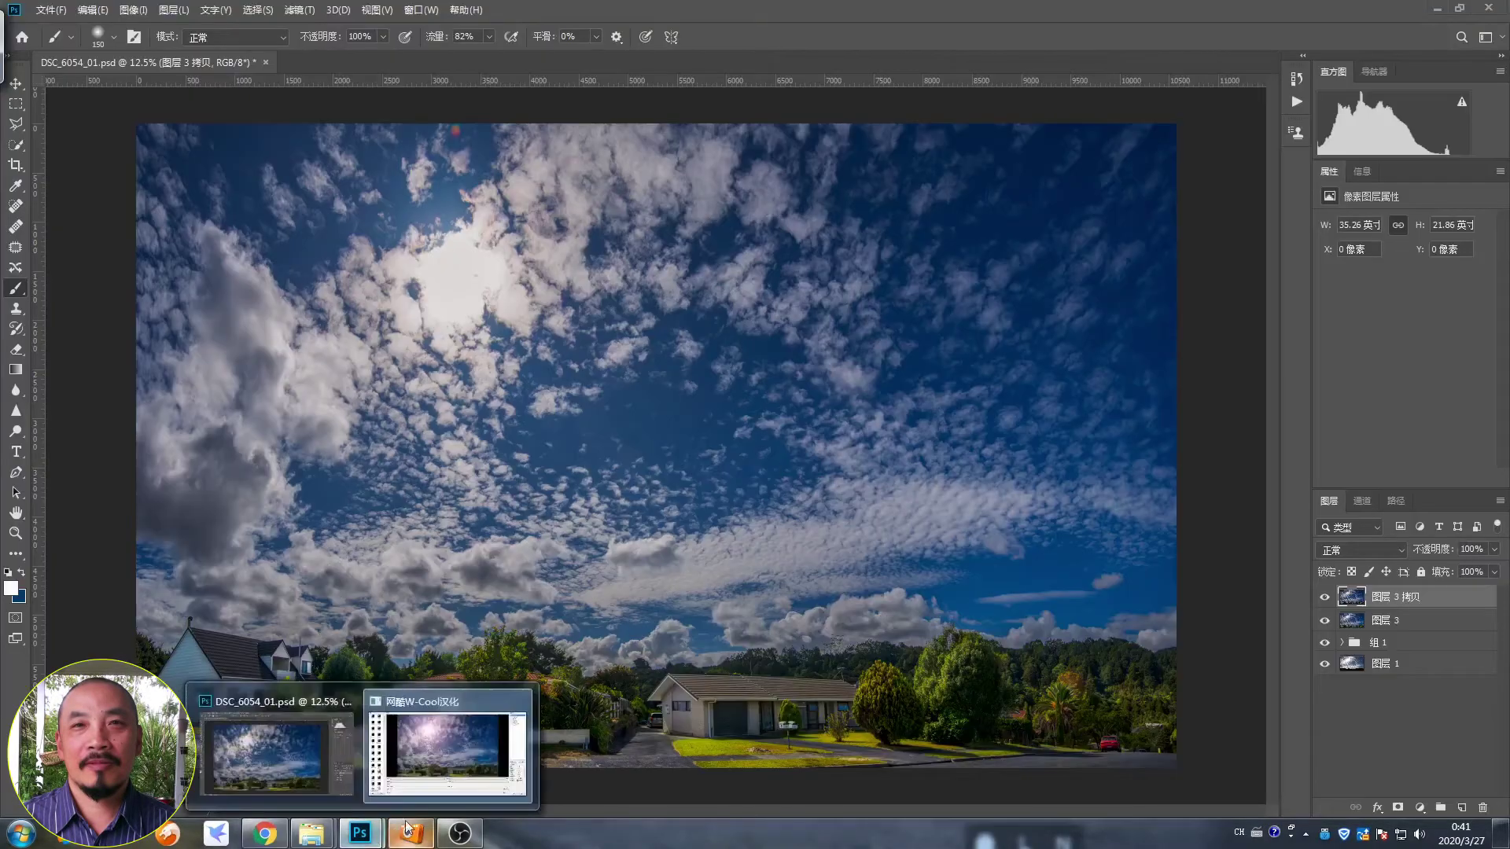
{"action": "double_click", "coordinate": [1447, 557]}
{"action": "type", "text": "0."}
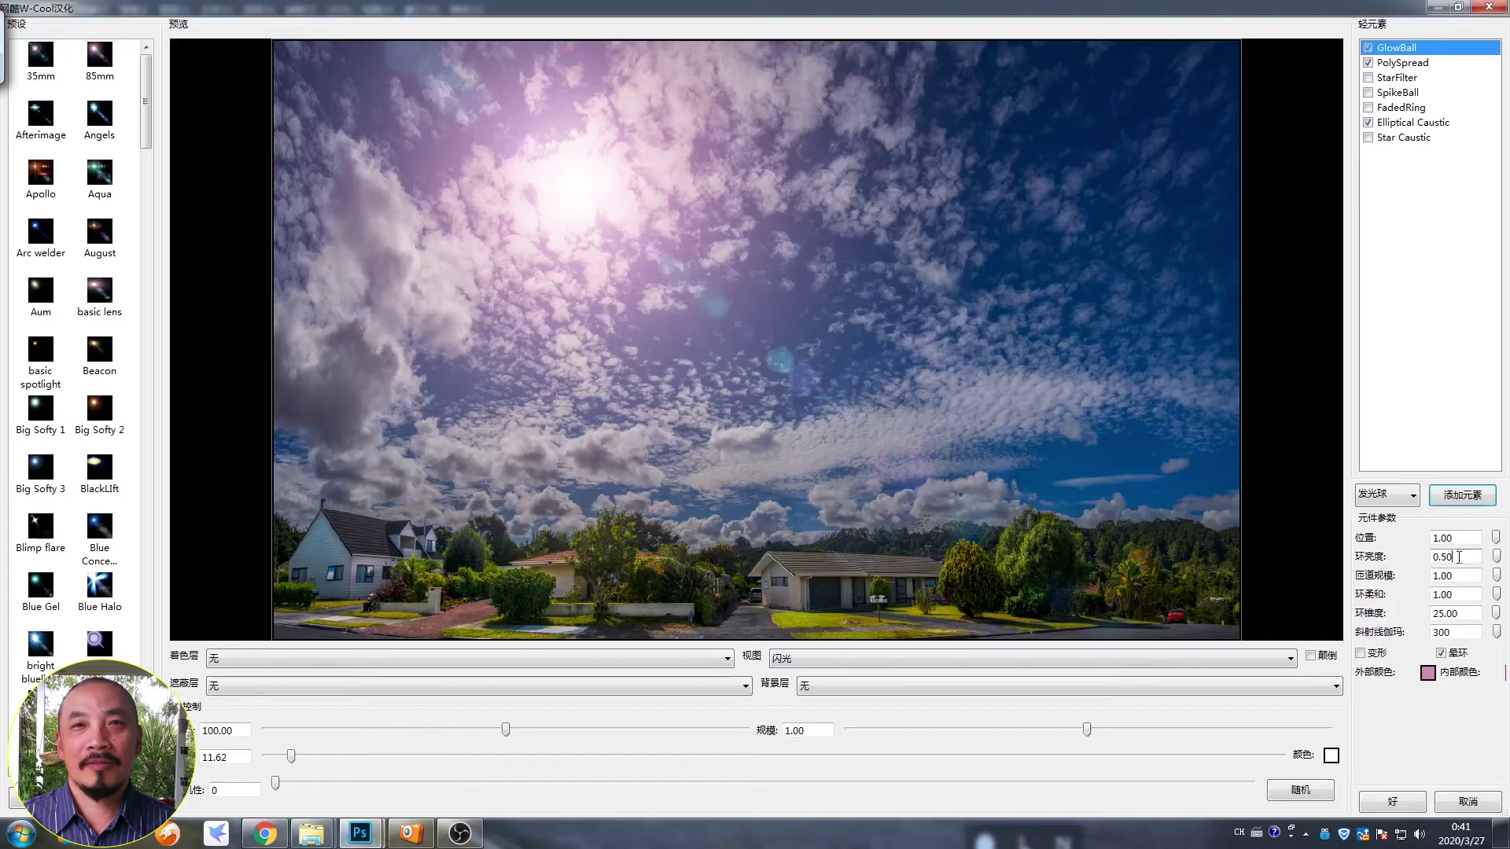
{"action": "key", "text": "Tab"}
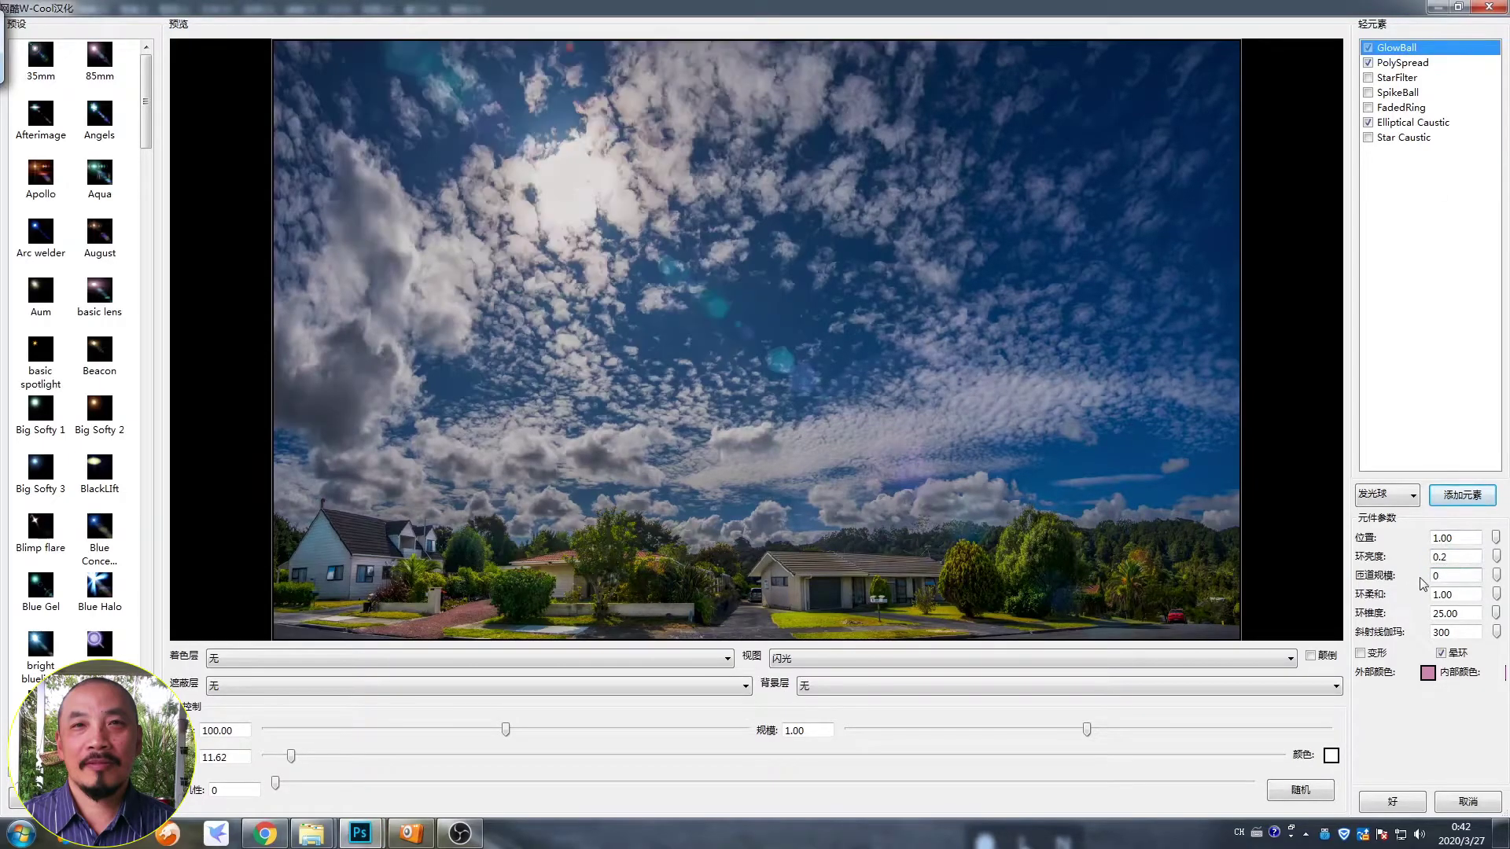
{"action": "type", "text": "0.5"}
{"action": "left_click", "coordinate": [1402, 63]}
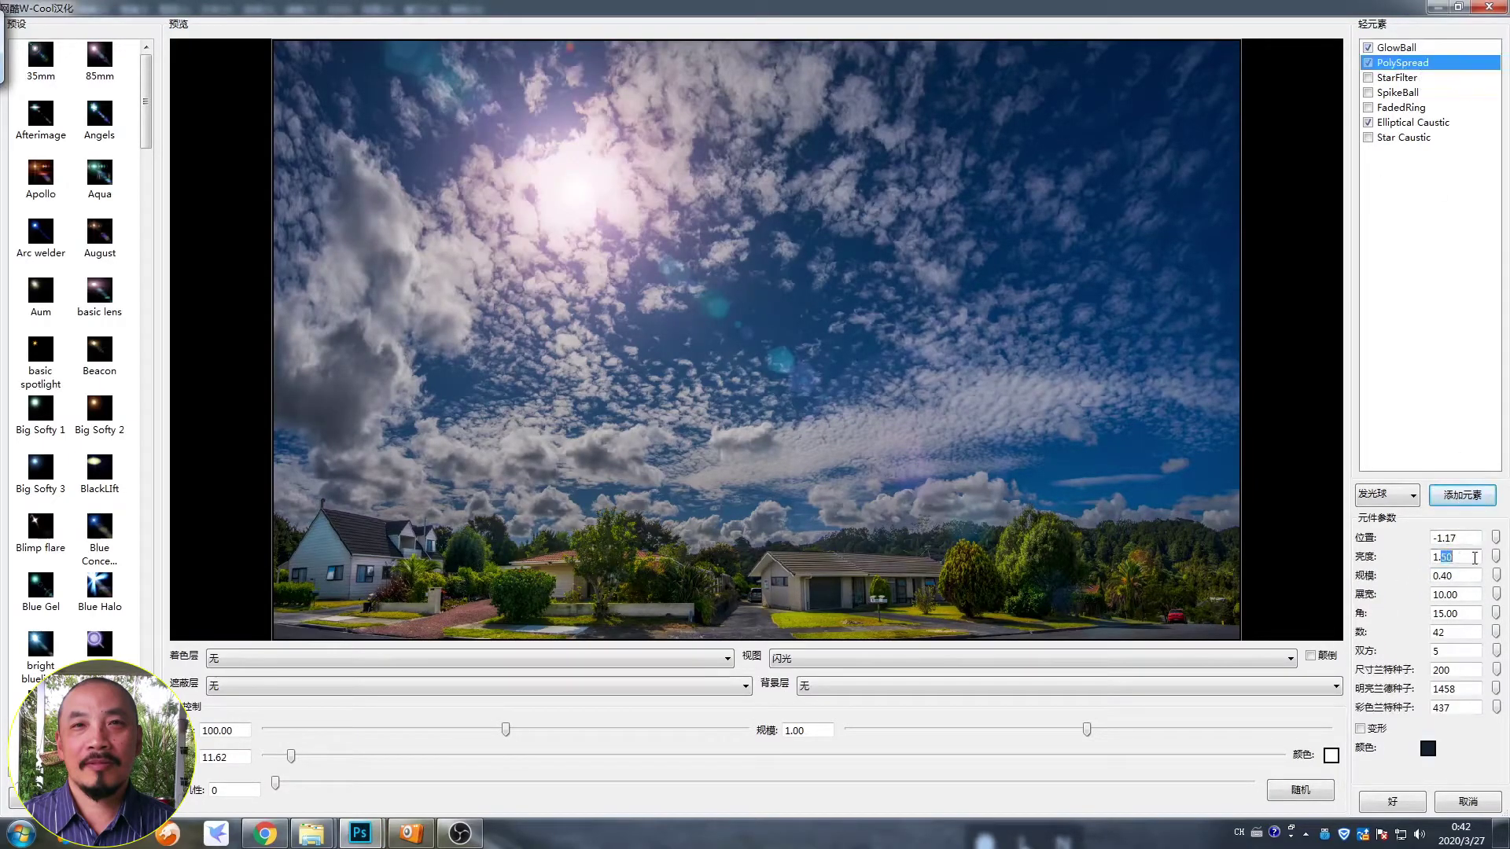
{"action": "left_click", "coordinate": [1404, 798]}
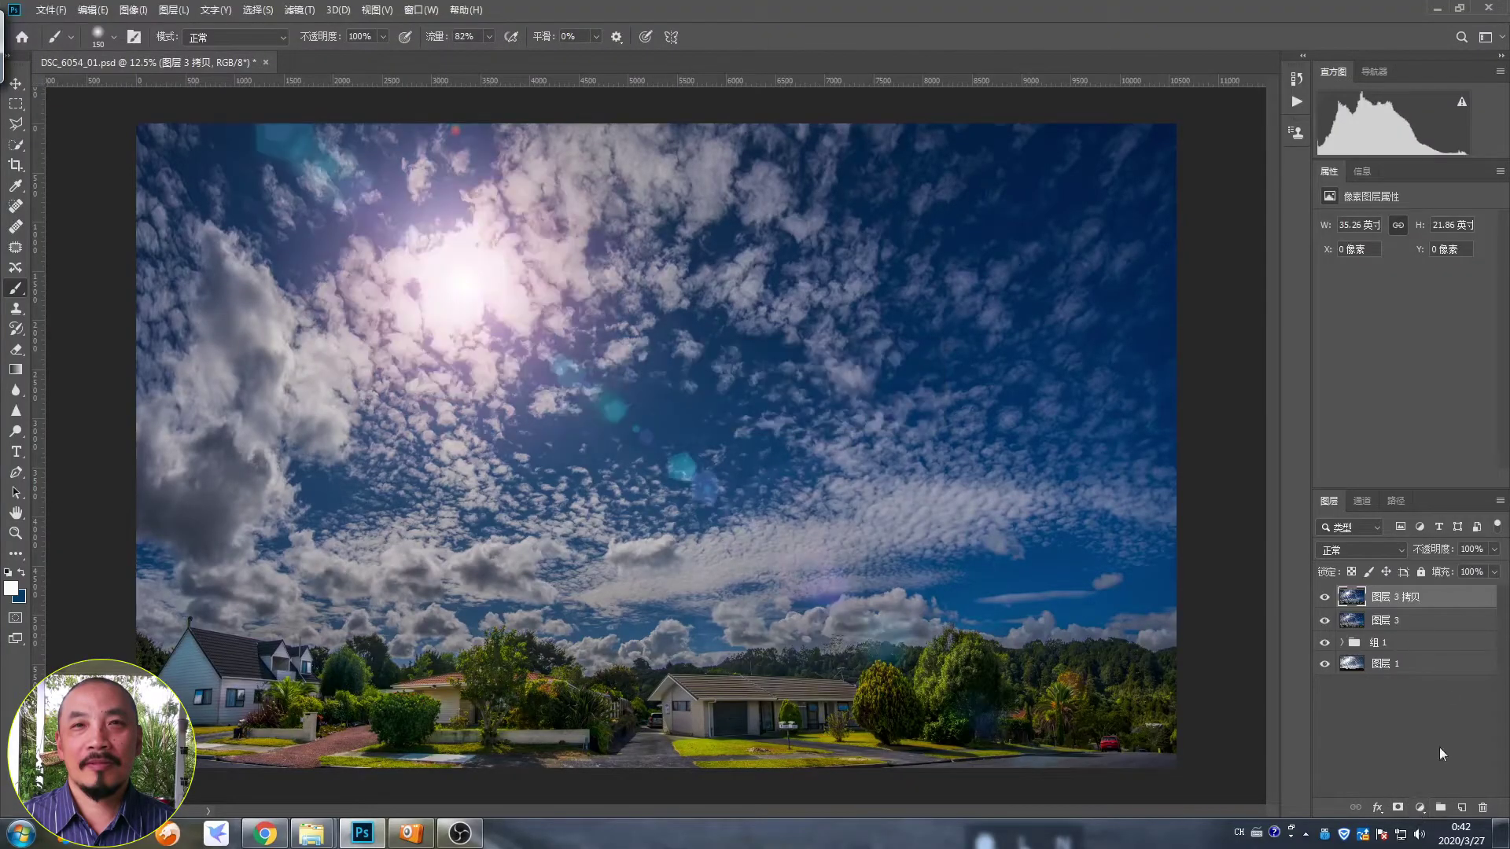
Step: Mask out the cyan flare artifact in the upper-left sky and set the flare layer's fill to 70%
{"action": "left_click", "coordinate": [1398, 808]}
{"action": "left_click_drag", "start_coordinate": [309, 208], "coordinate": [263, 114]}
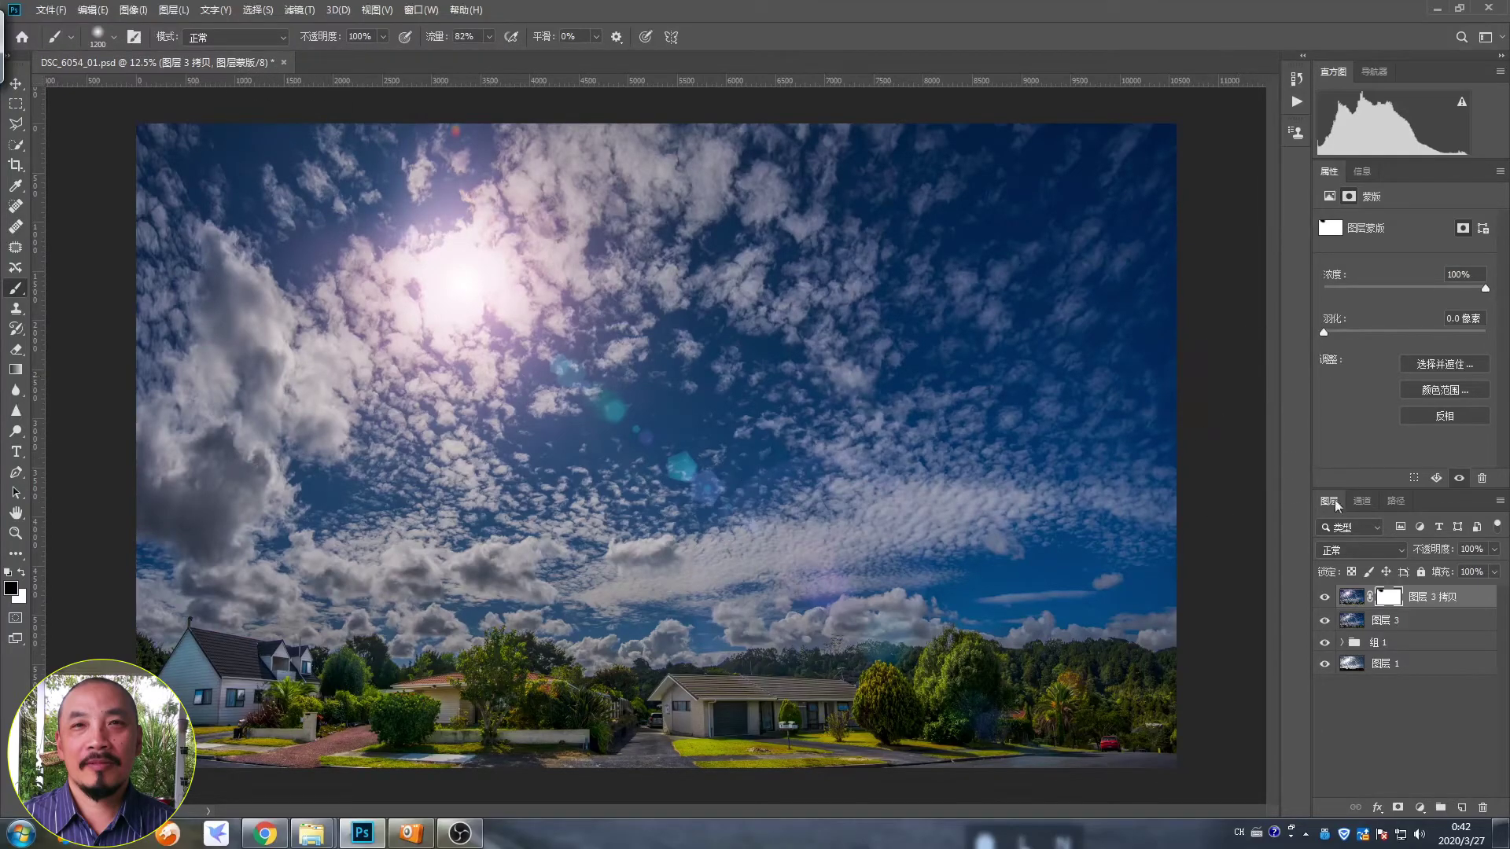
{"action": "left_click", "coordinate": [1324, 597]}
{"action": "key", "text": "x"}
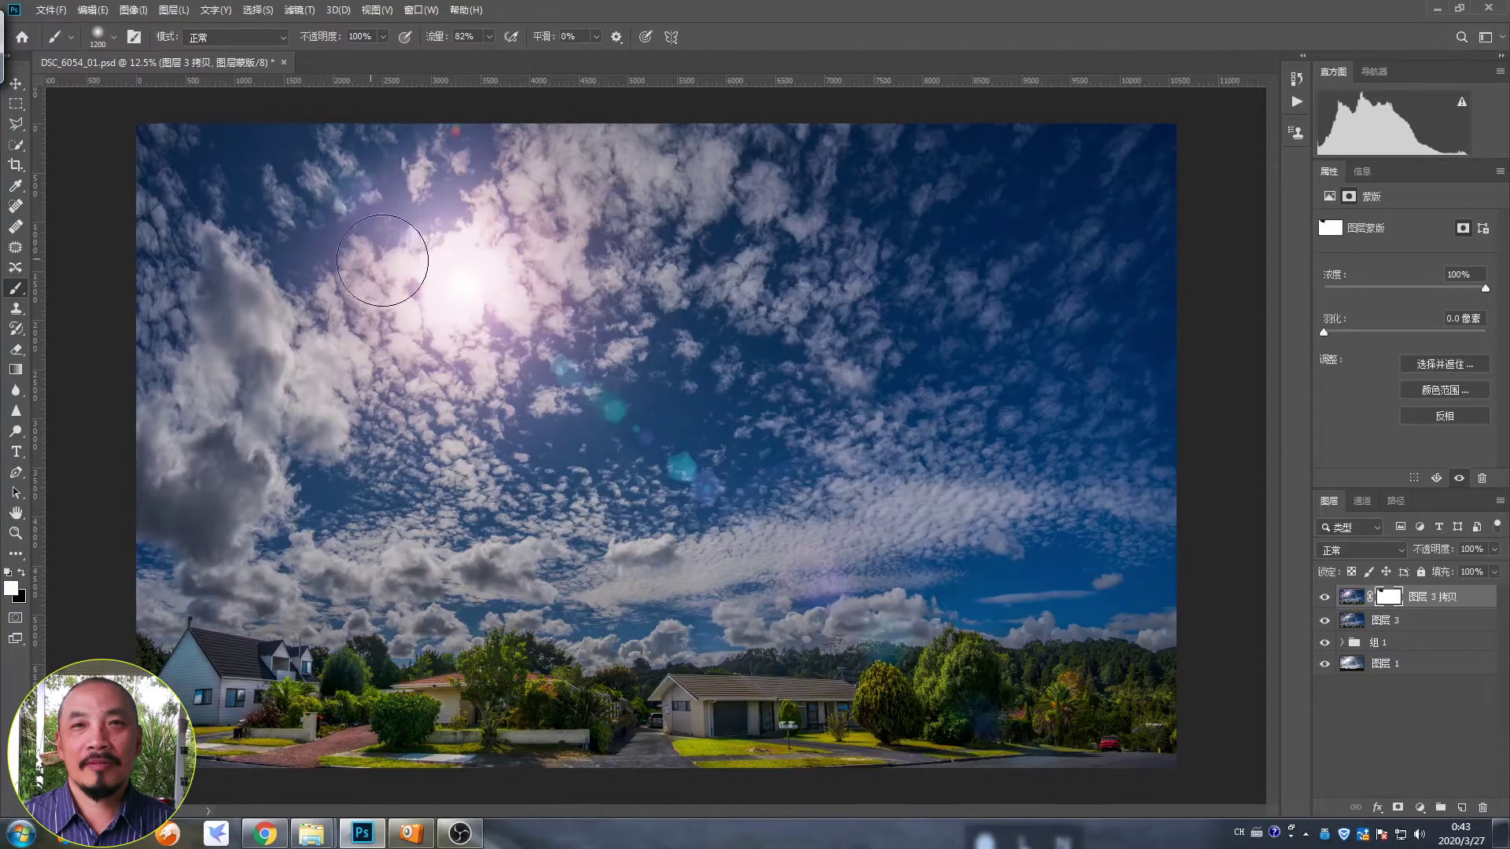
{"action": "left_click", "coordinate": [1351, 597]}
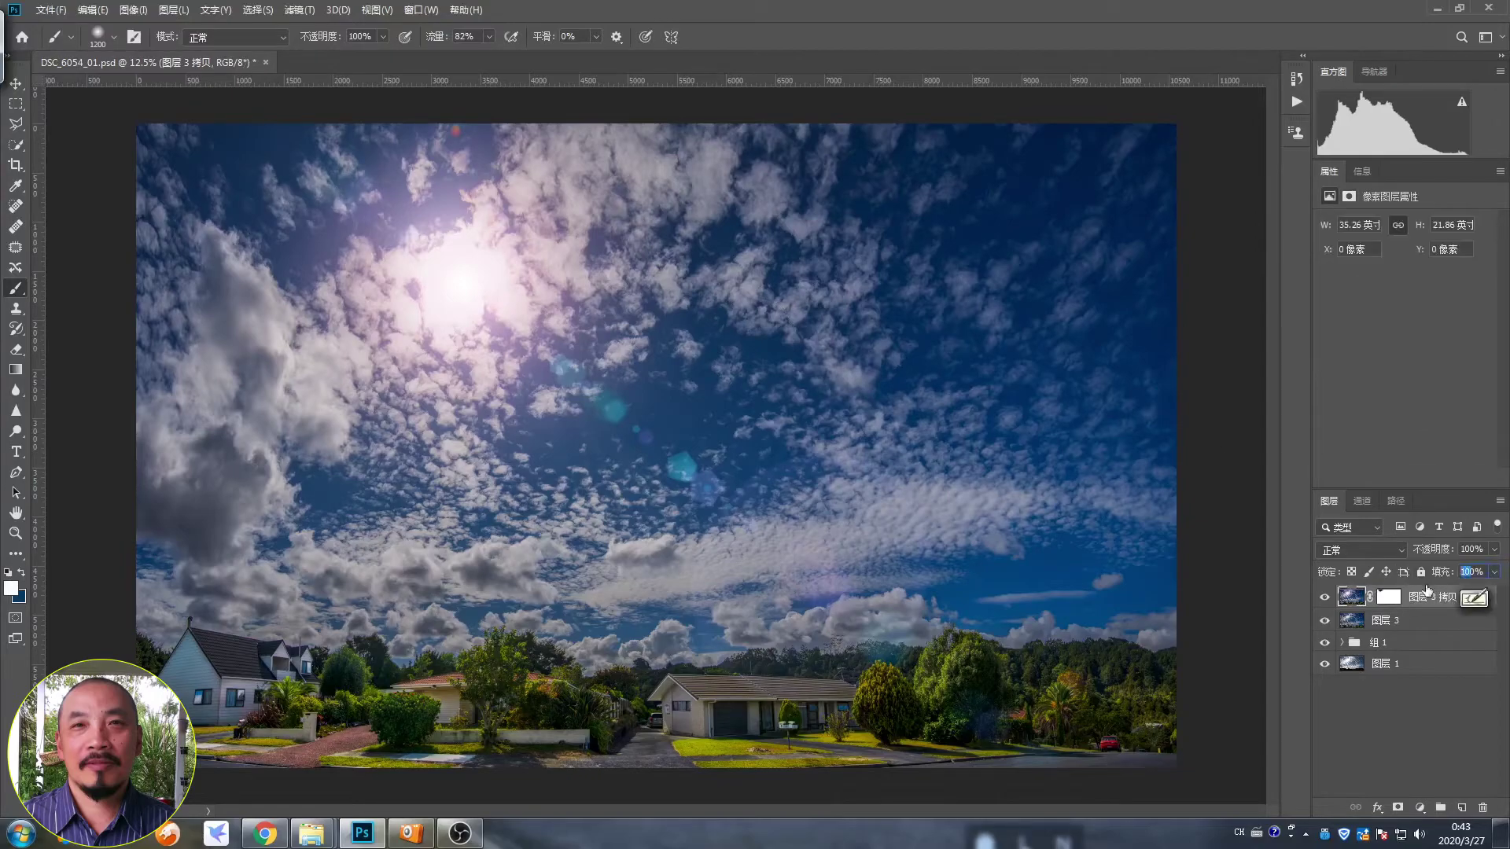
{"action": "type", "text": "70"}
{"action": "key", "text": "Return"}
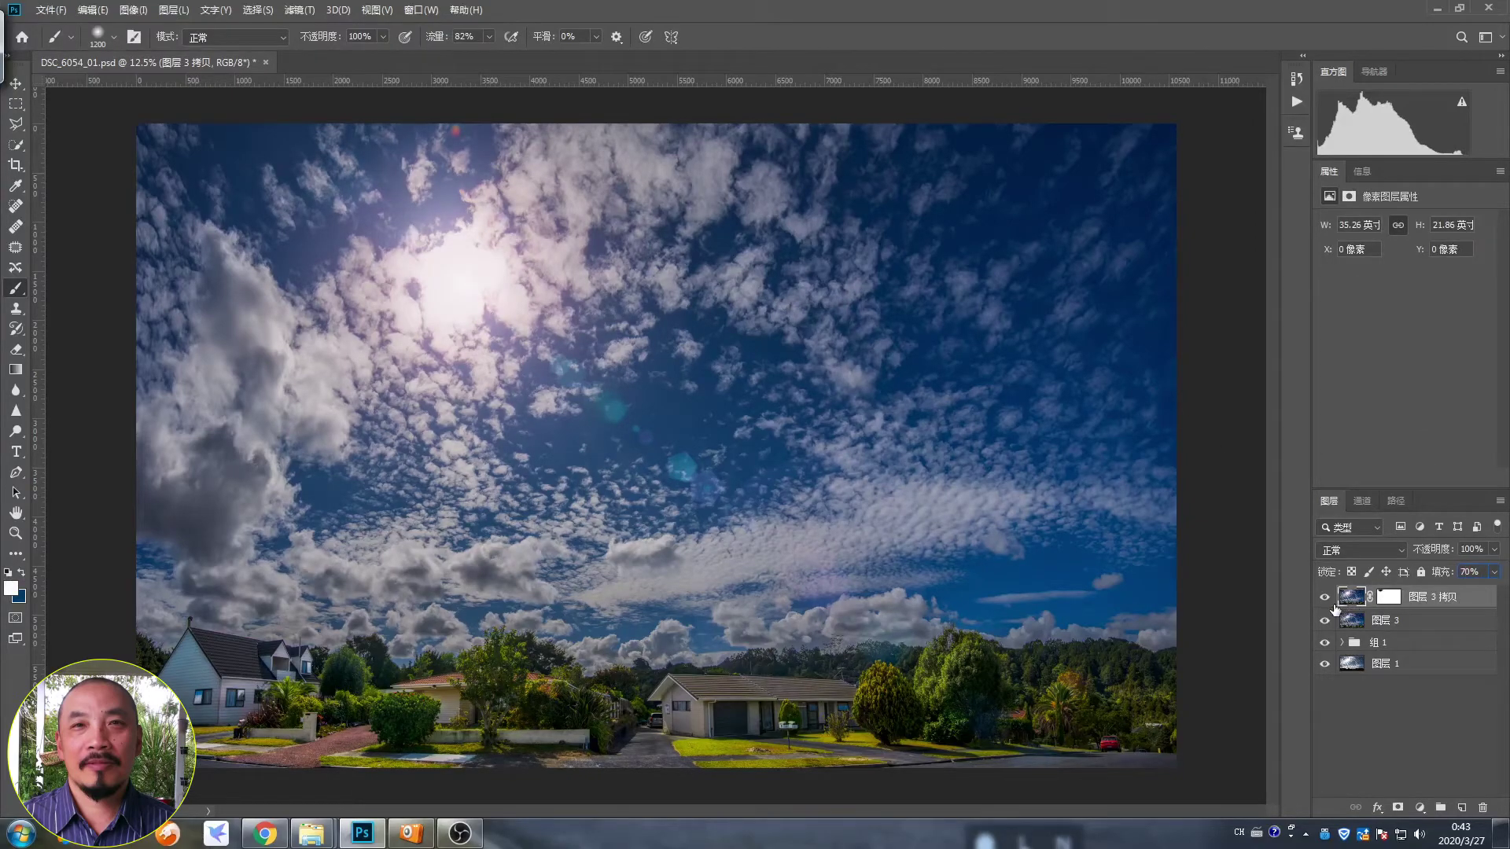
Step: Paint black diagonal strokes on the flare mask to hide the stray flare spots
{"action": "left_click", "coordinate": [1324, 598]}
{"action": "left_click", "coordinate": [1324, 598]}
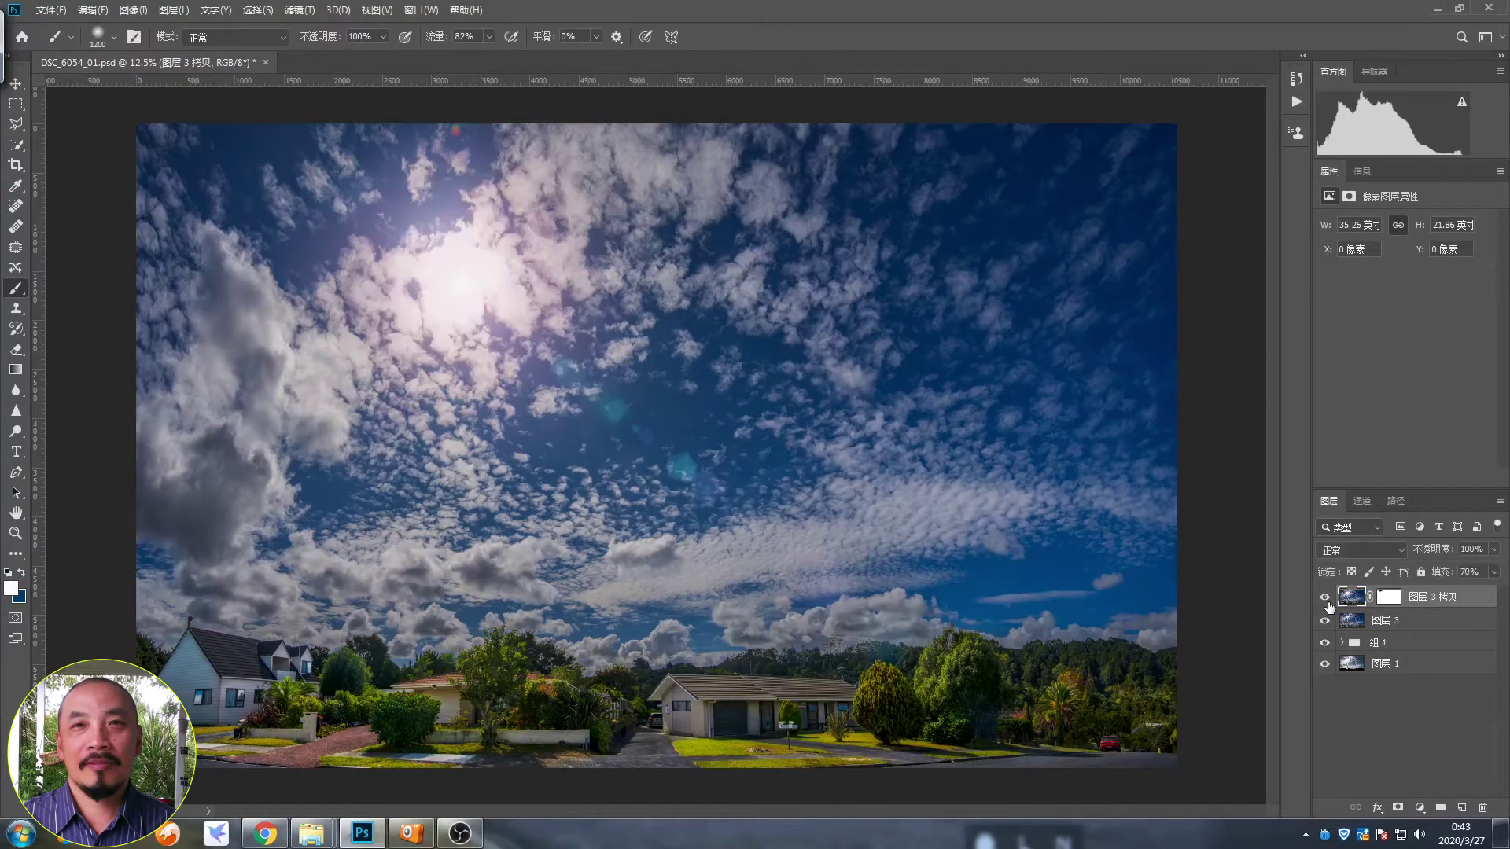
{"action": "left_click", "coordinate": [1389, 597]}
{"action": "key", "text": "x"}
{"action": "left_click_drag", "start_coordinate": [656, 444], "coordinate": [1177, 734]}
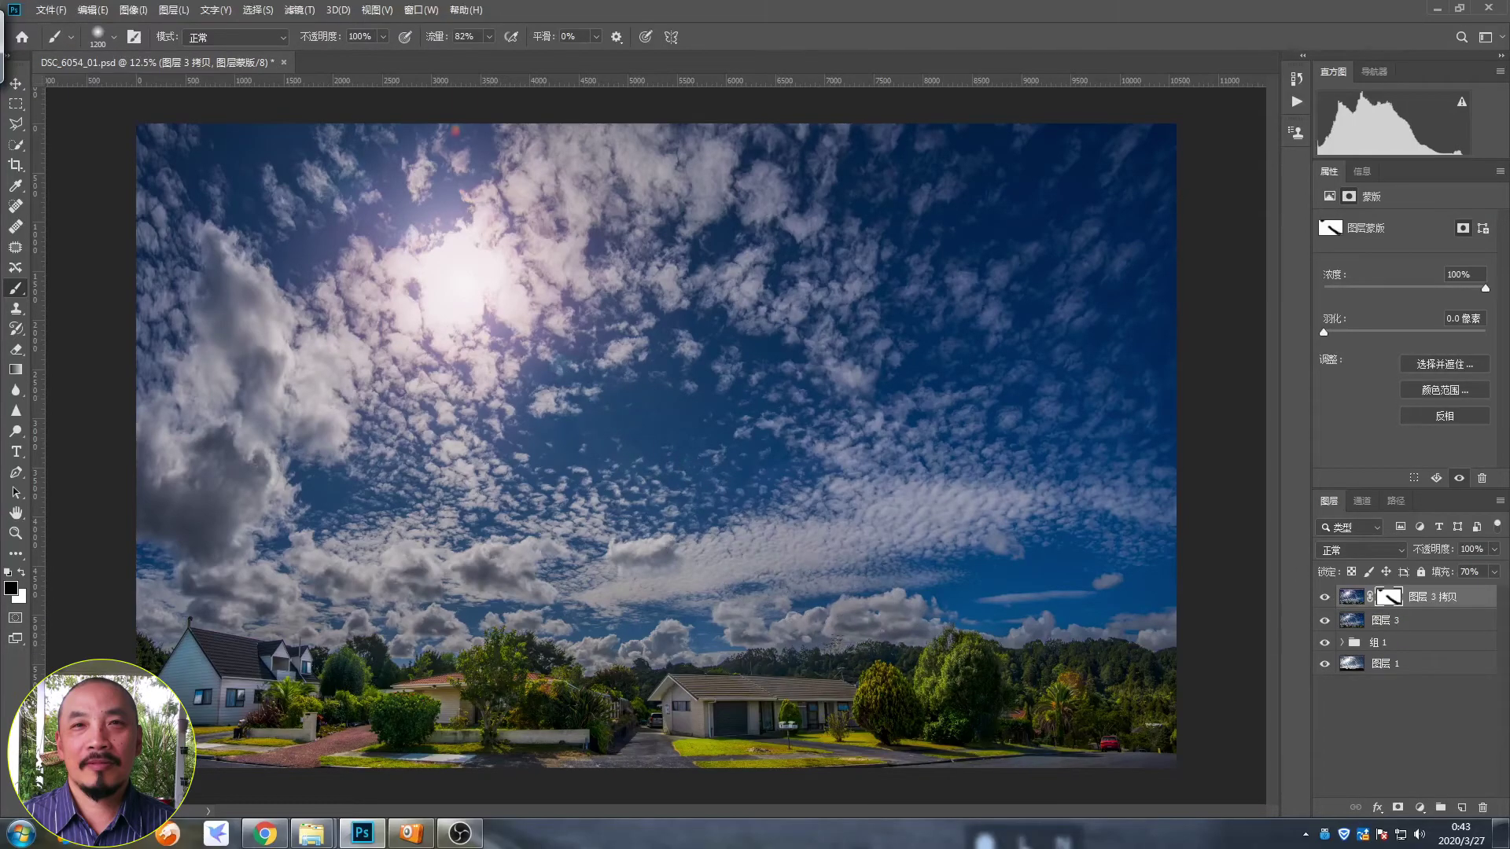
{"action": "key", "text": "x"}
{"action": "left_click_drag", "start_coordinate": [590, 390], "coordinate": [917, 682]}
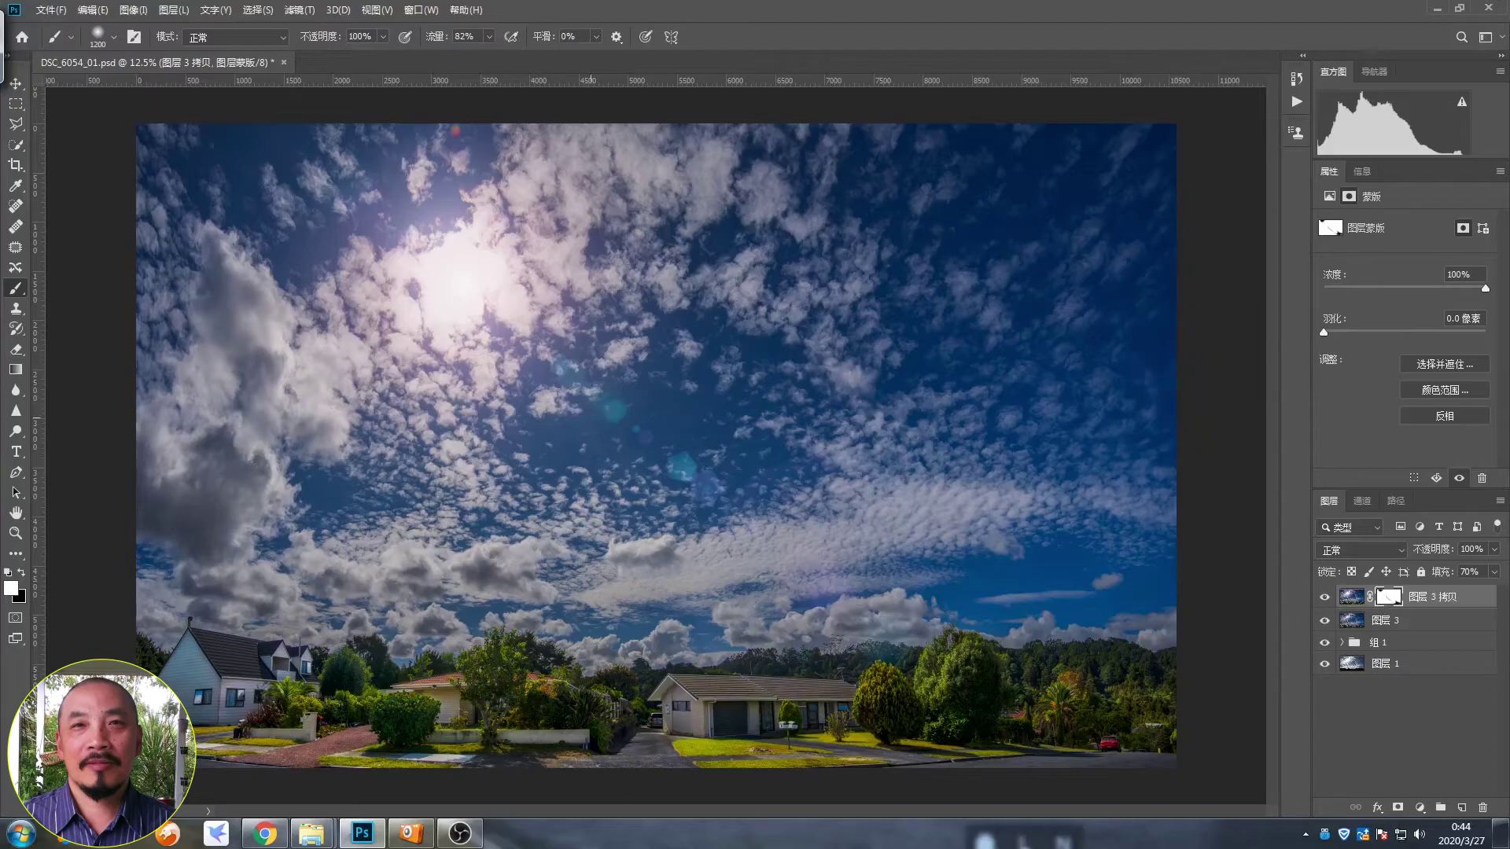
{"action": "key", "text": "x"}
{"action": "left_click_drag", "start_coordinate": [577, 381], "coordinate": [887, 637]}
Step: Stamp visible layers into Layer 4 and apply a Camera Raw pass with Whites at -7
{"action": "key", "text": "ctrl+shift+alt+e"}
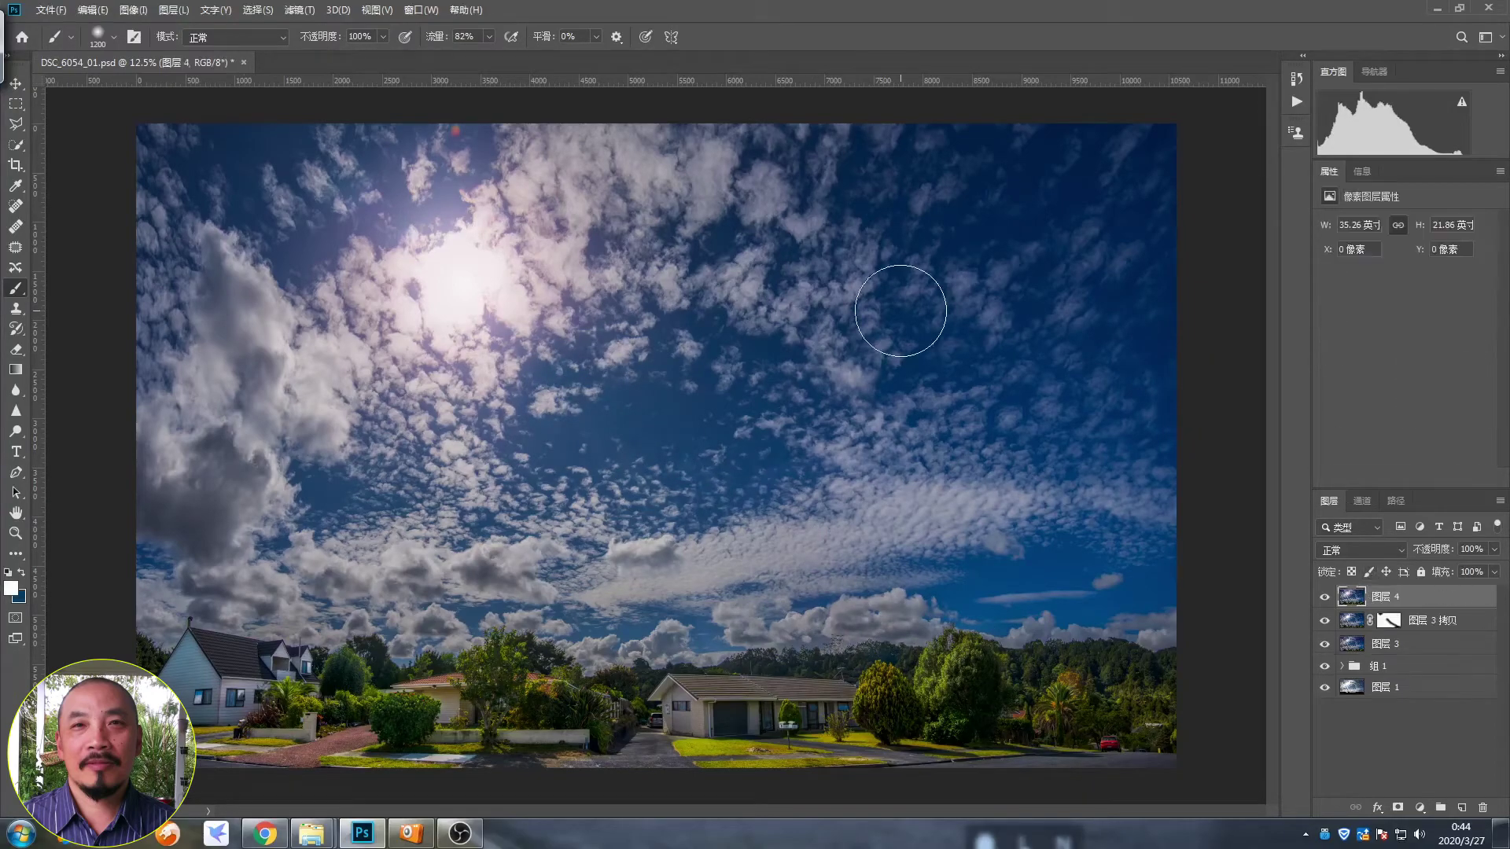
{"action": "left_click", "coordinate": [299, 9]}
{"action": "left_click", "coordinate": [343, 106]}
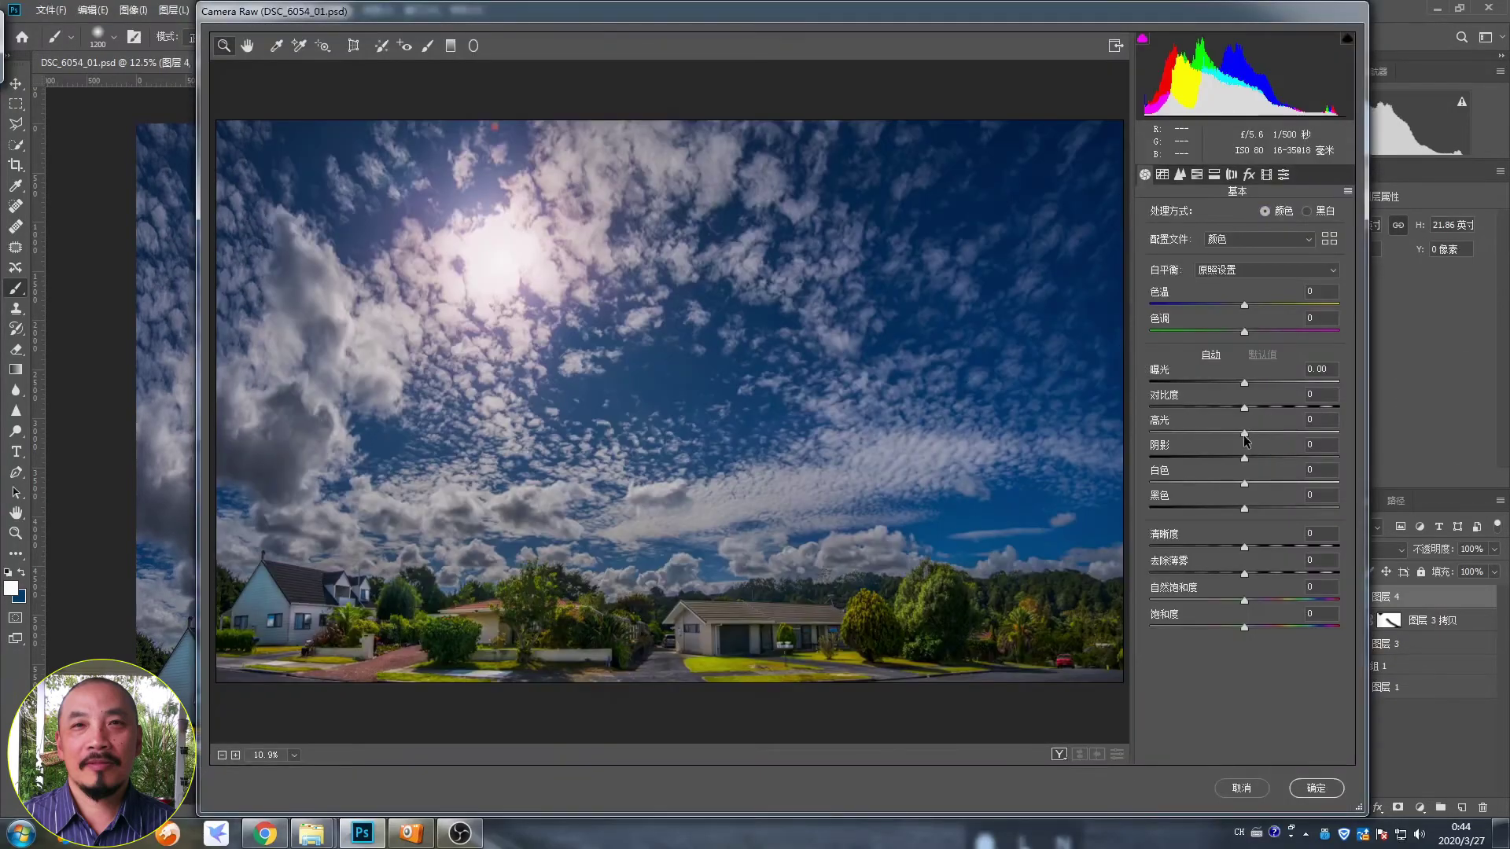
{"action": "left_click_drag", "start_coordinate": [1244, 483], "coordinate": [1238, 483]}
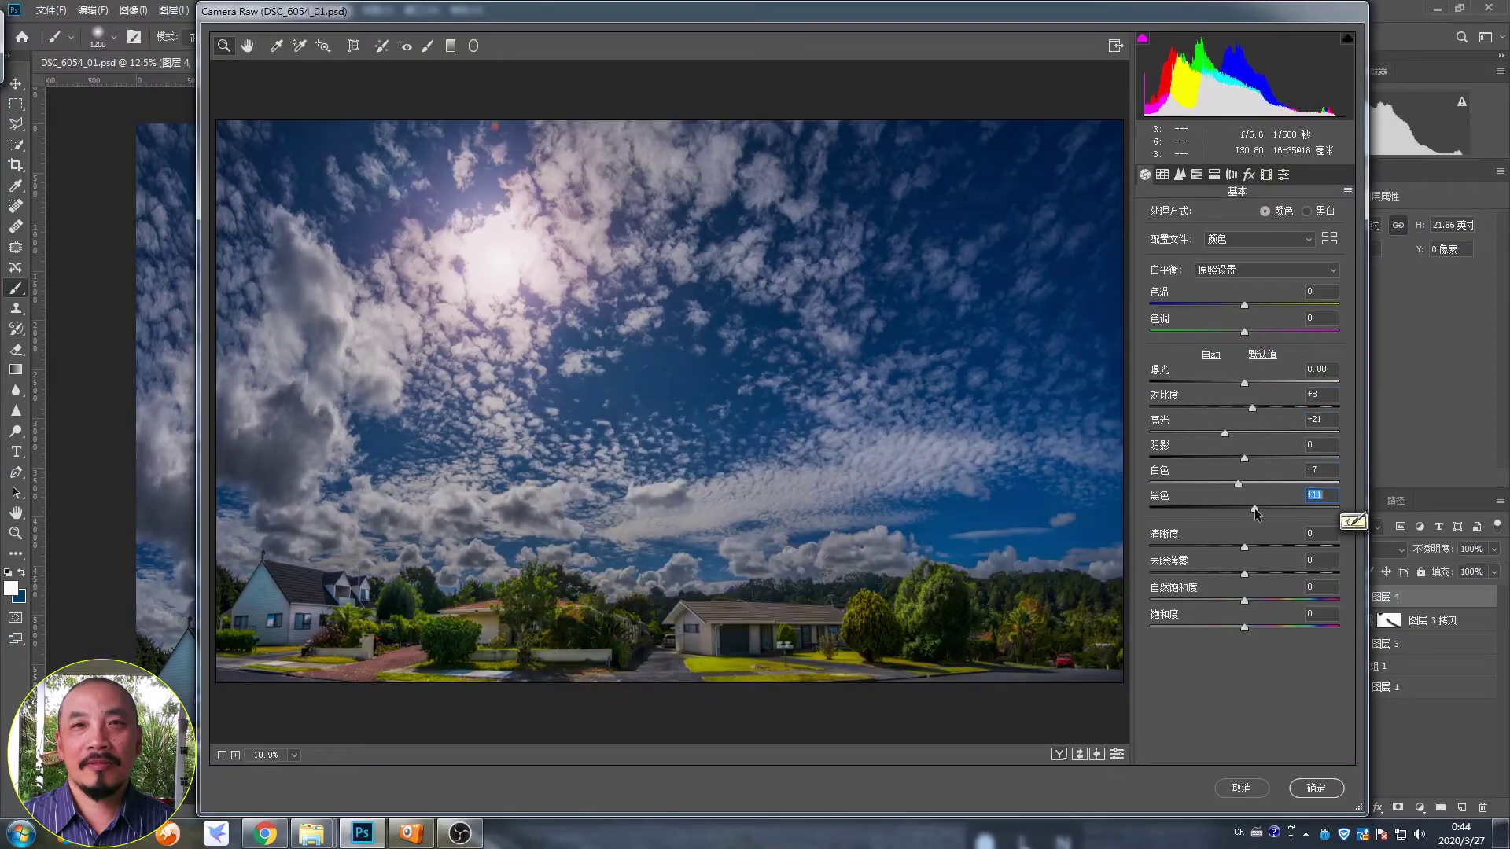
{"action": "key", "text": "Return"}
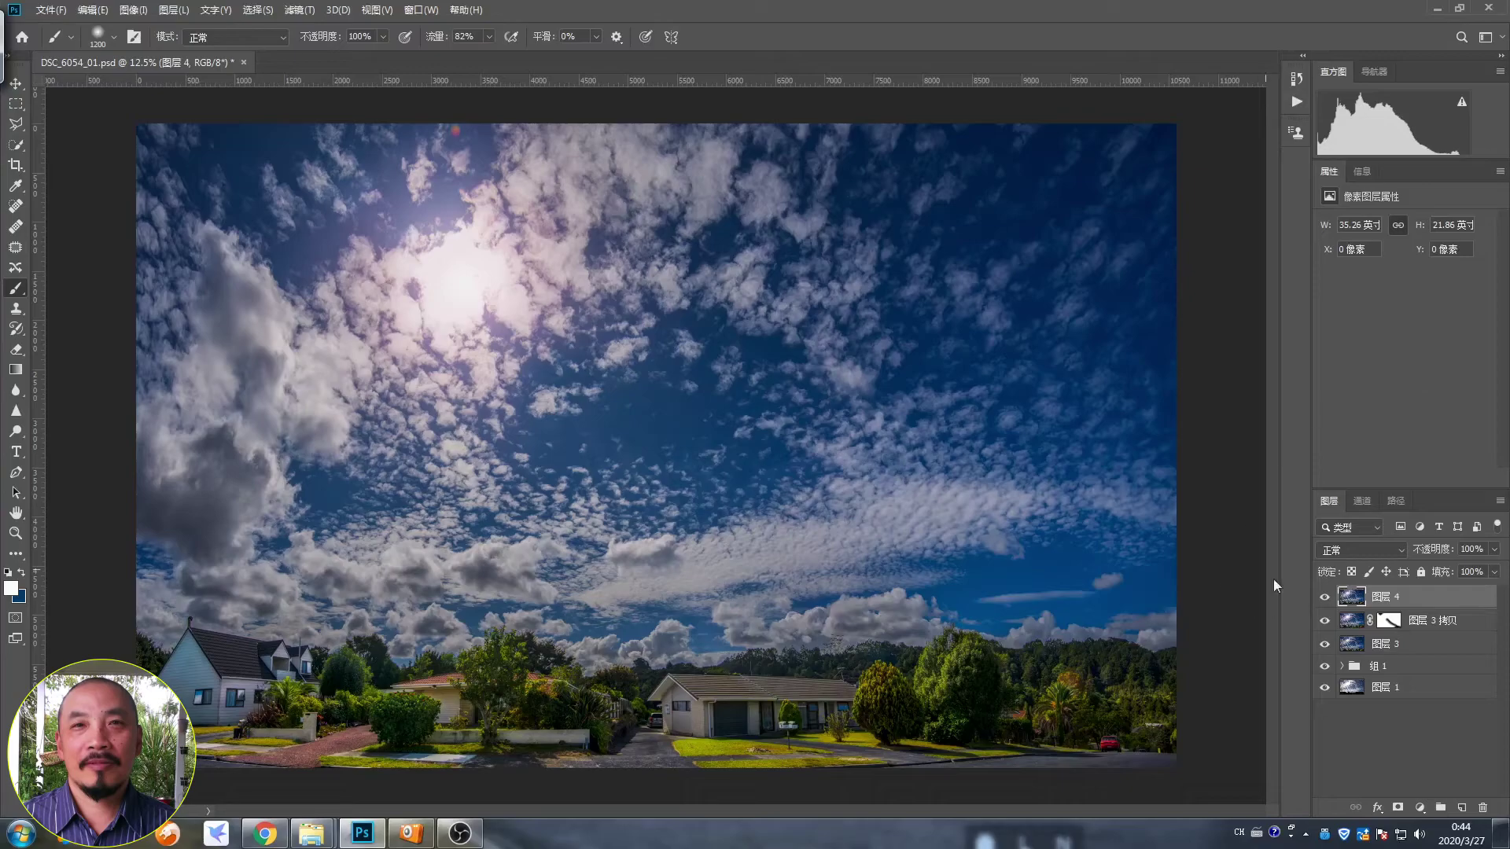
{"action": "left_click", "coordinate": [1337, 667]}
Step: Group Layer 3 copy, Layer 3 and Group 1 into Group 2, compare with the original, then delete Group 2
{"action": "left_click", "coordinate": [1333, 620], "text": "shift"}
{"action": "key", "text": "ctrl+g"}
{"action": "left_click", "coordinate": [1326, 621]}
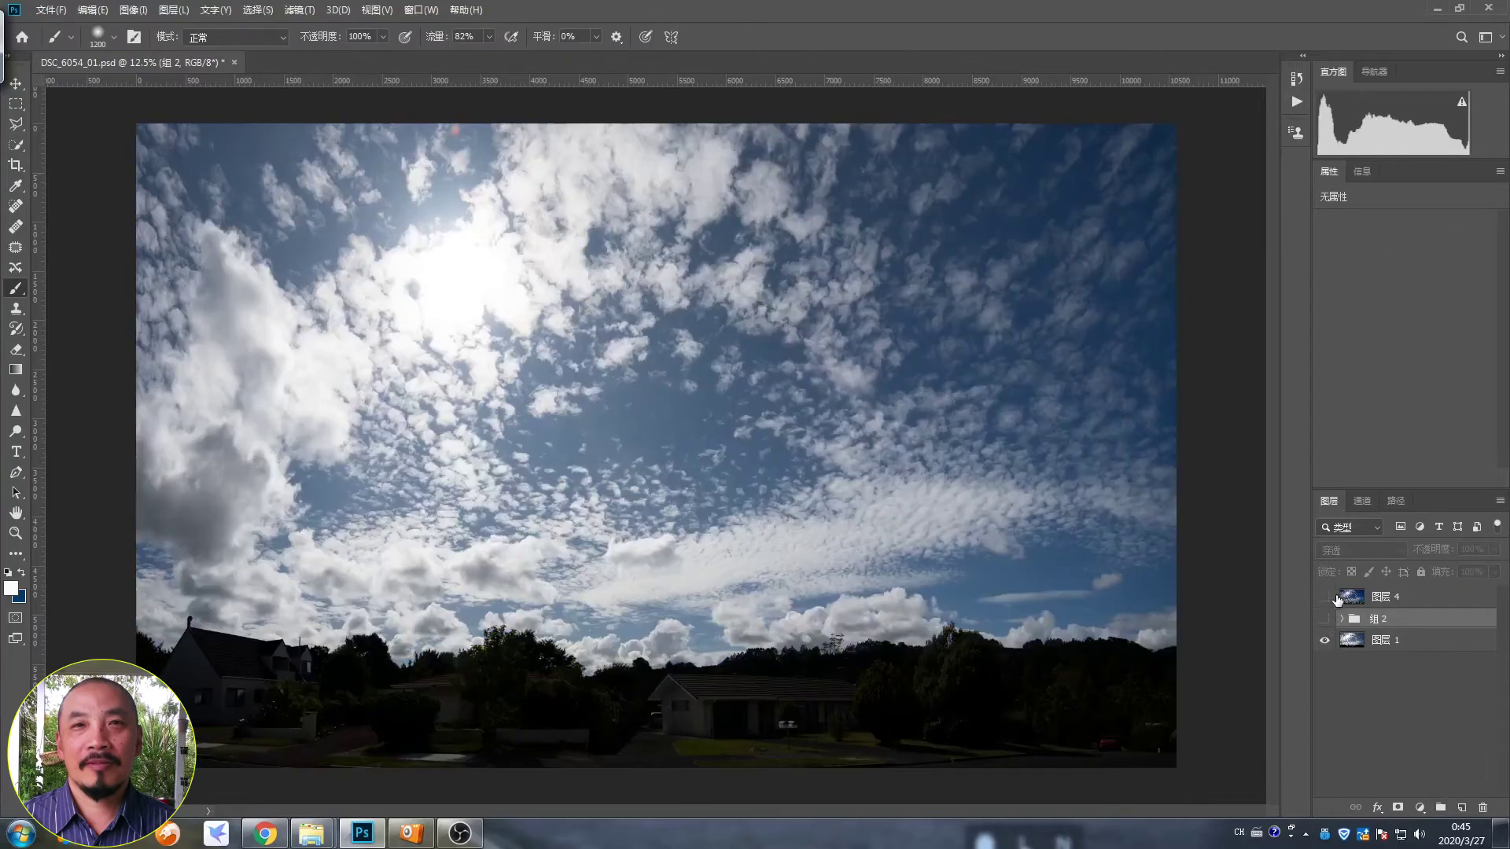
{"action": "double_click", "coordinate": [1328, 601]}
{"action": "left_click", "coordinate": [1326, 598]}
{"action": "key", "text": "Delete"}
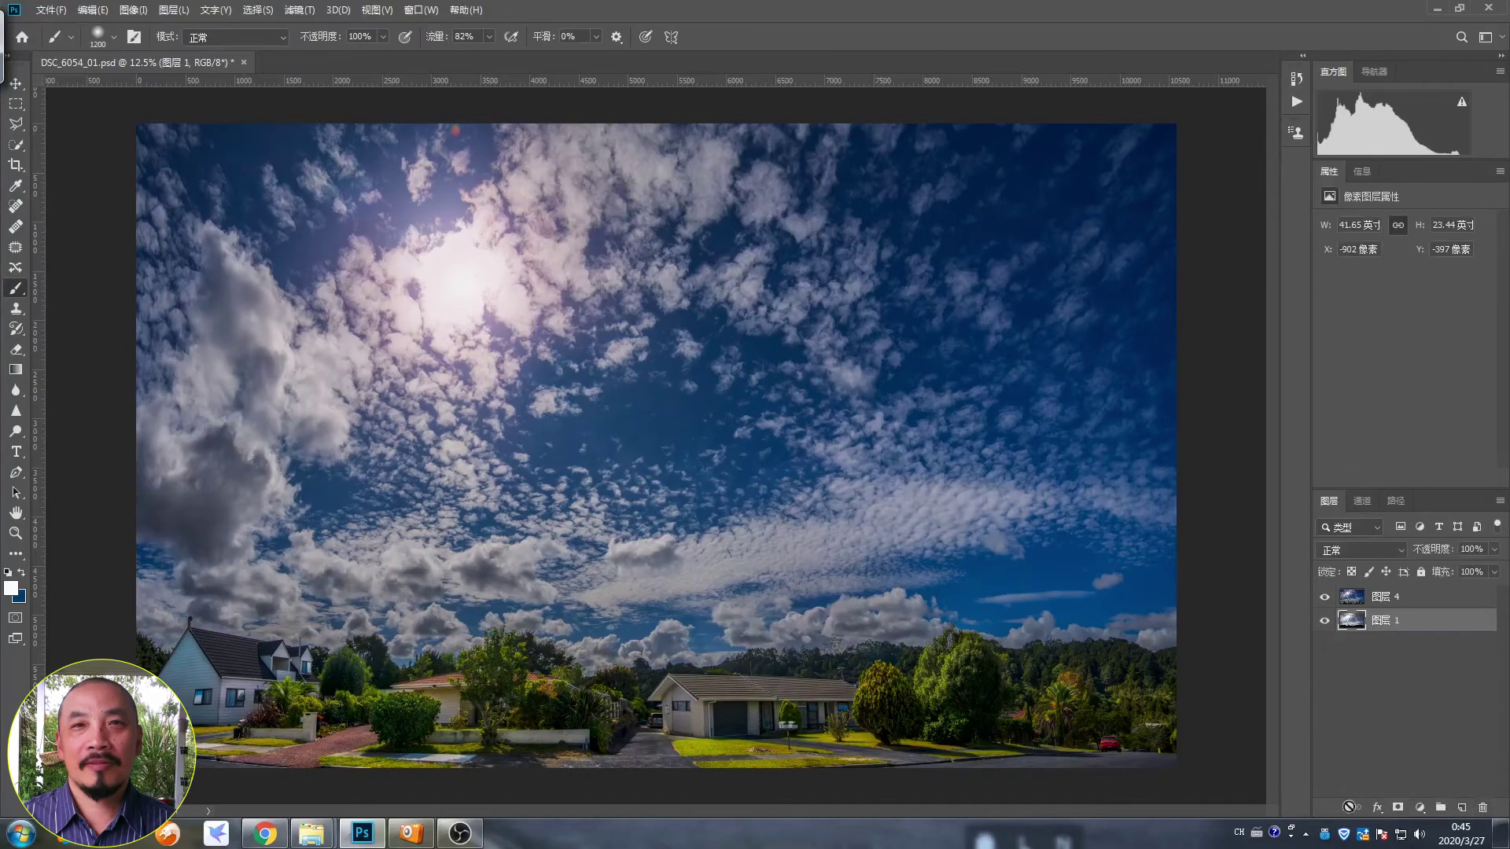